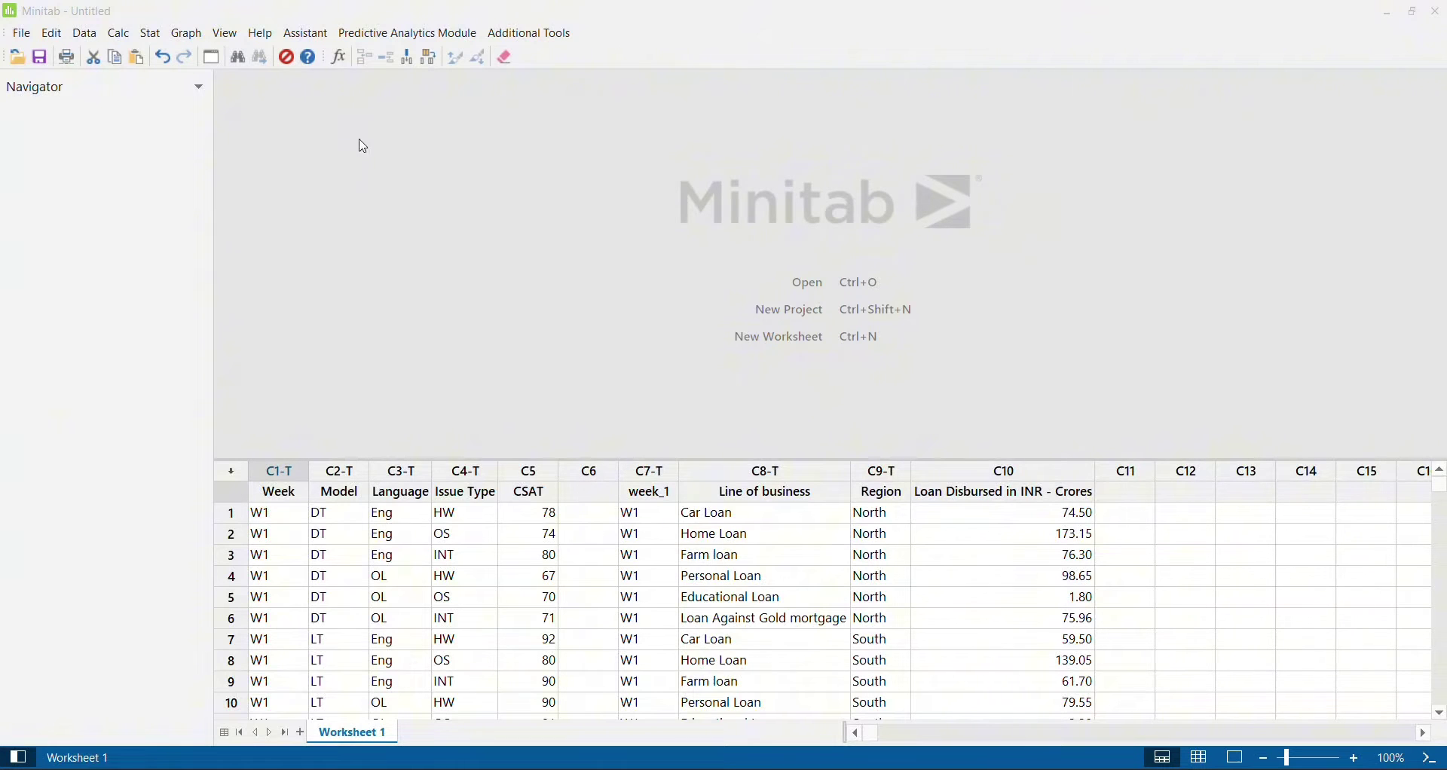
left_click(186, 34)
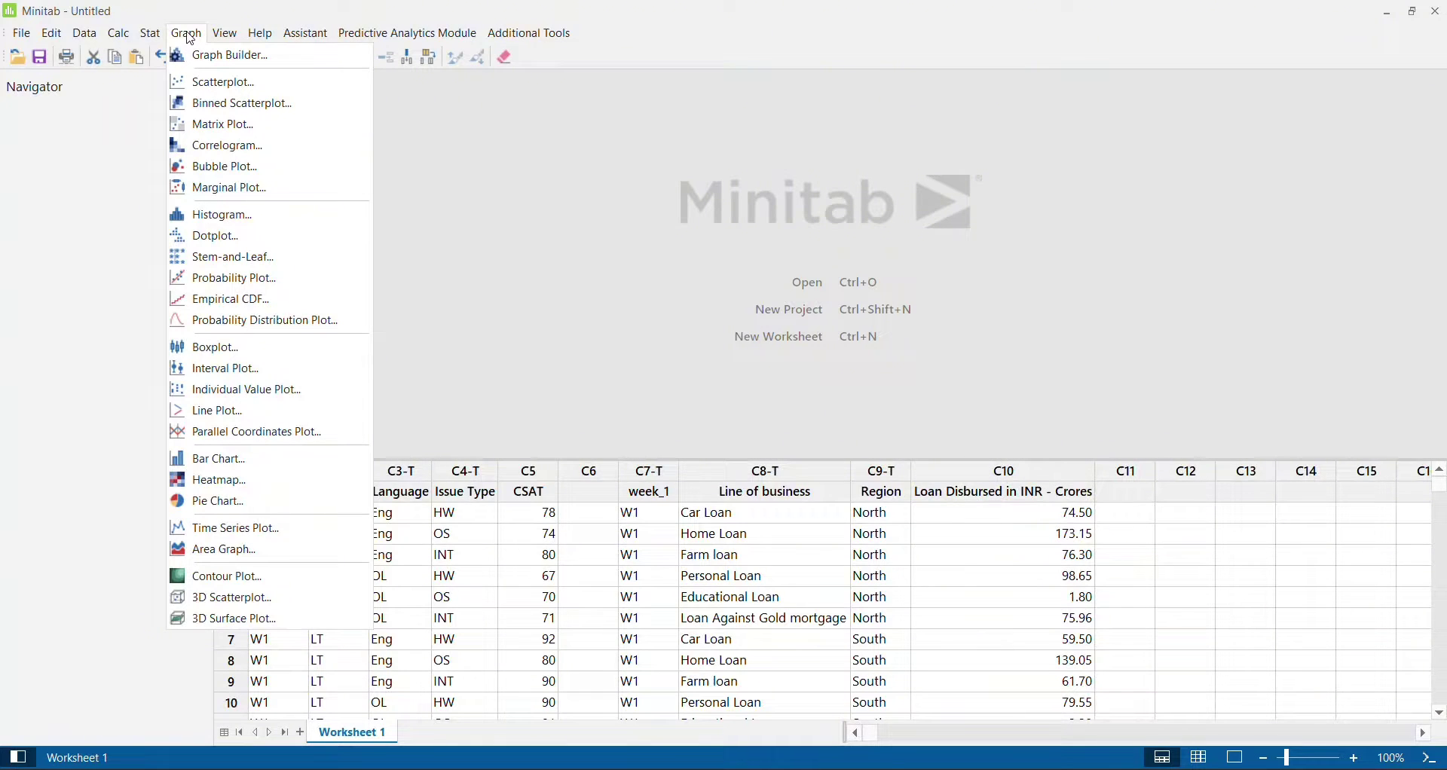
mouse_move(225, 34)
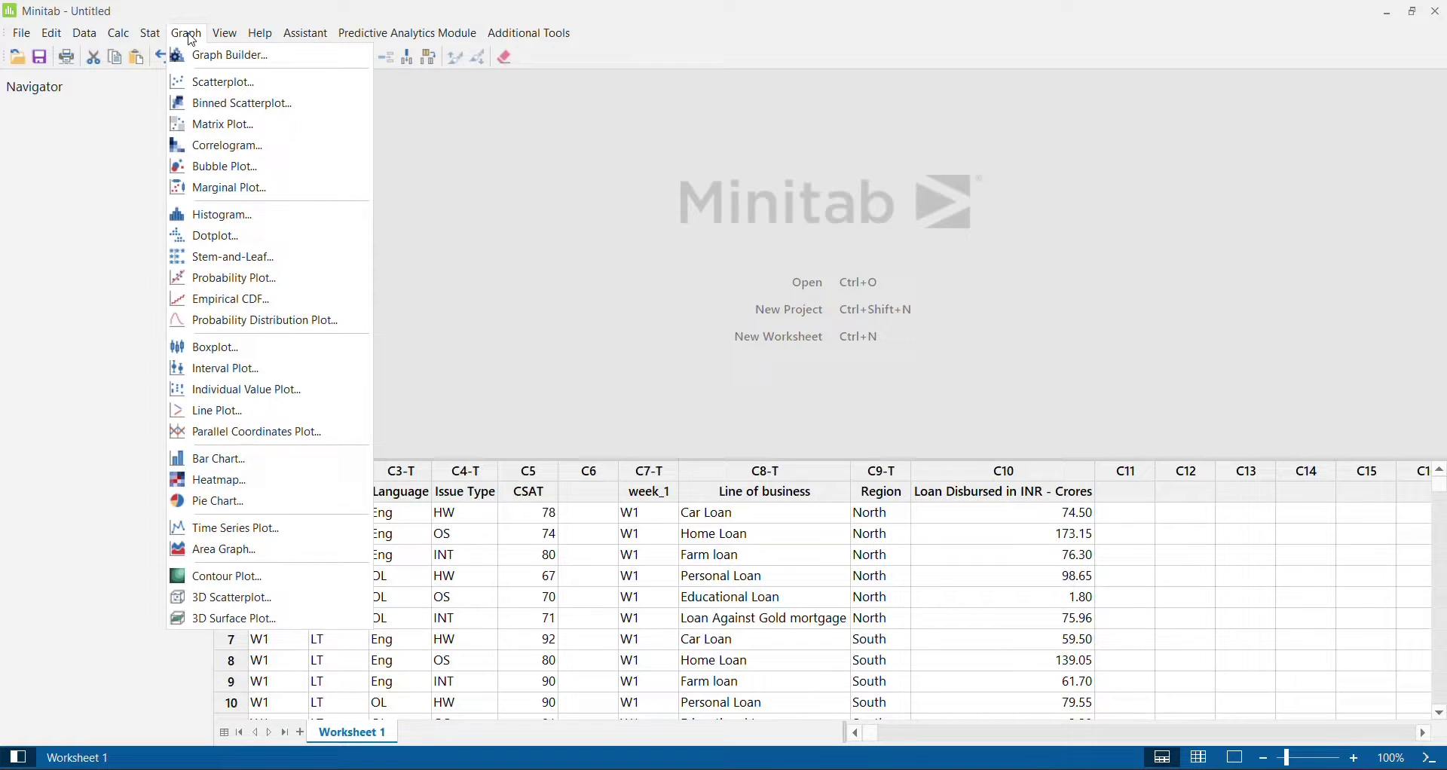
mouse_move(151, 35)
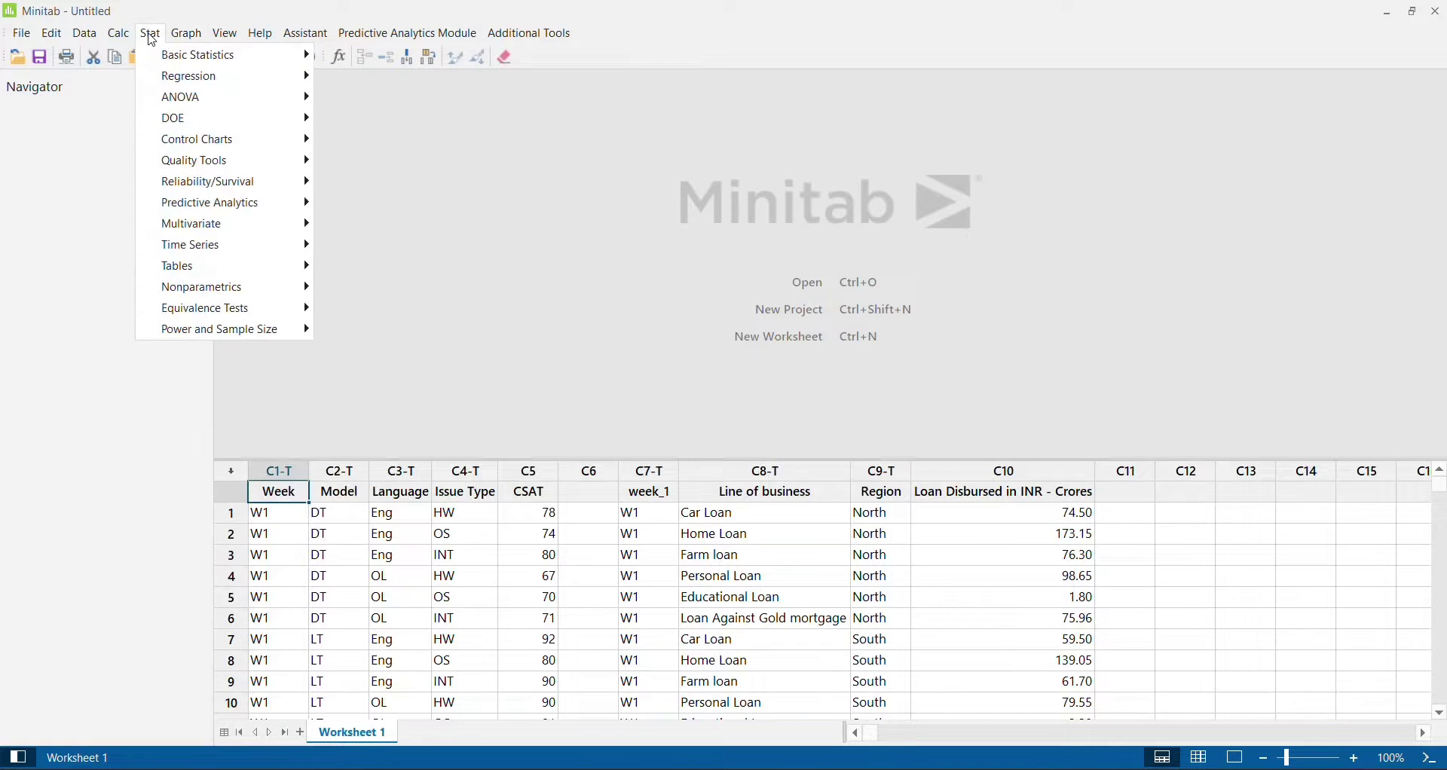
mouse_move(304, 162)
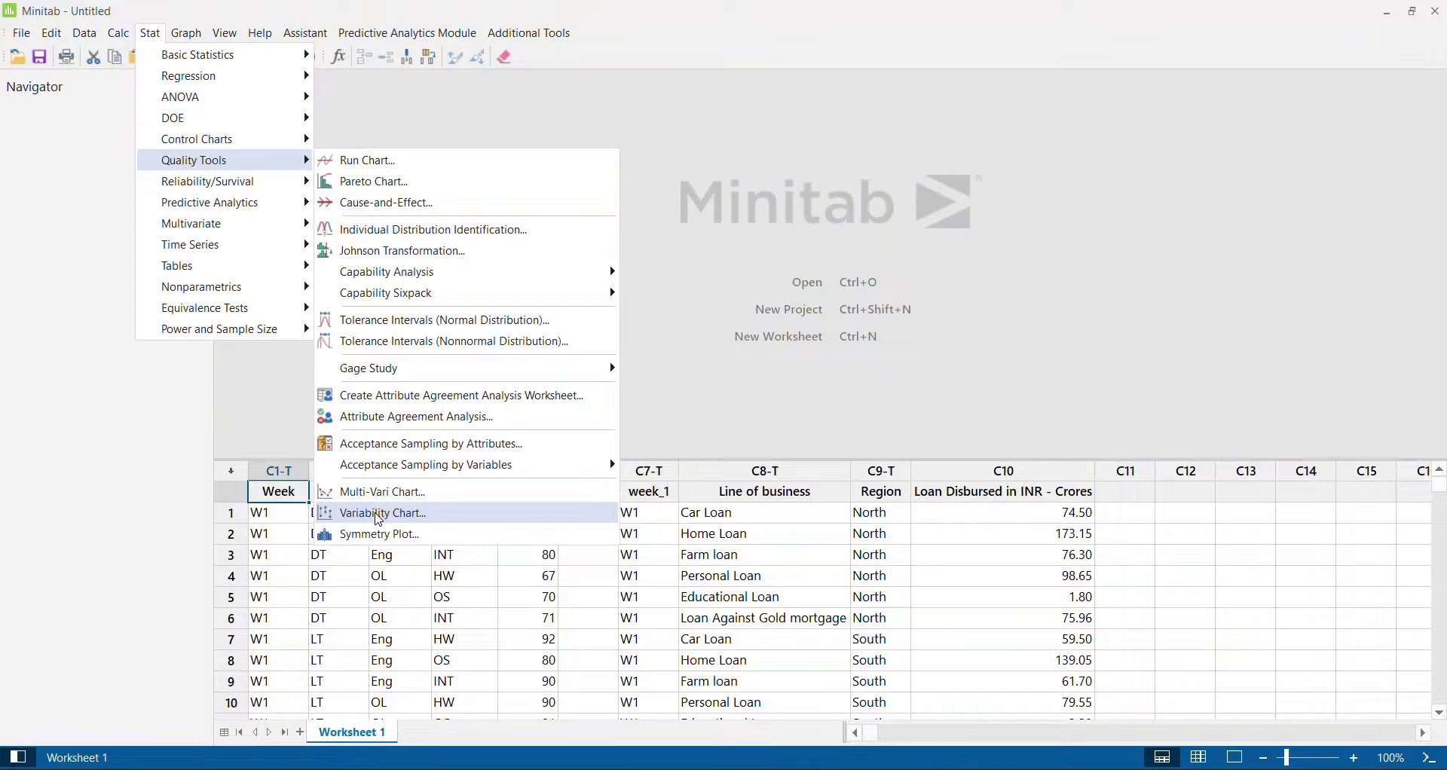
left_click(787, 302)
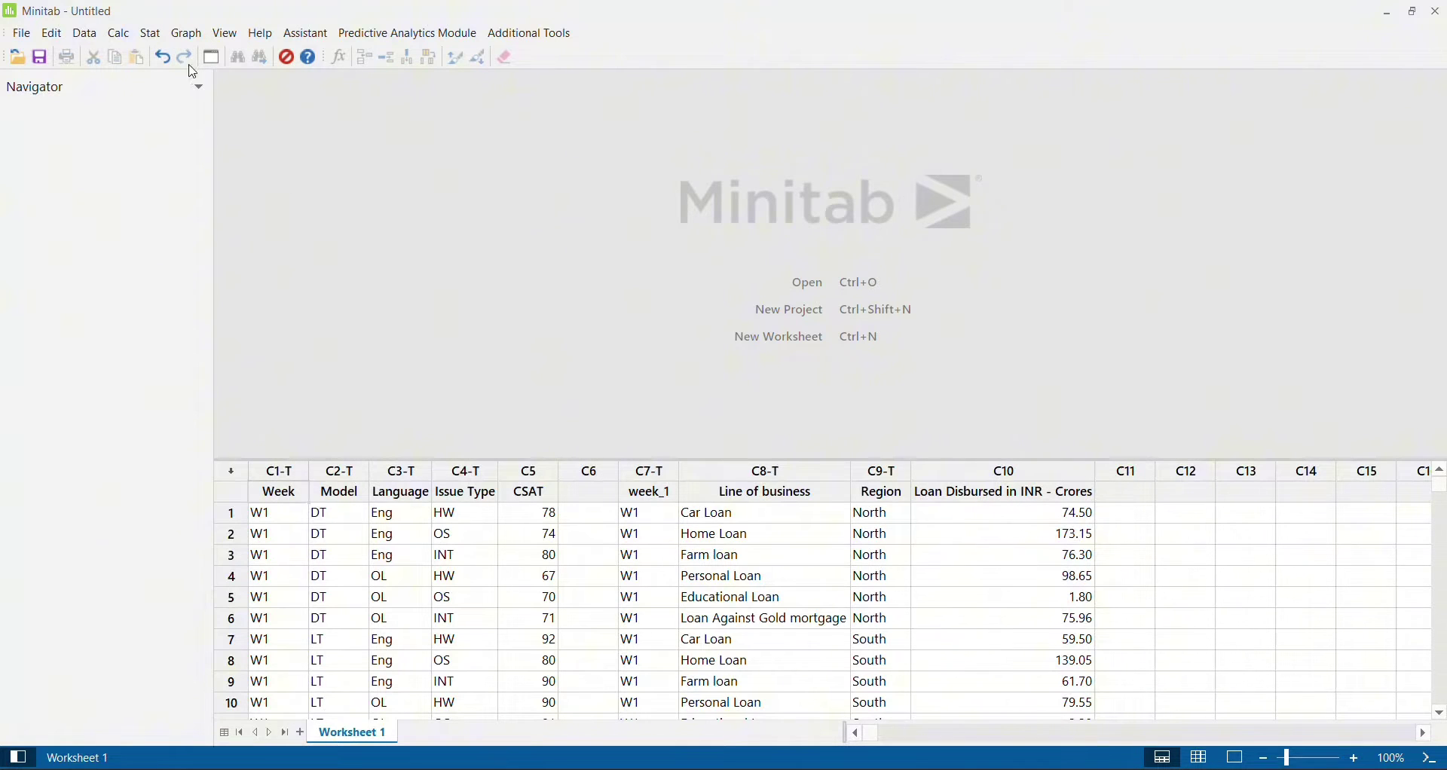
Create a multi-vari chart with CSAT as the response and Week as factor 1, and view the graph enlarged.
left_click(149, 34)
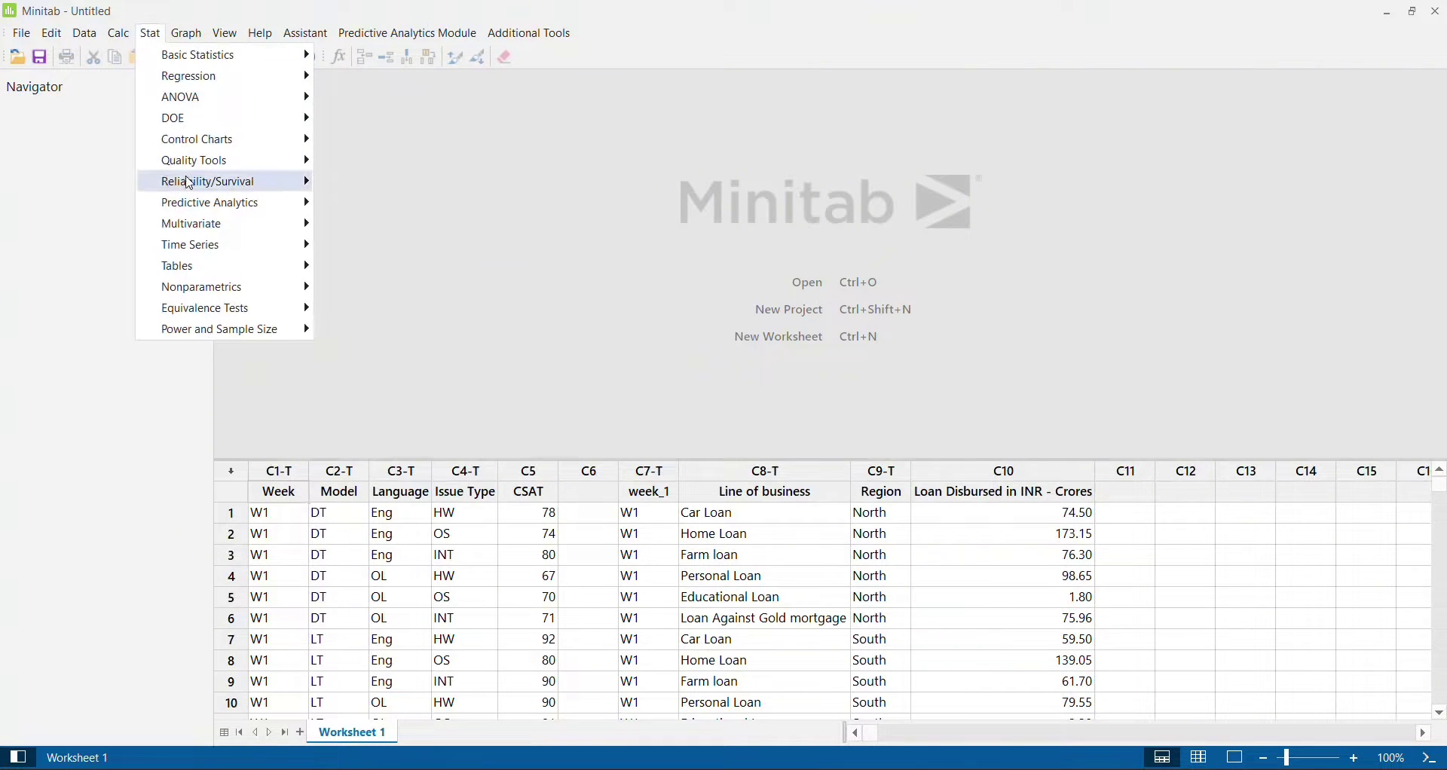
mouse_move(189, 33)
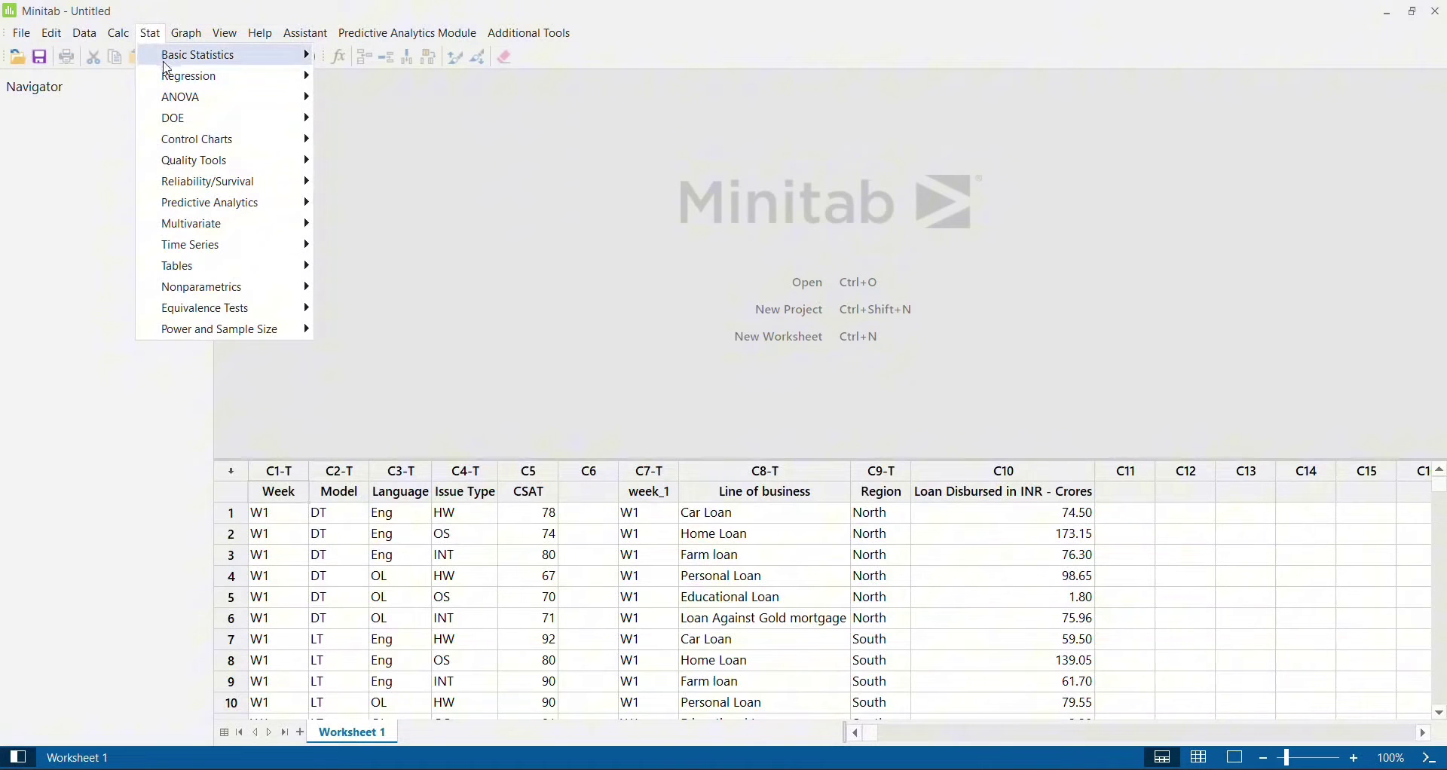
mouse_move(167, 66)
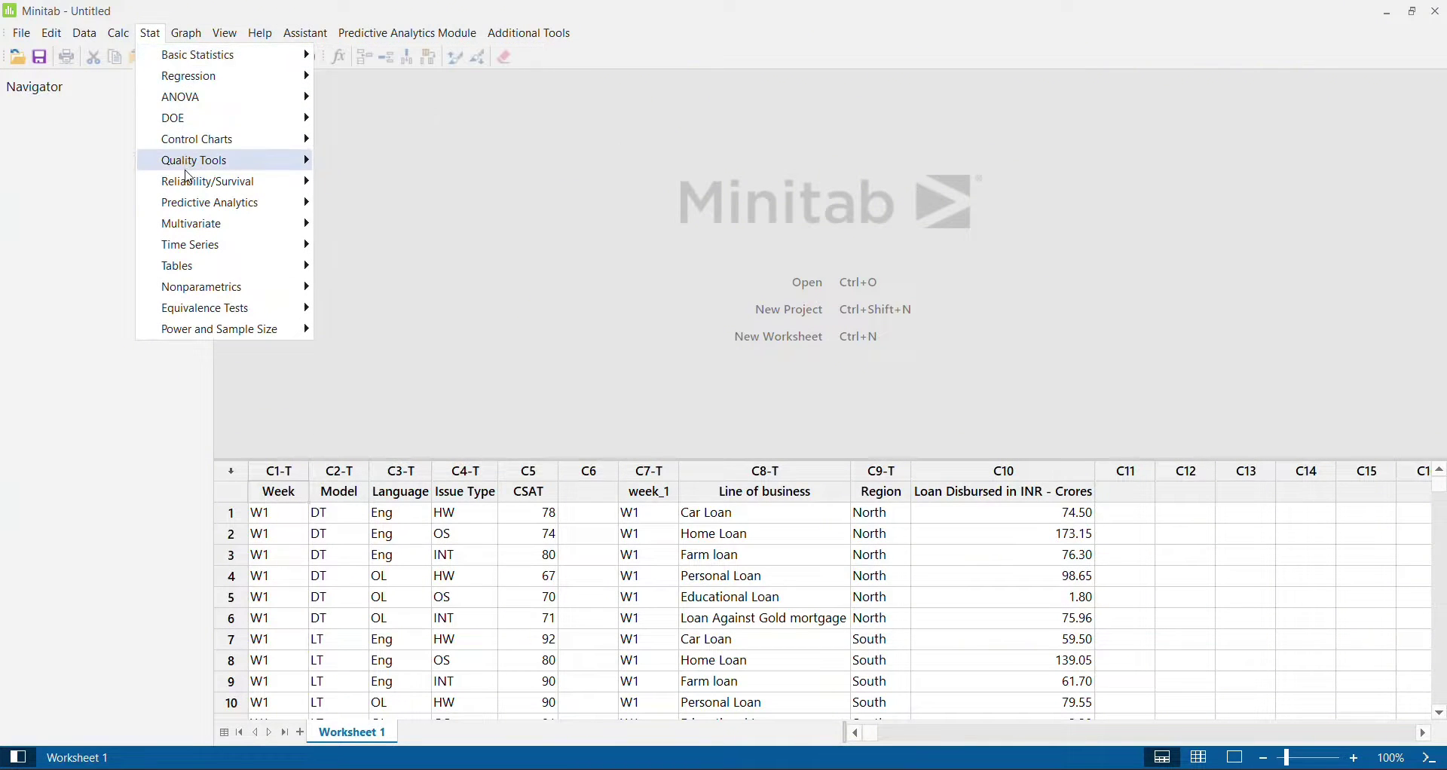
mouse_move(187, 164)
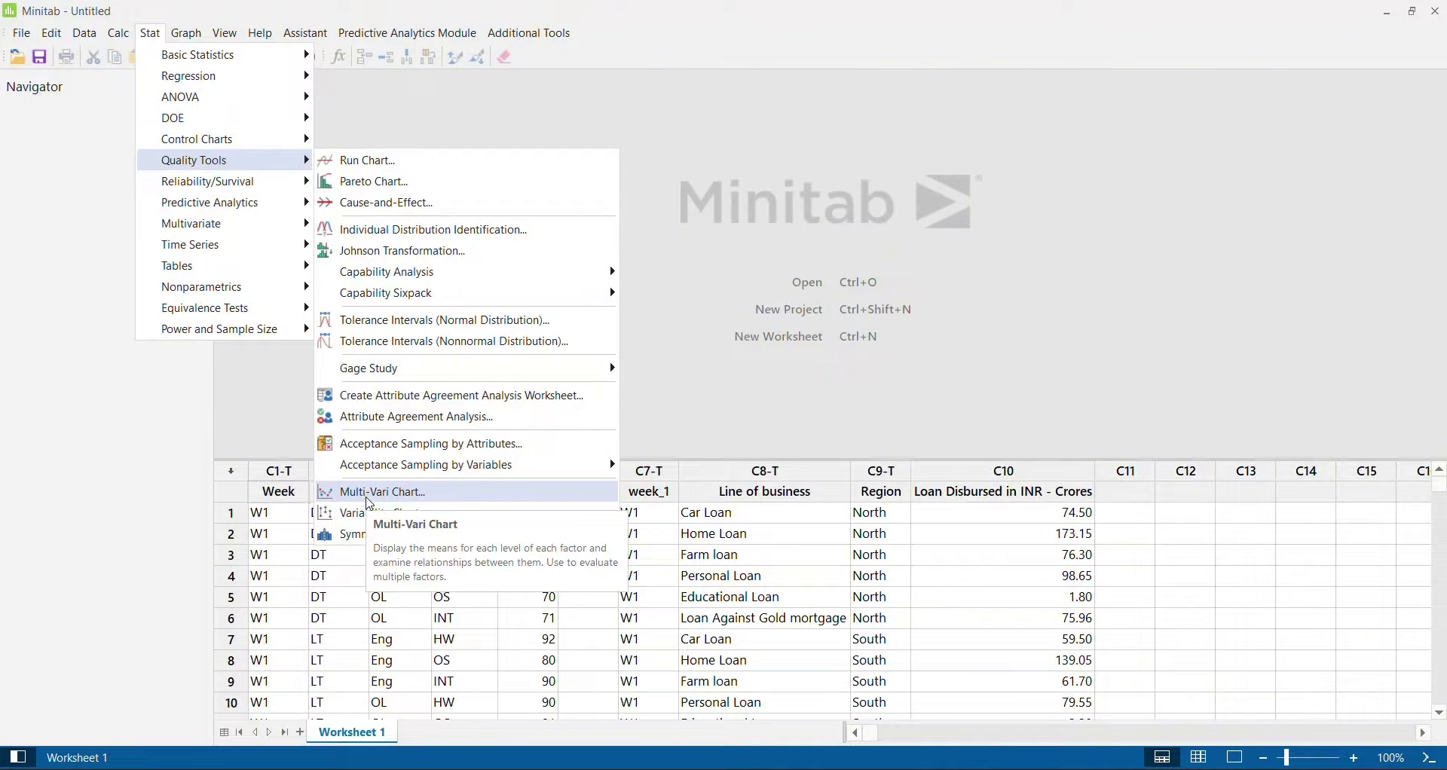
left_click(370, 497)
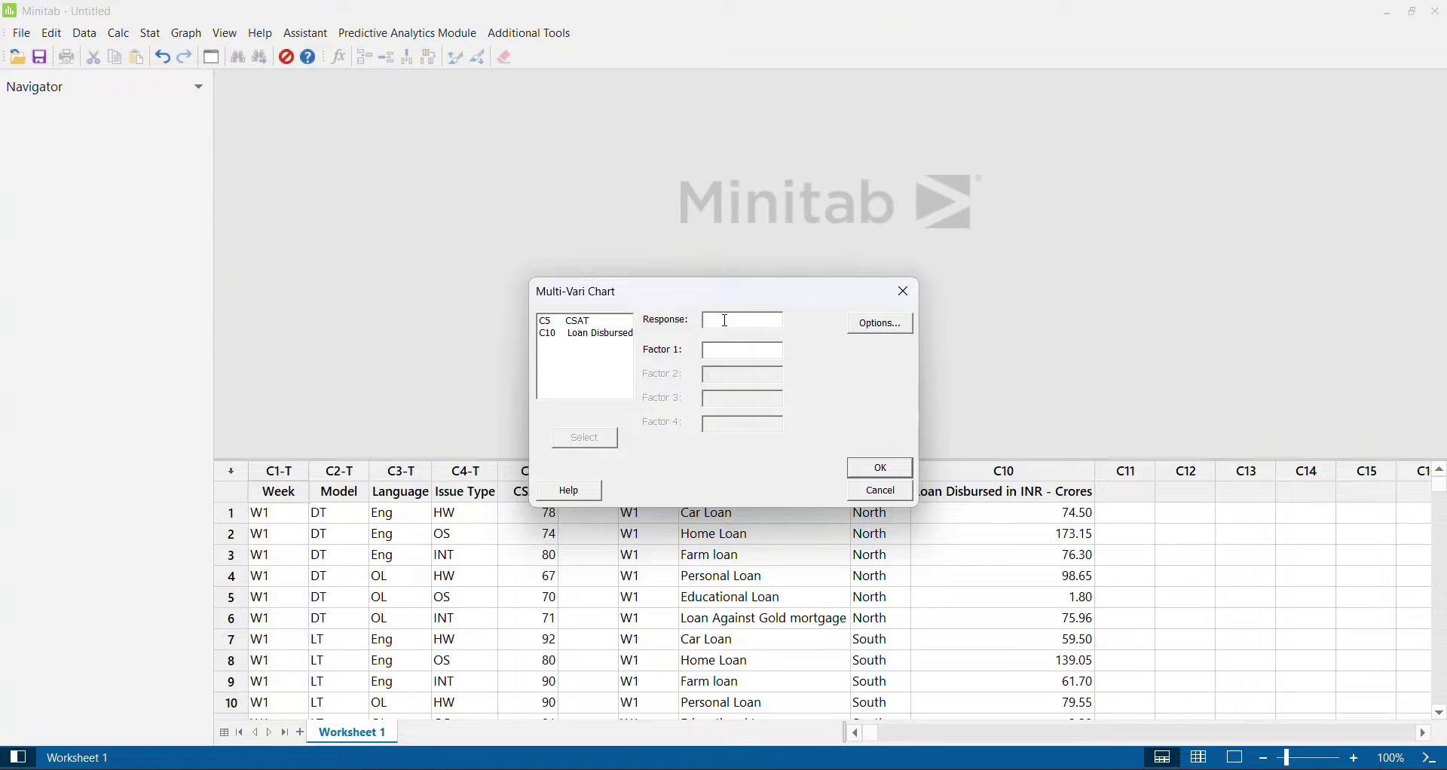
double_click(580, 322)
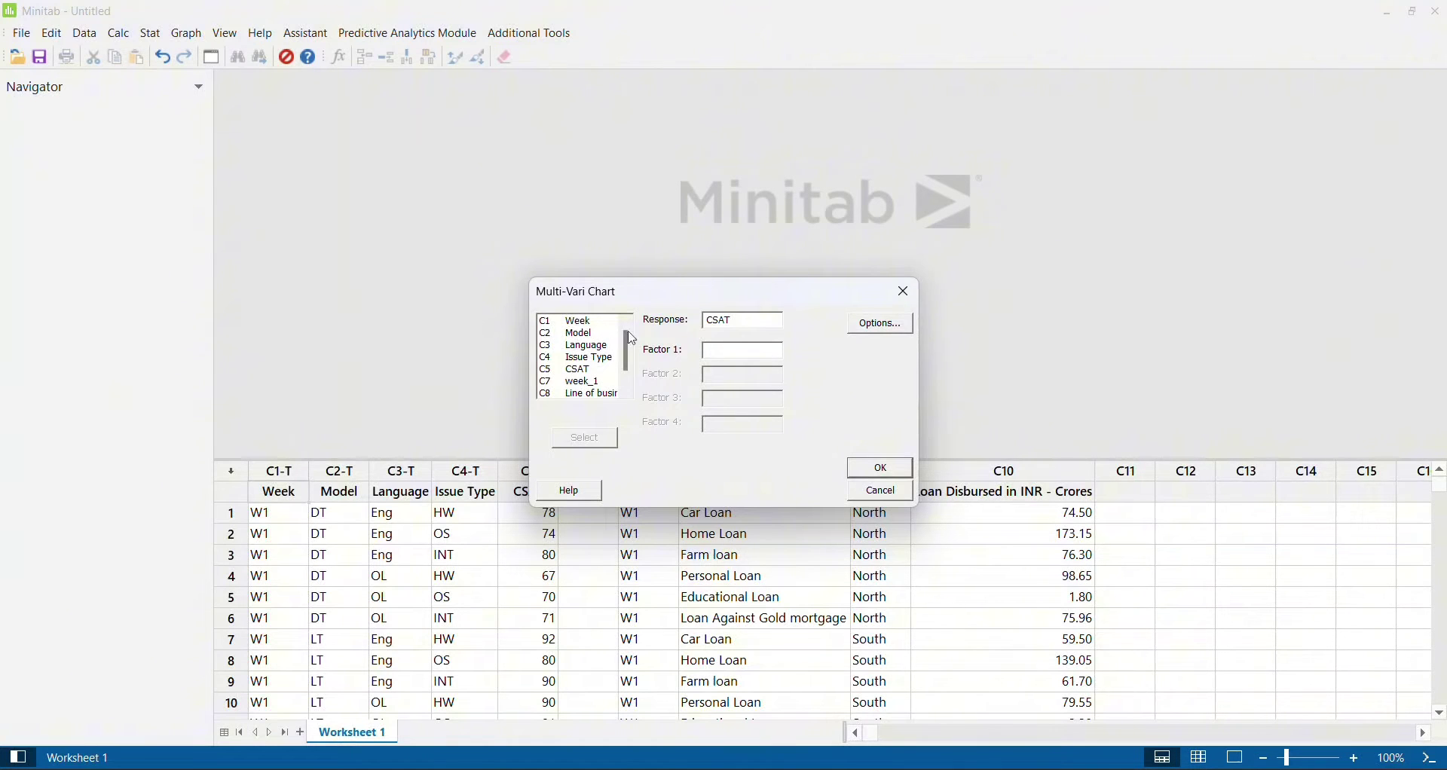
left_click(733, 354)
double_click(578, 323)
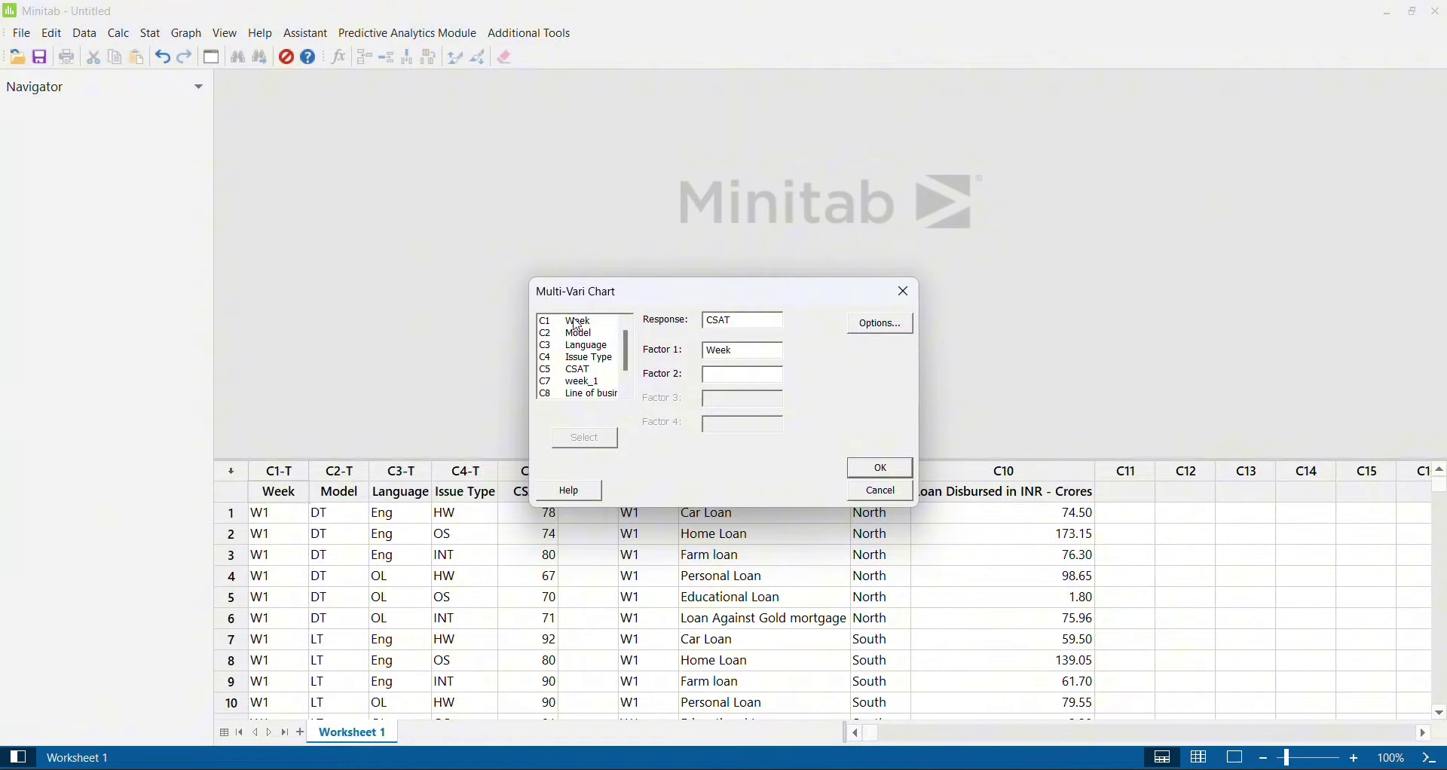
left_click(878, 467)
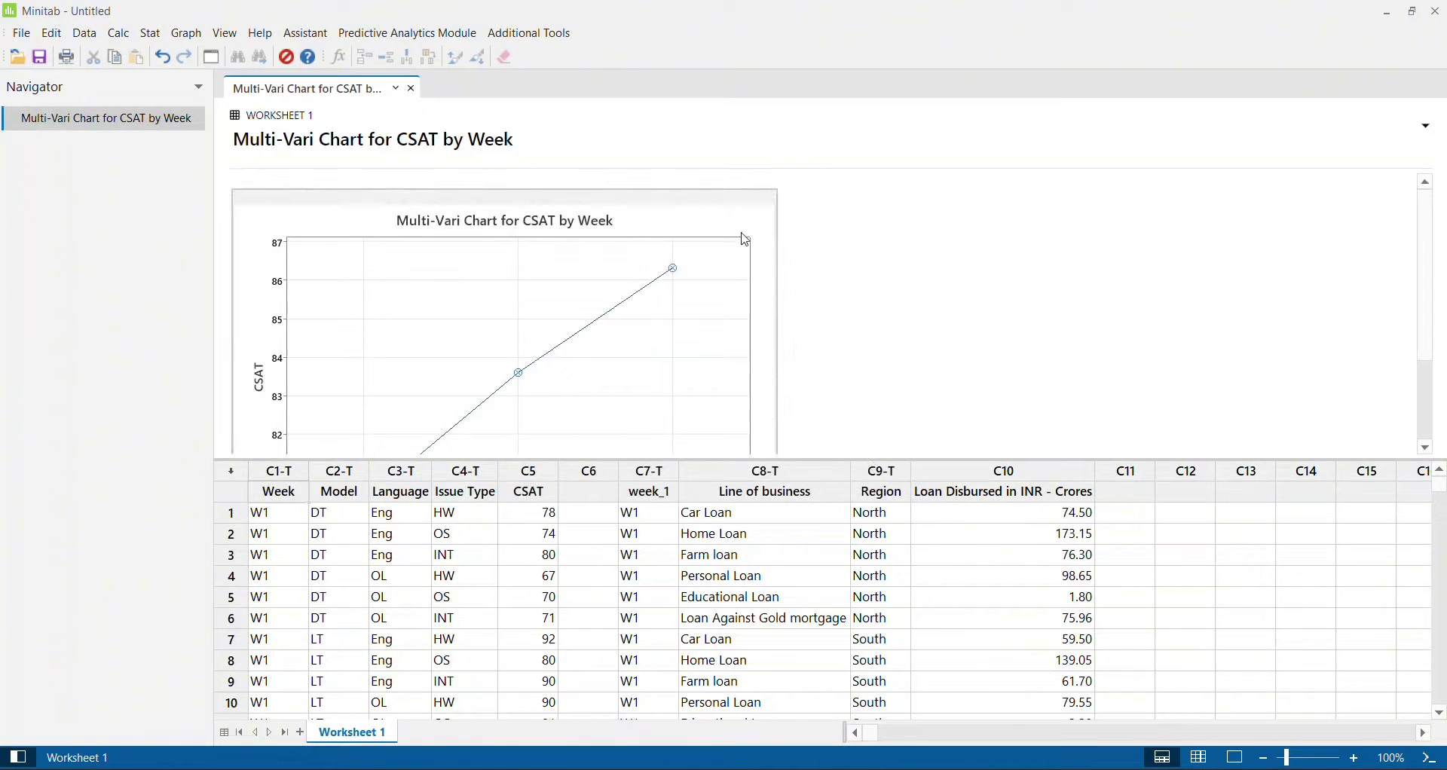
double_click(743, 230)
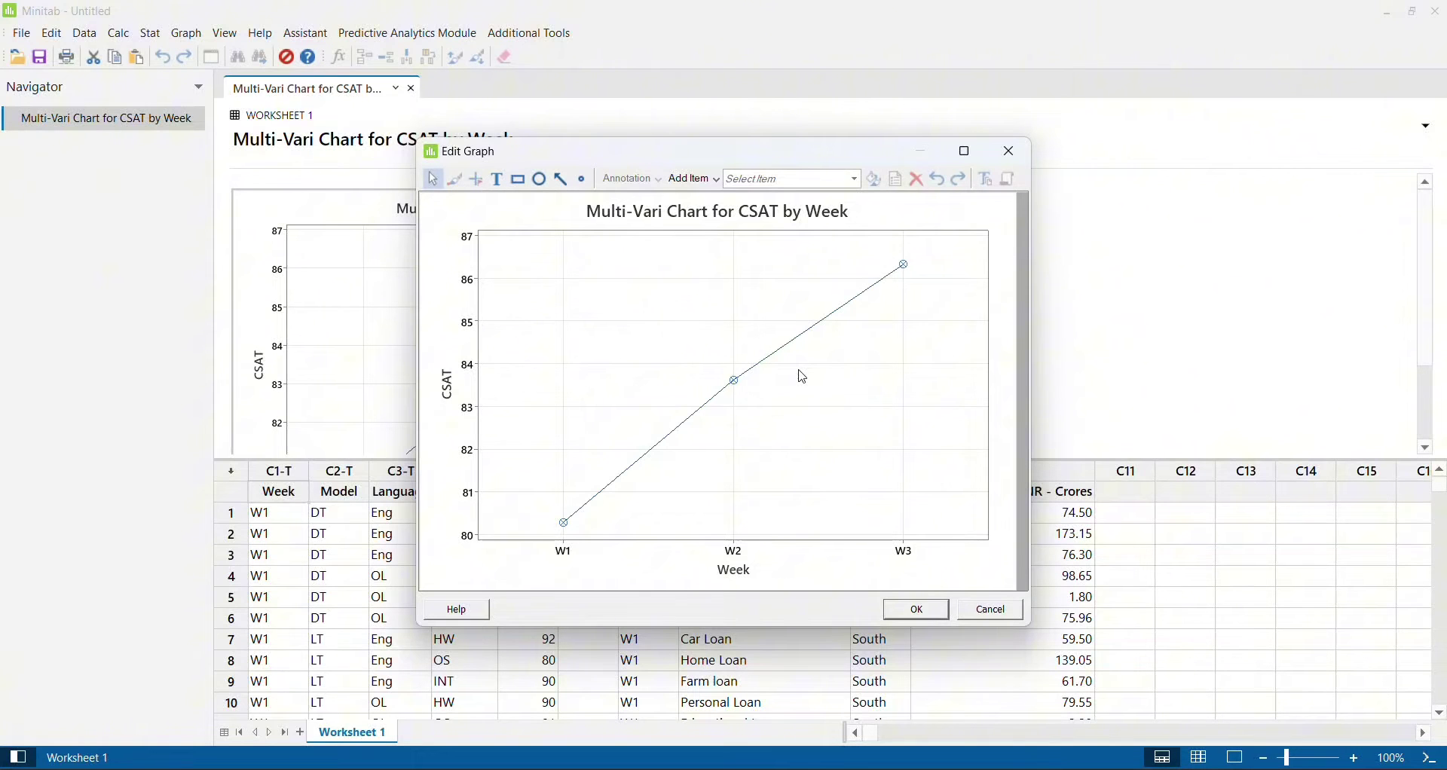
left_click(1002, 151)
Create another multi-vari chart of CSAT with Model as factor 1 and Week as factor 2, and examine it in full-screen size.
key("ctrl+e")
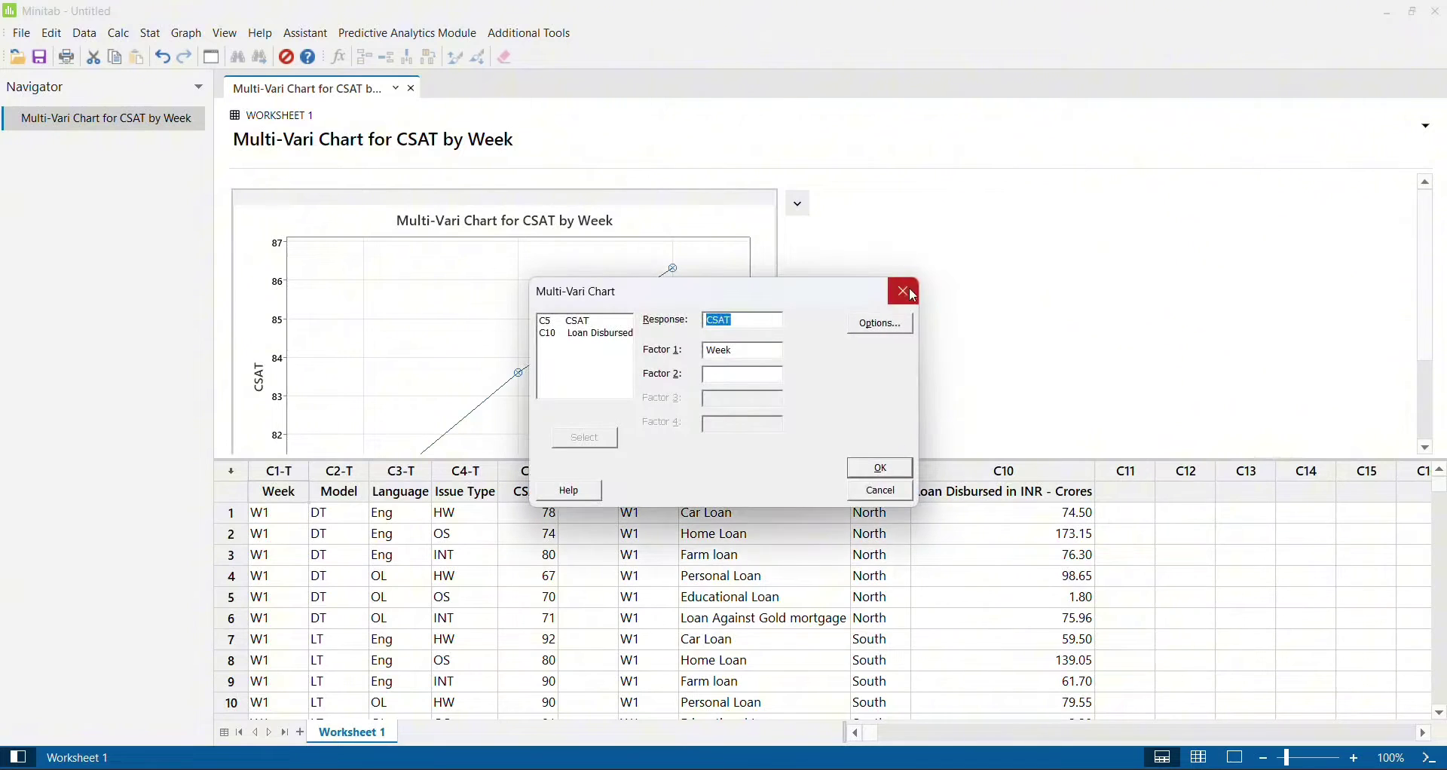
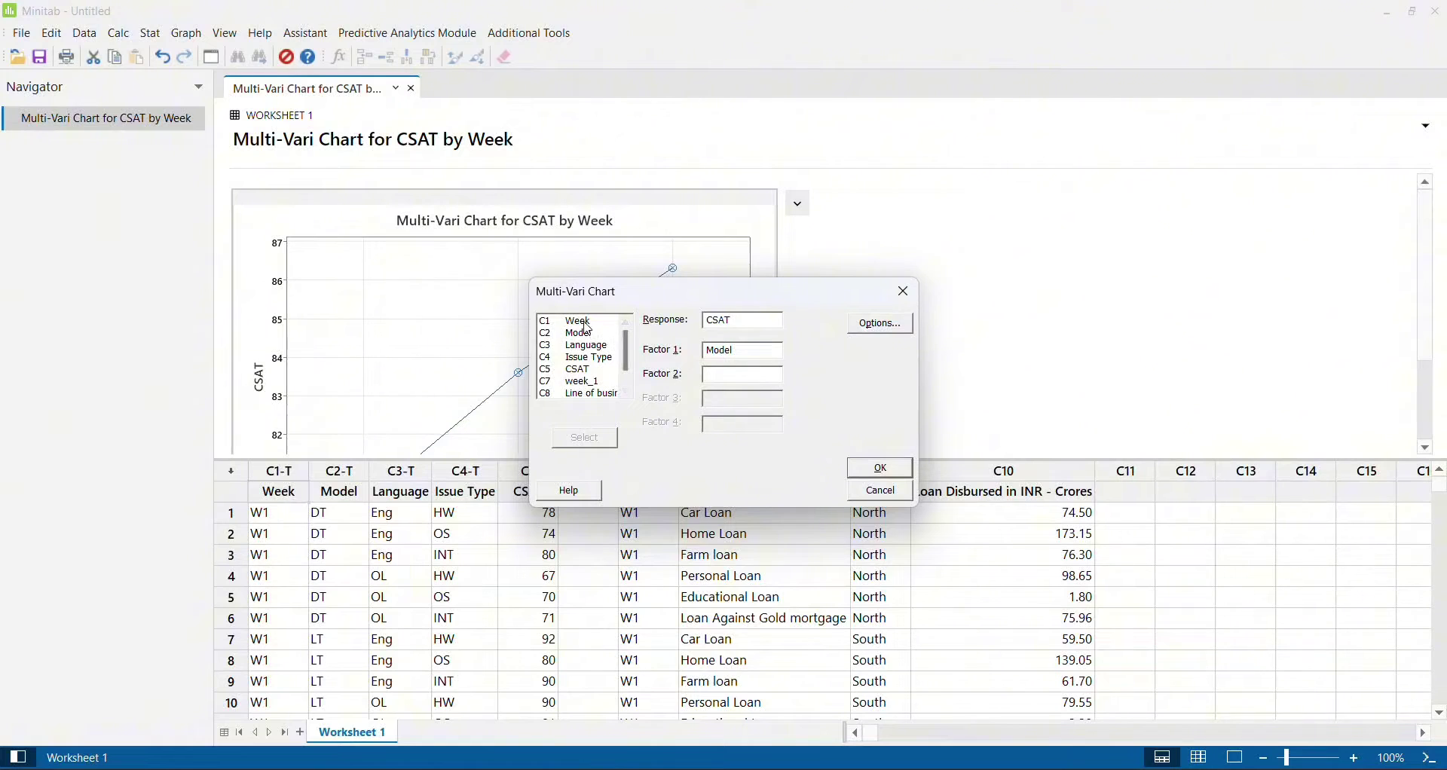
double_click(584, 323)
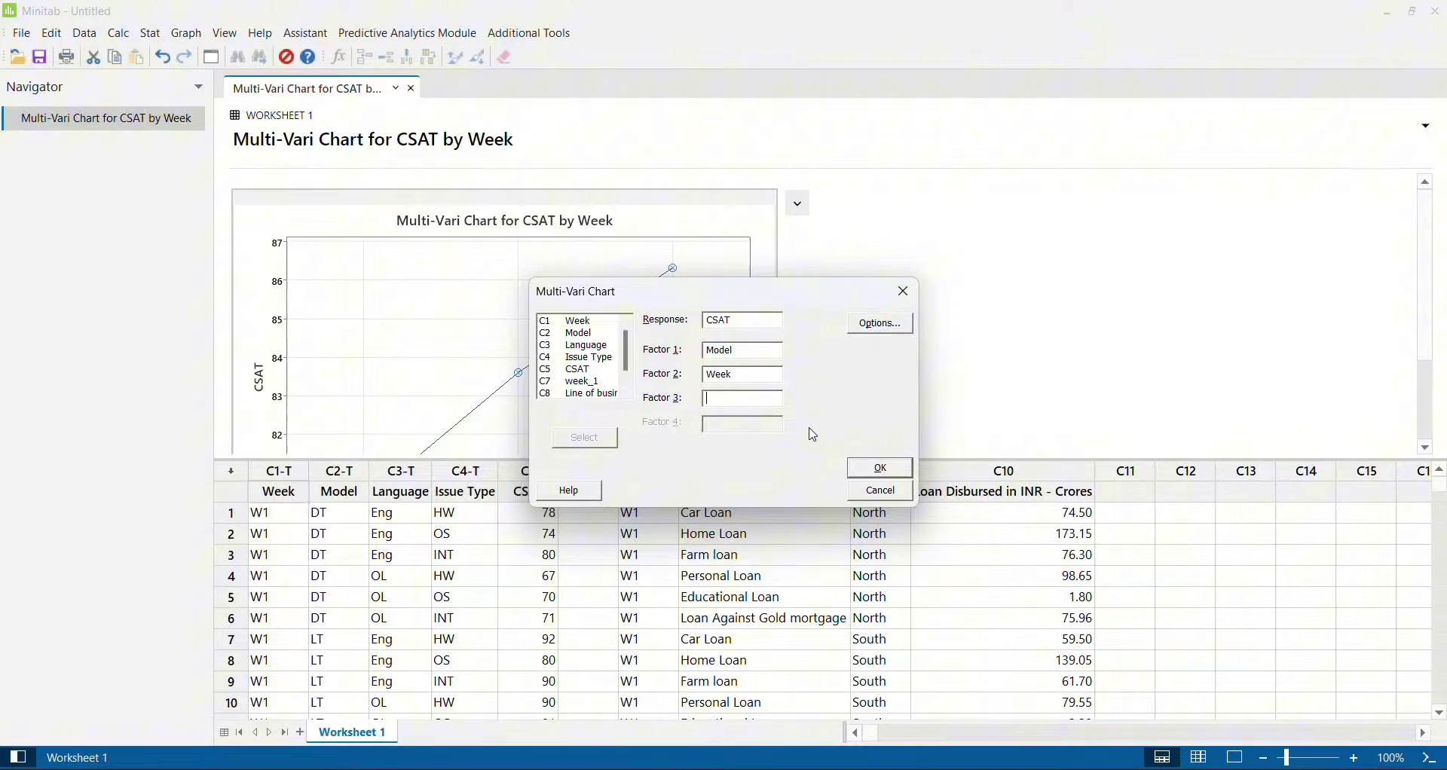
left_click(884, 469)
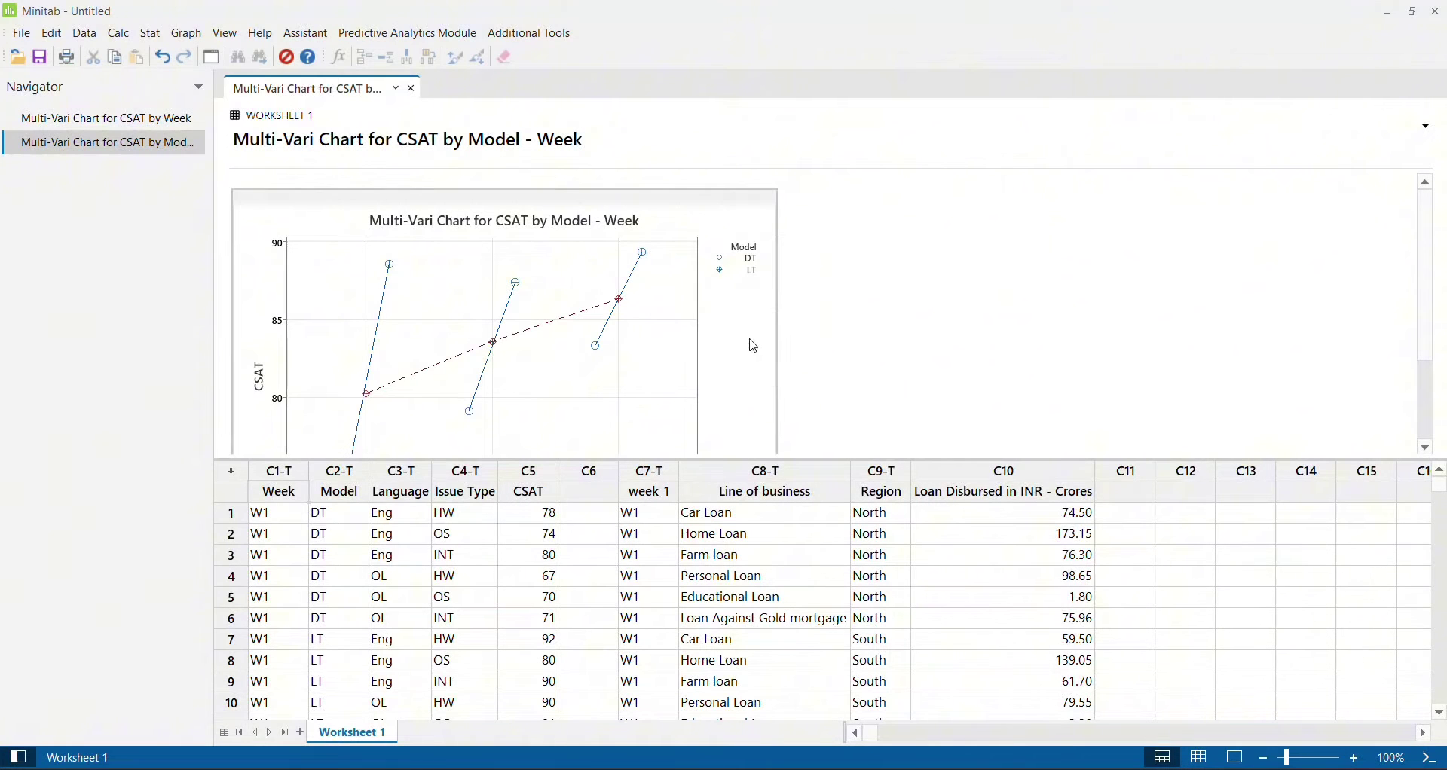
double_click(754, 347)
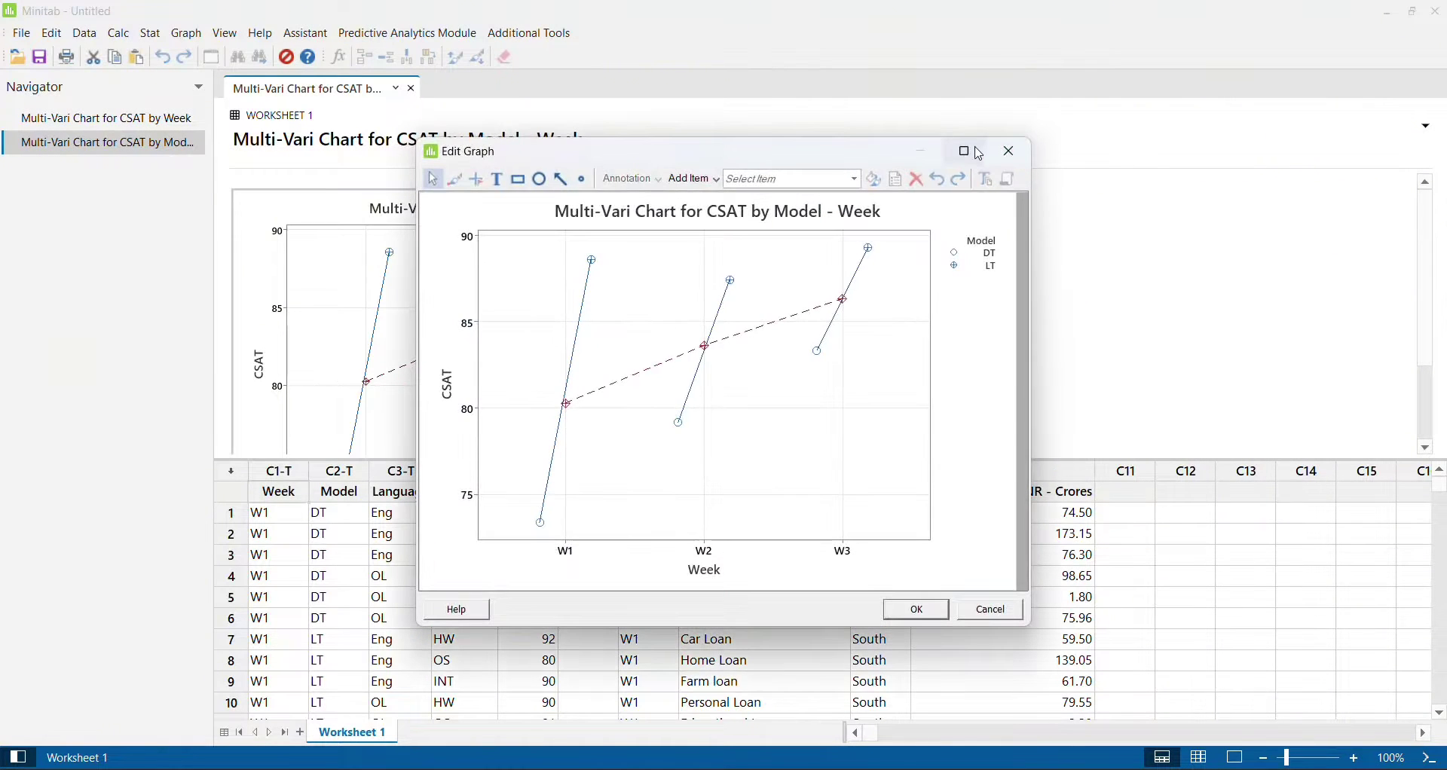
left_click(968, 152)
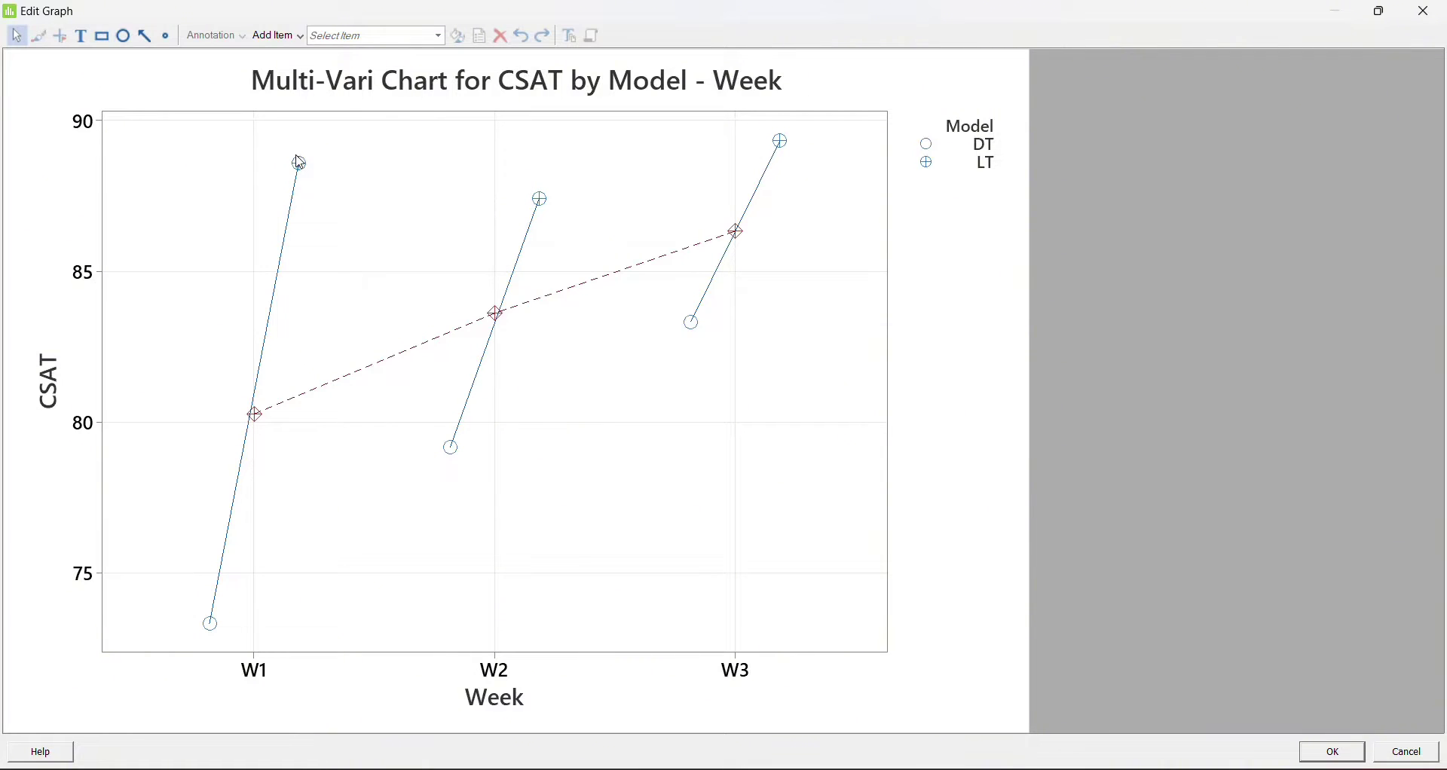
mouse_move(300, 163)
left_click(1427, 23)
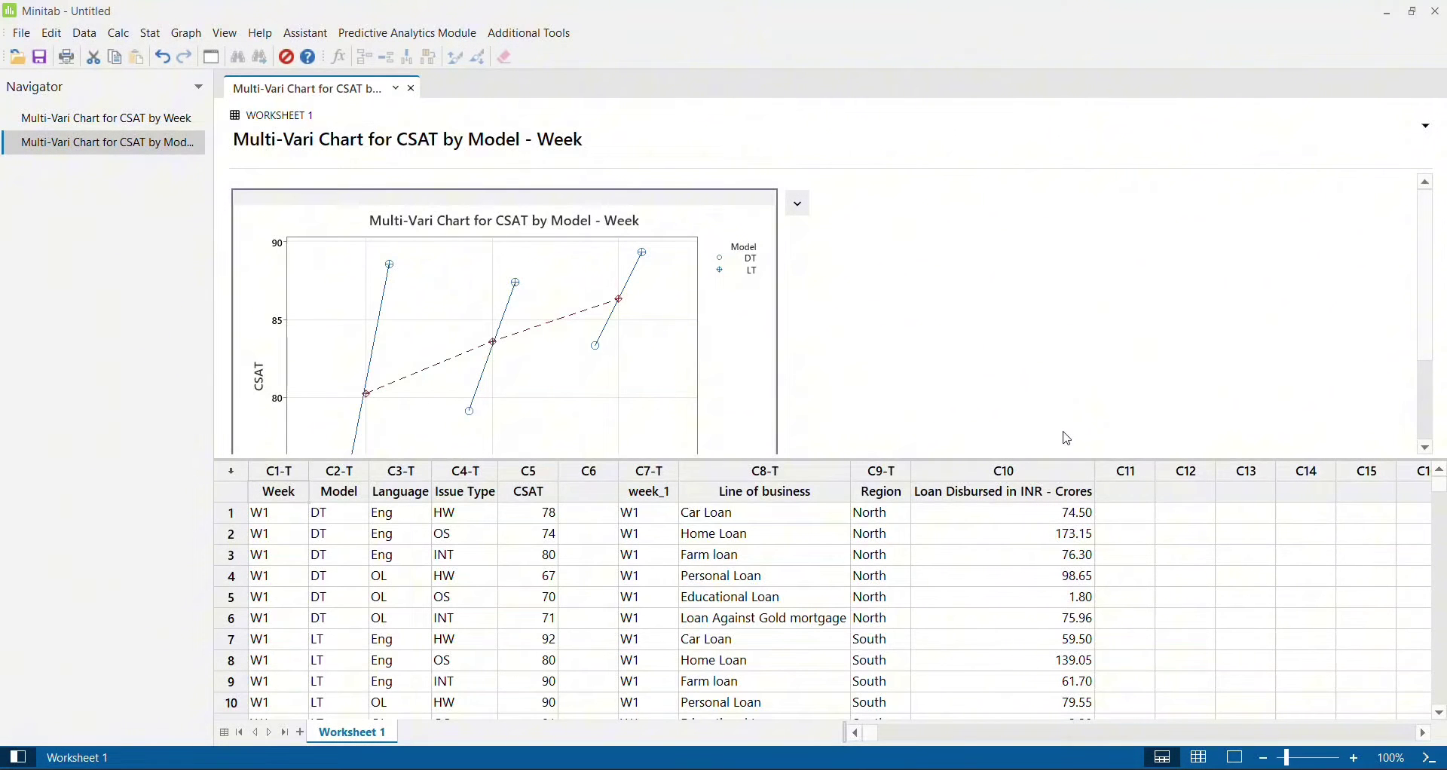
Create a multi-vari chart of CSAT with Language replacing Model as factor 1 and Week as factor 2, and examine it in full-screen size.
key("ctrl+e")
left_click(742, 352)
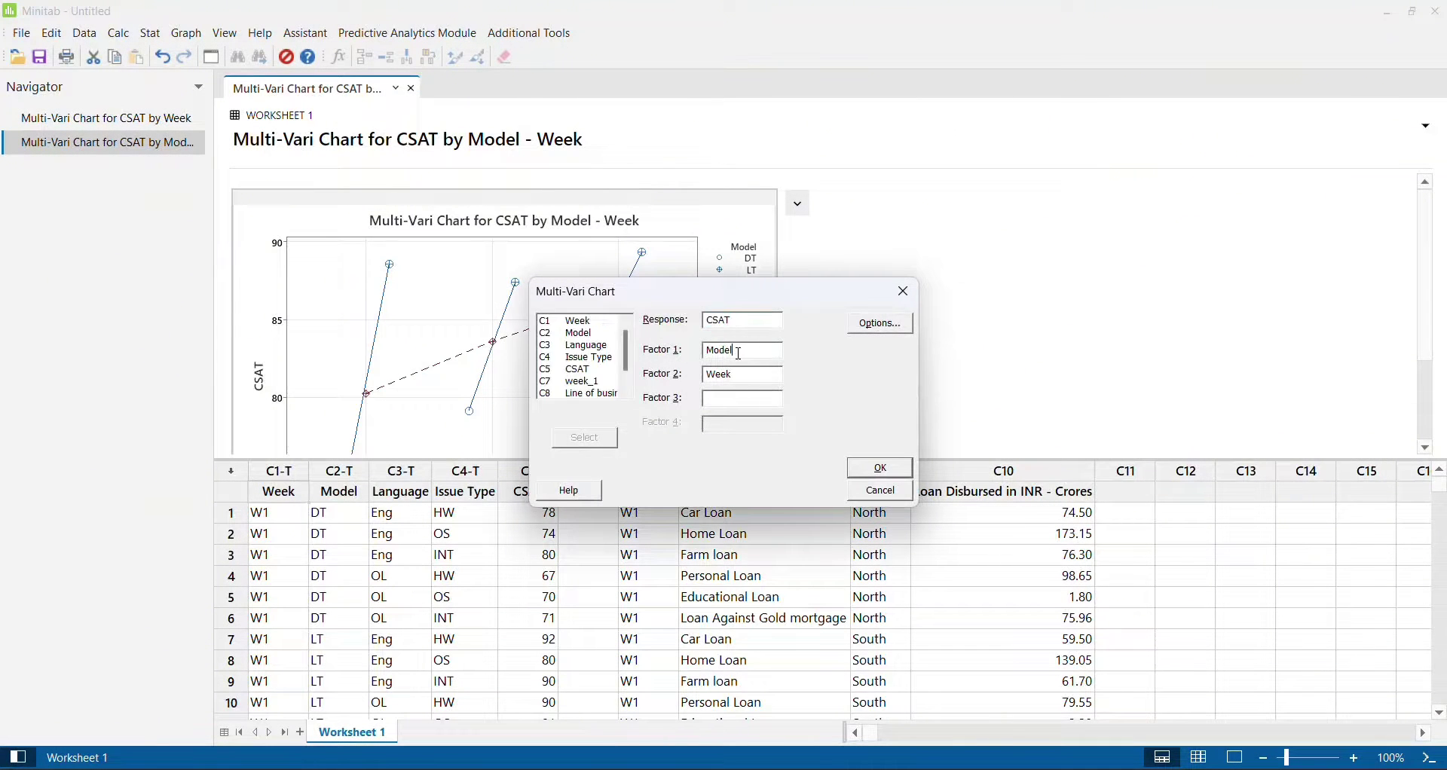
key("BackSpace")
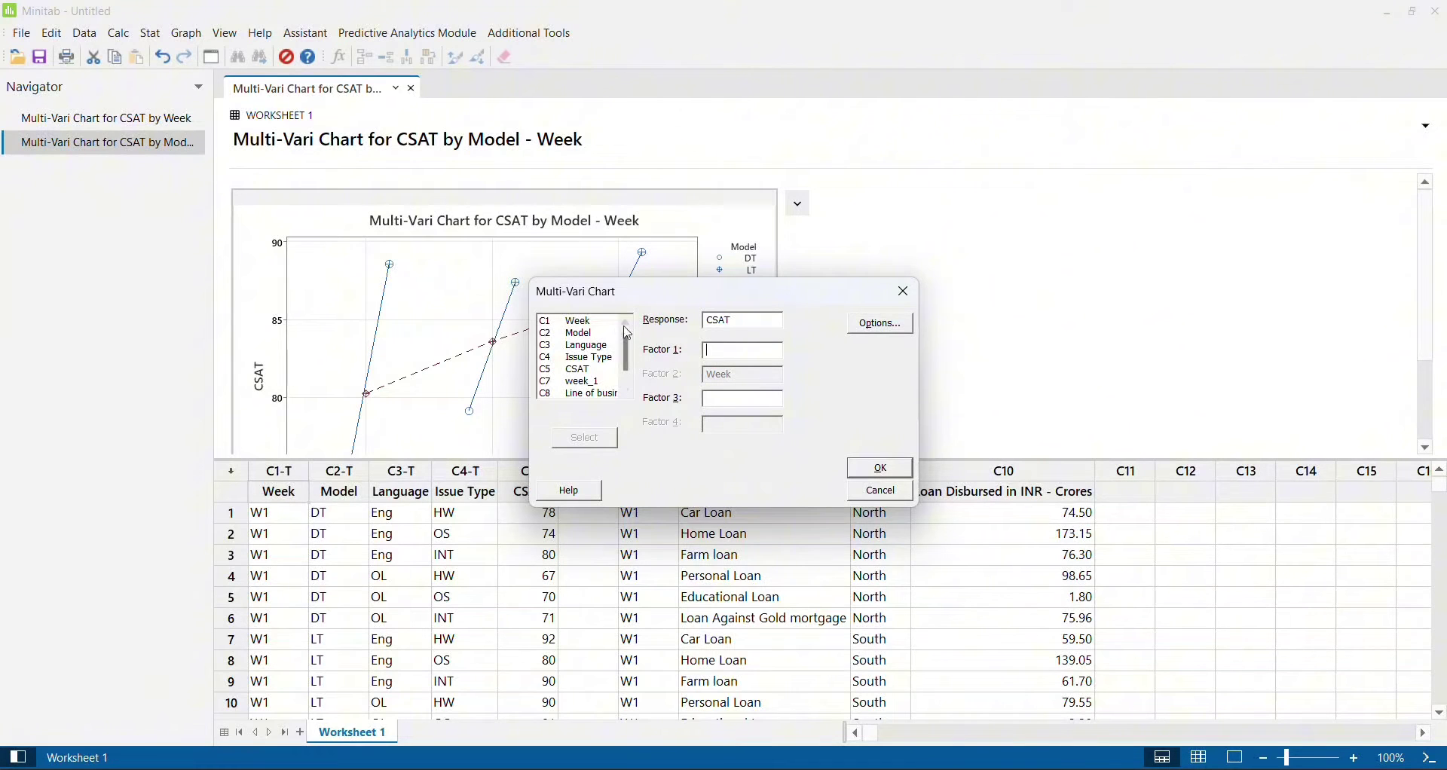
double_click(587, 347)
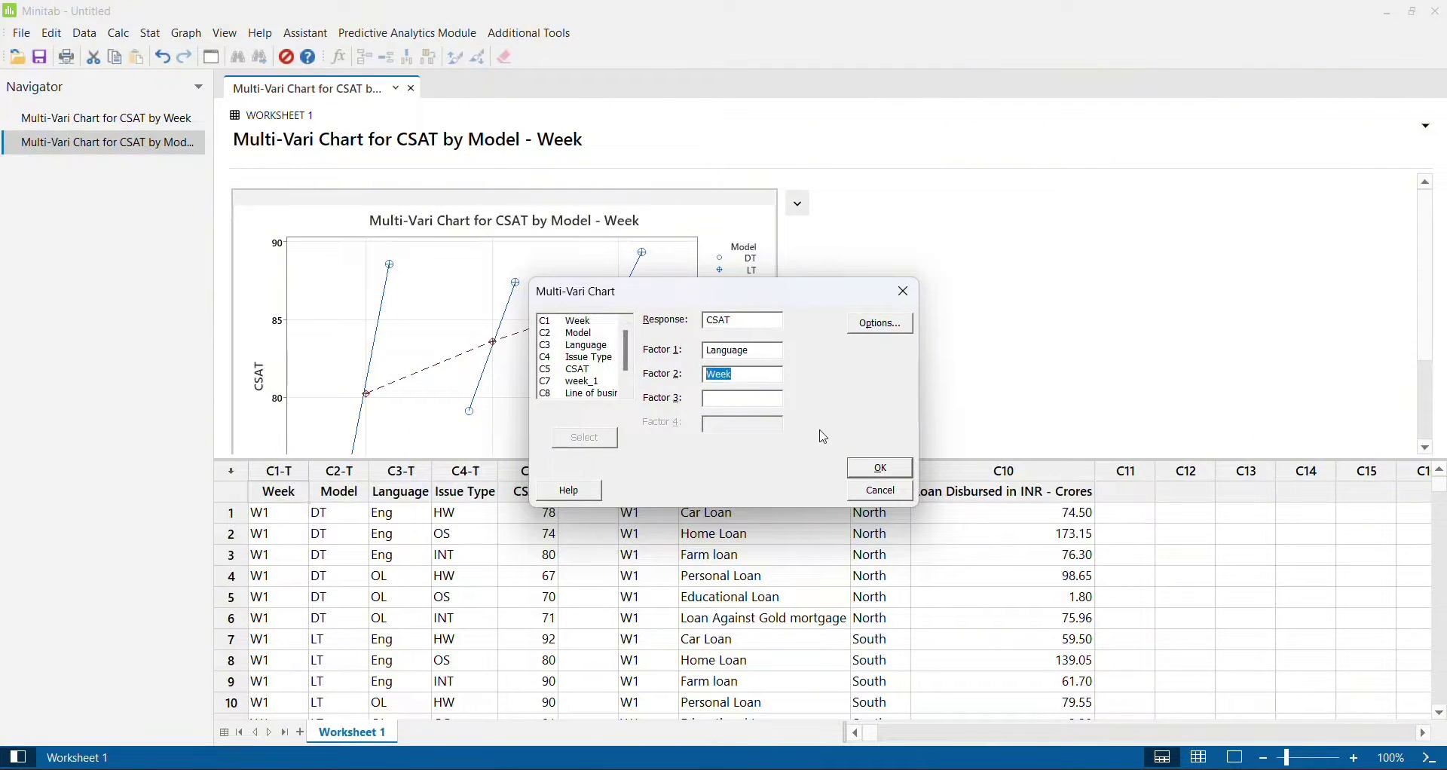
left_click(876, 468)
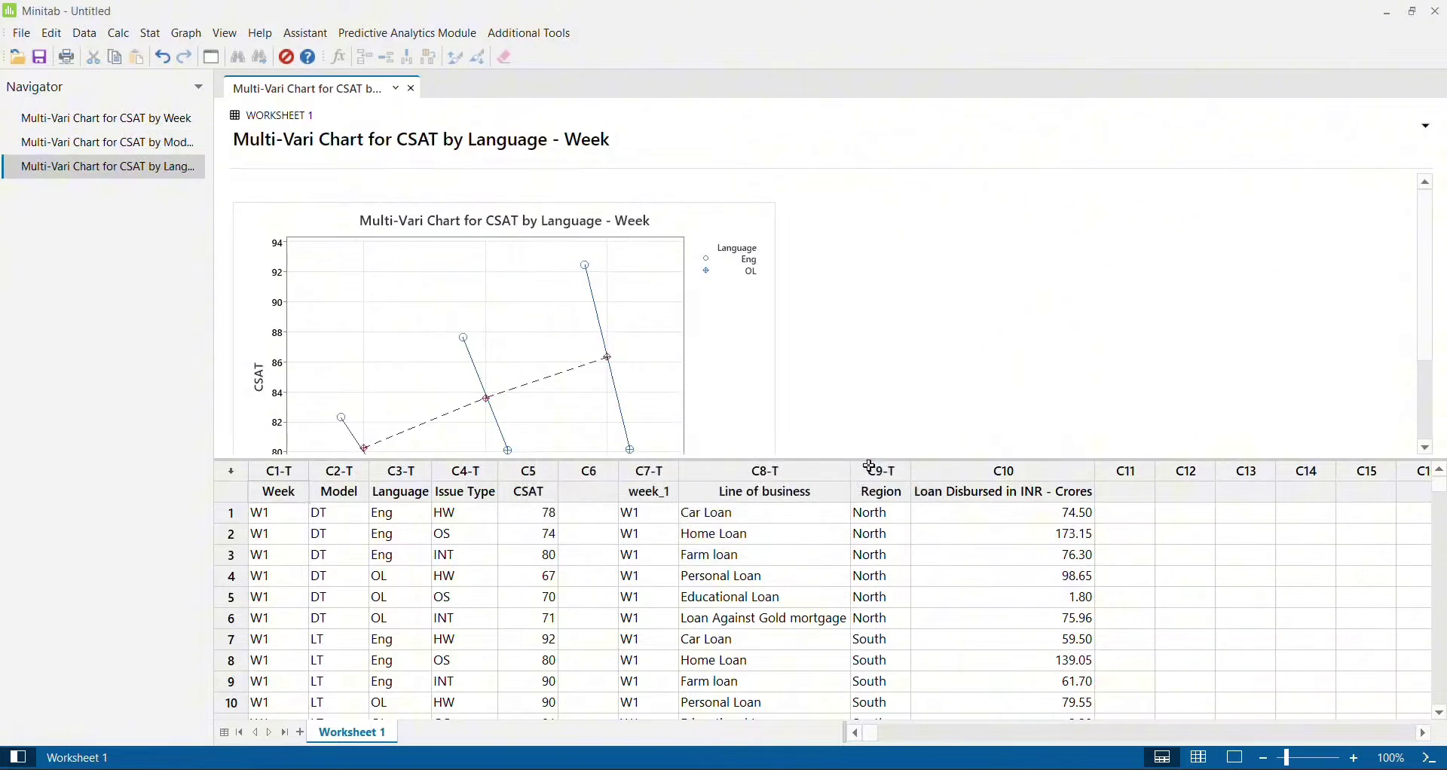
double_click(751, 388)
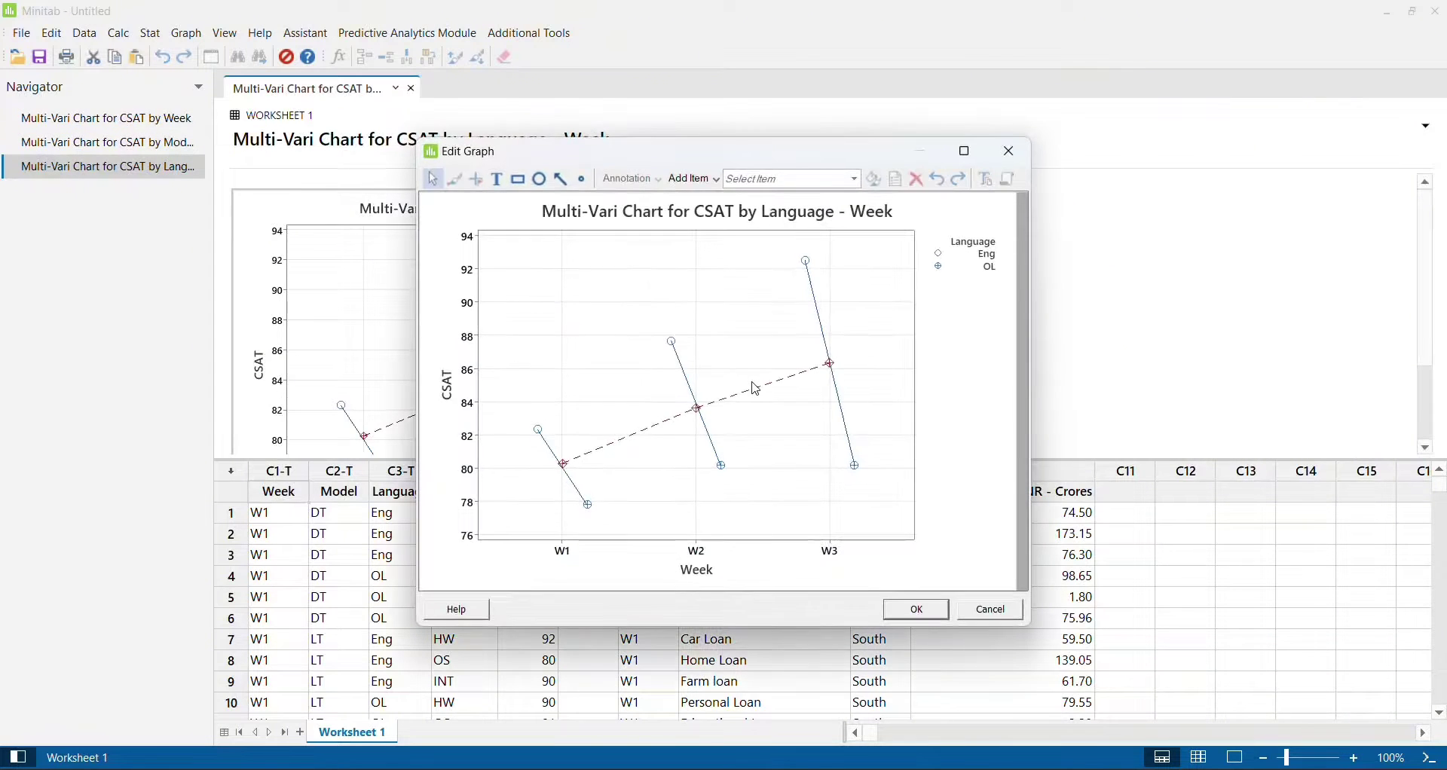
left_click(965, 152)
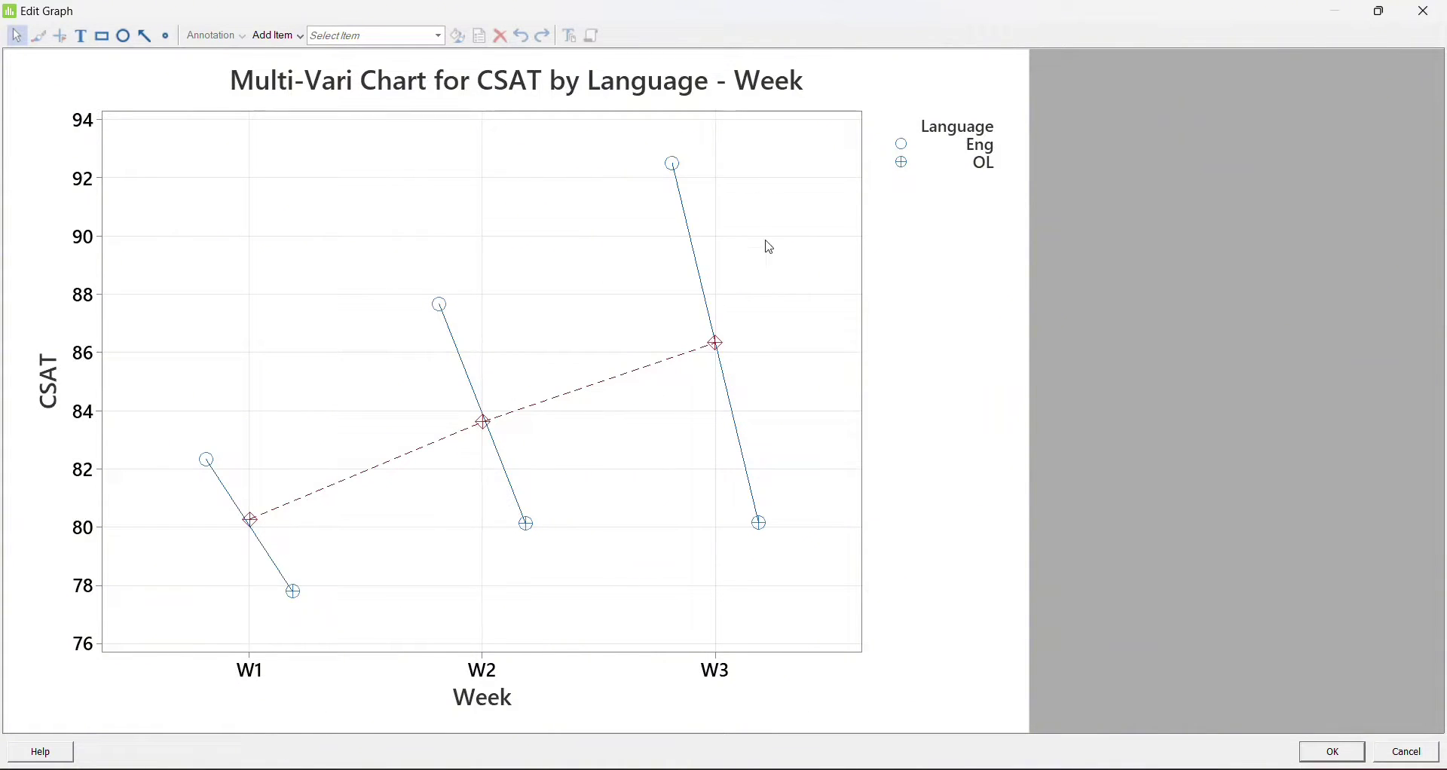
left_click(1431, 10)
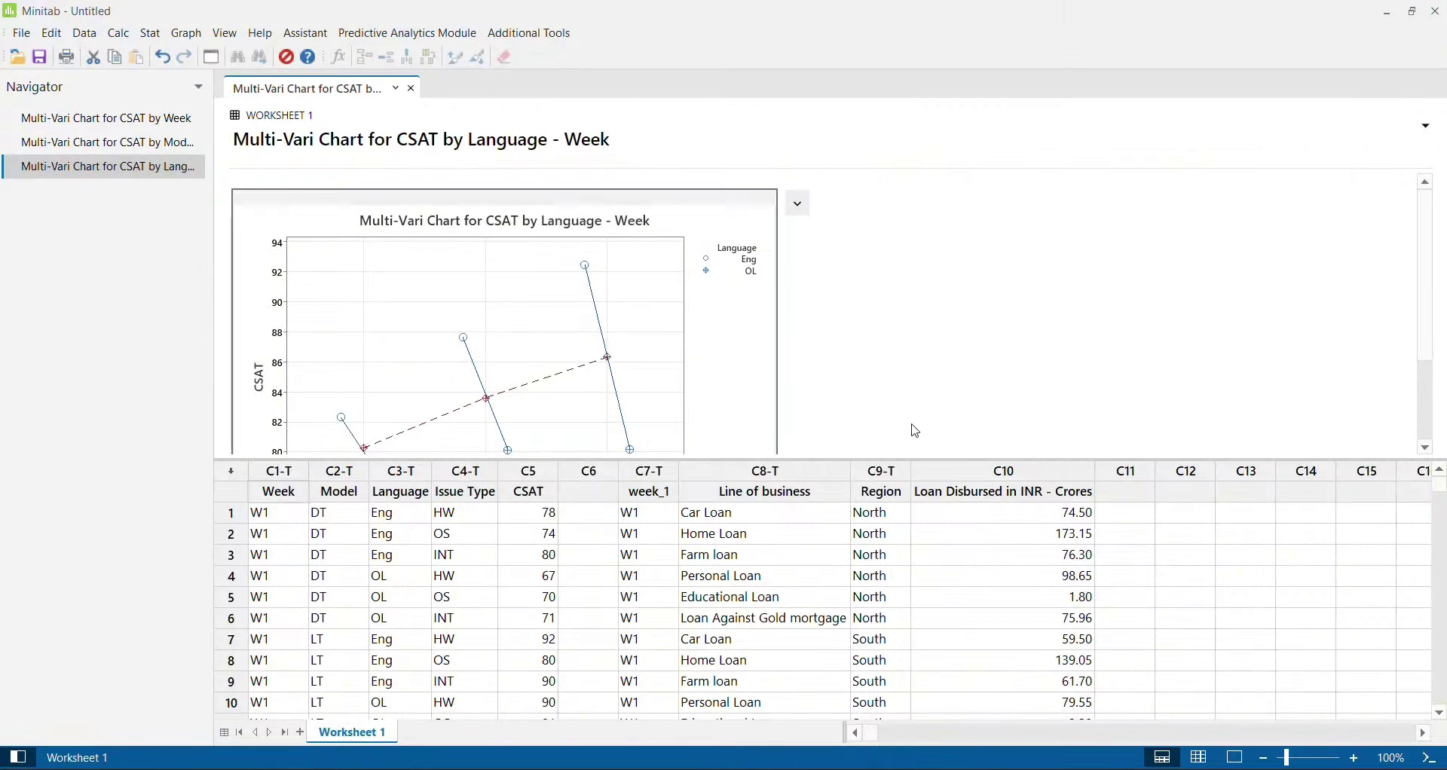
Create a multi-vari chart of CSAT with Issue Type replacing Language as factor 1 and Week as factor 2, and enlarge it to full screen.
key("ctrl+e")
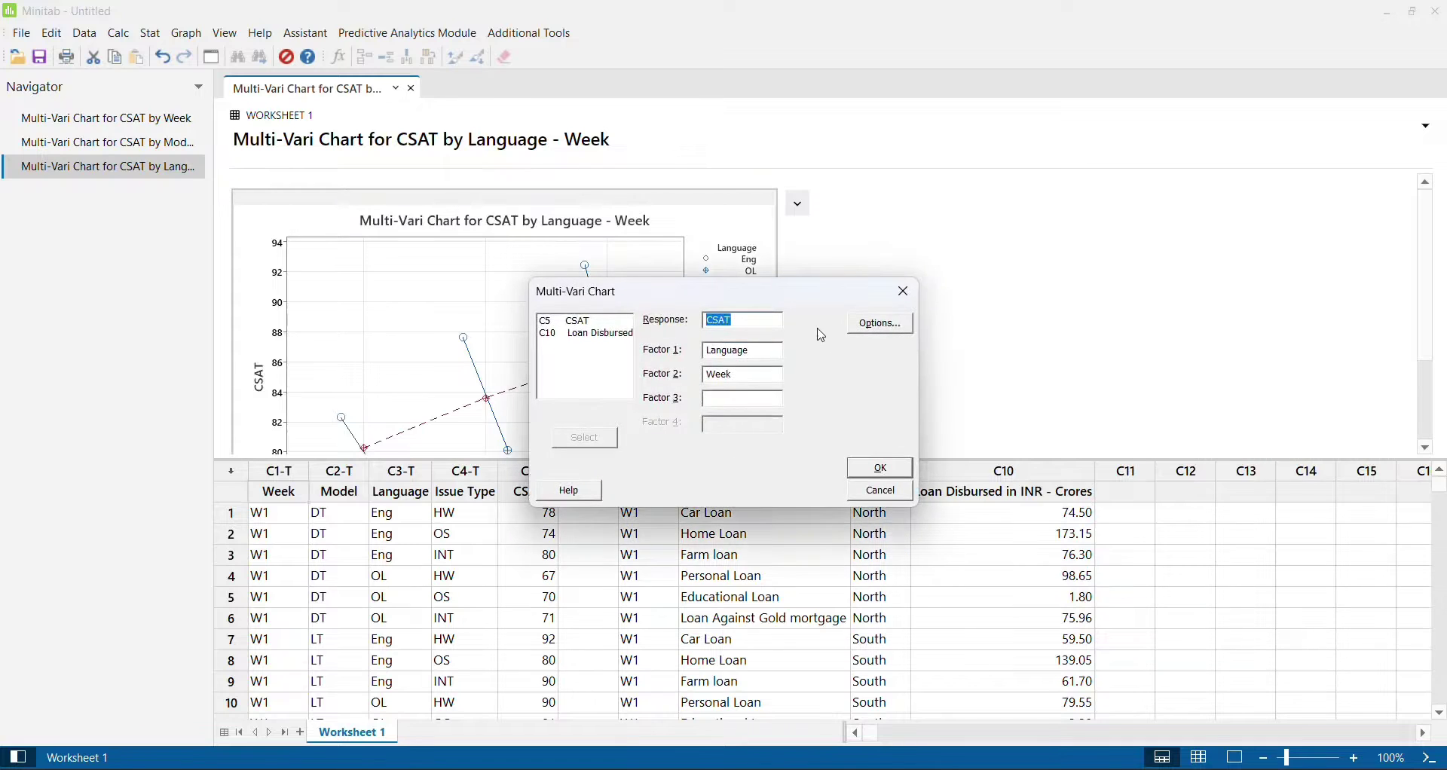
left_click(760, 353)
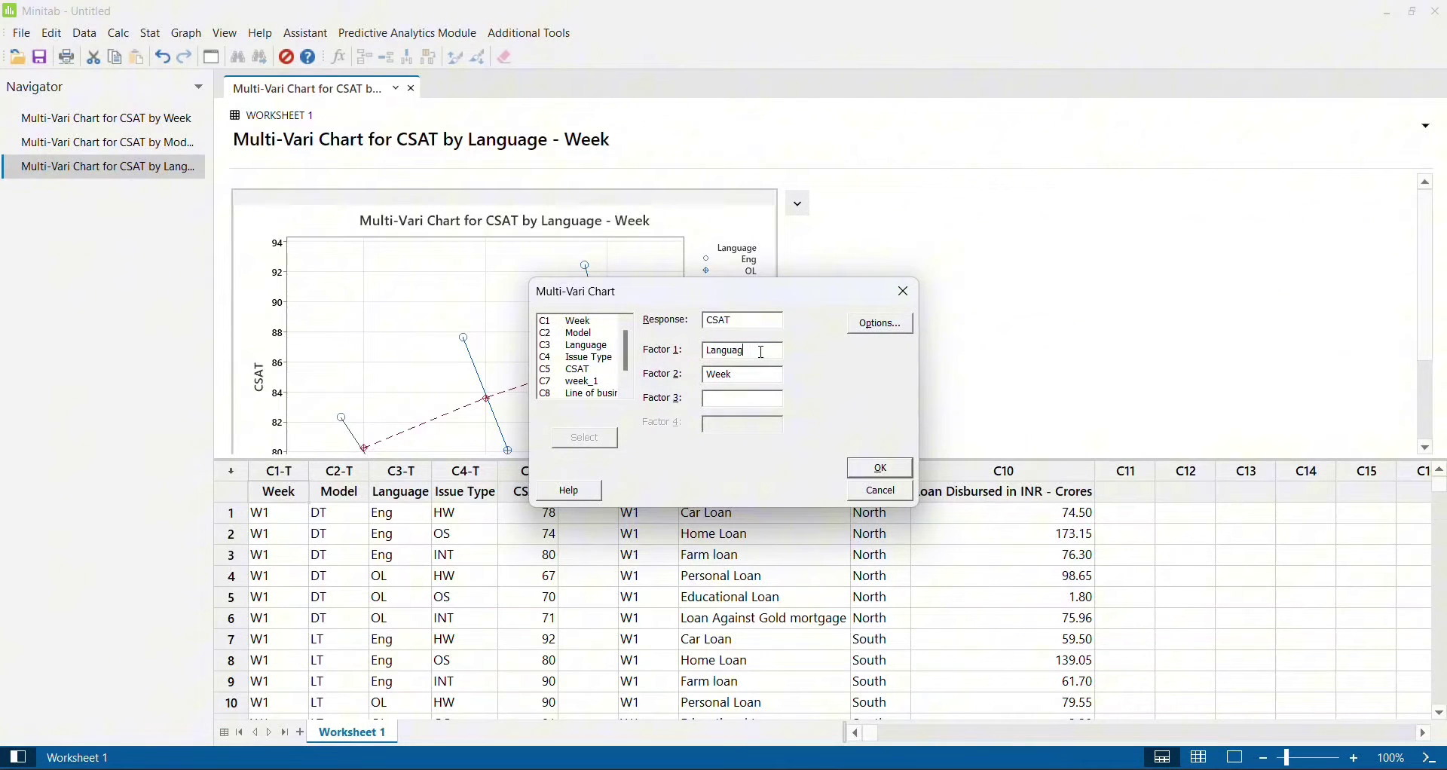
key("BackSpace")
key("BackSpace")
key("BackSpace")
key("BackSpace")
key("BackSpace")
key("BackSpace")
key("BackSpace")
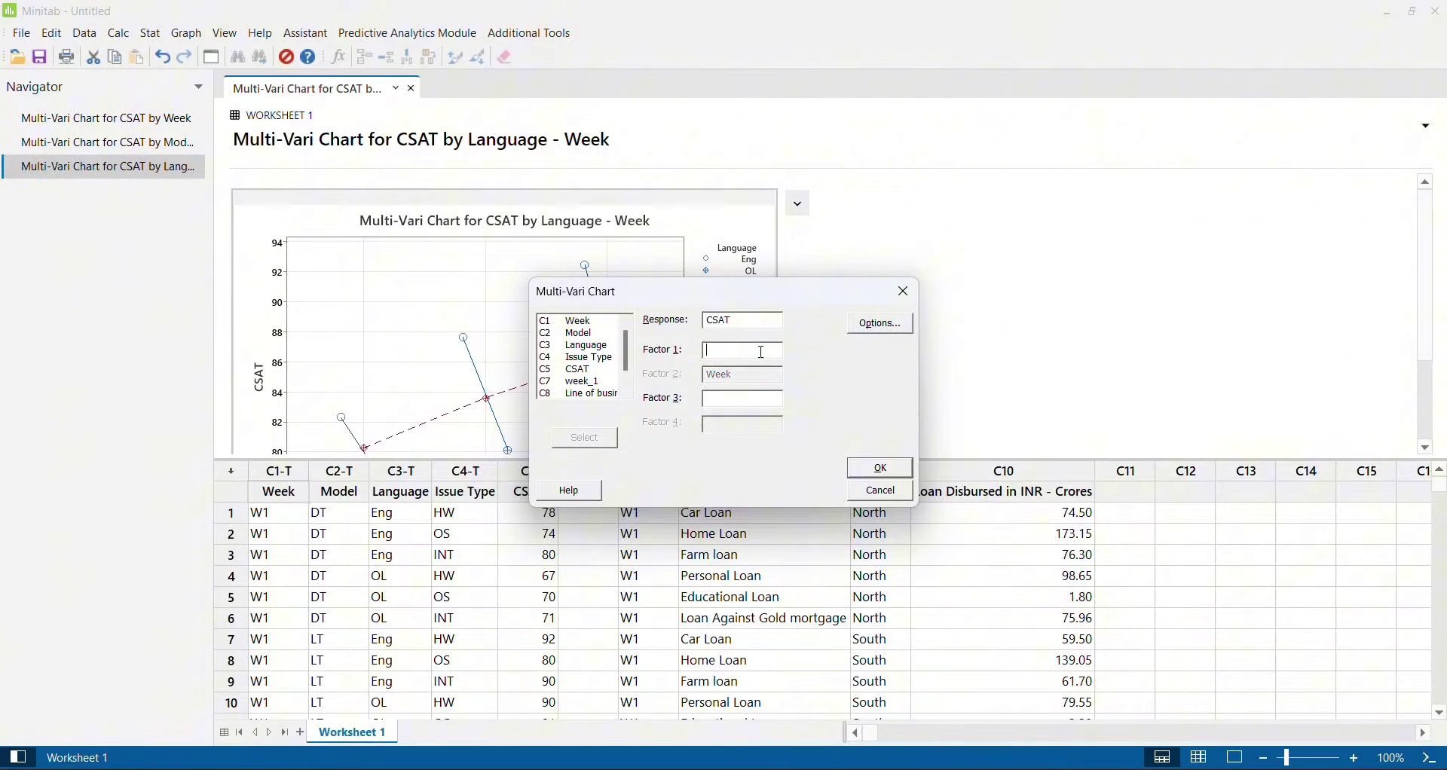
double_click(578, 359)
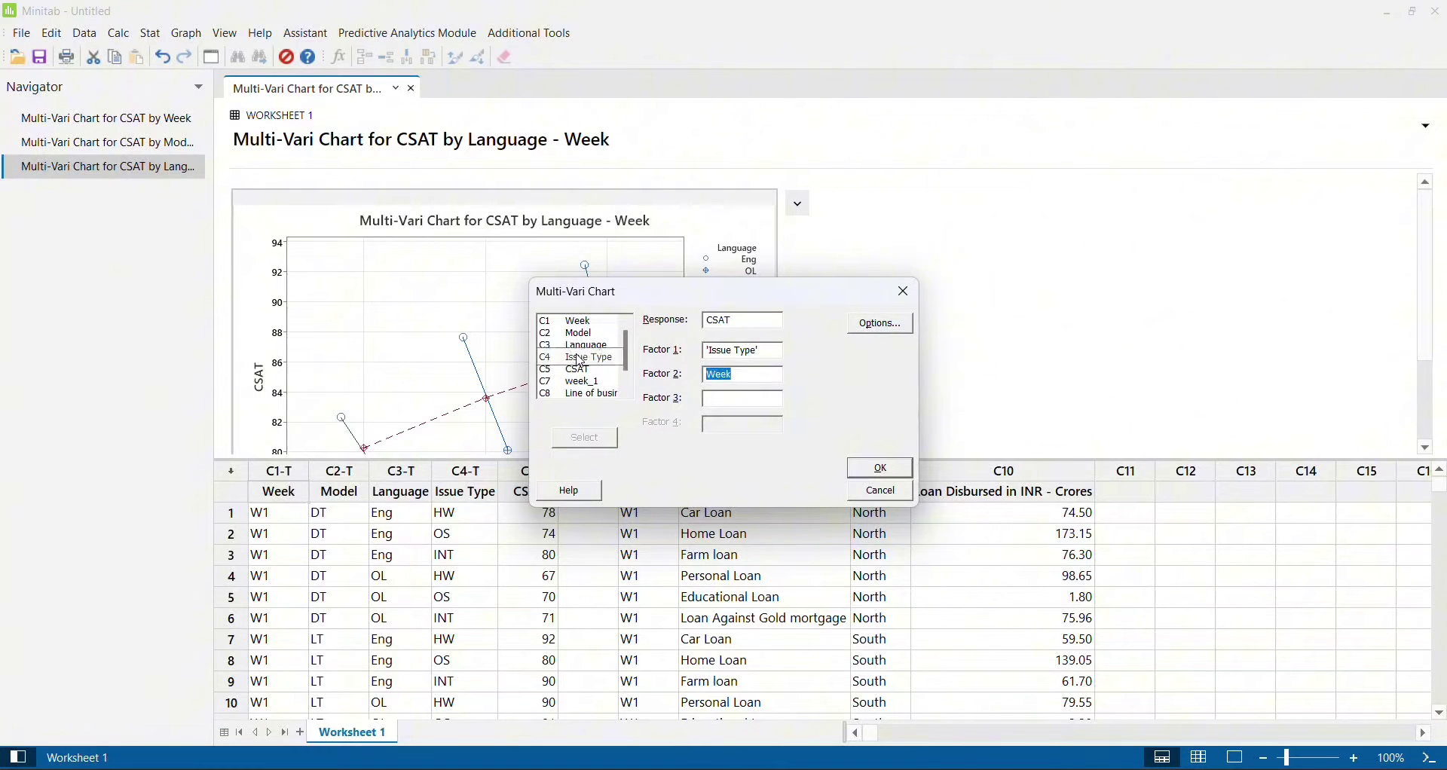
left_click(882, 469)
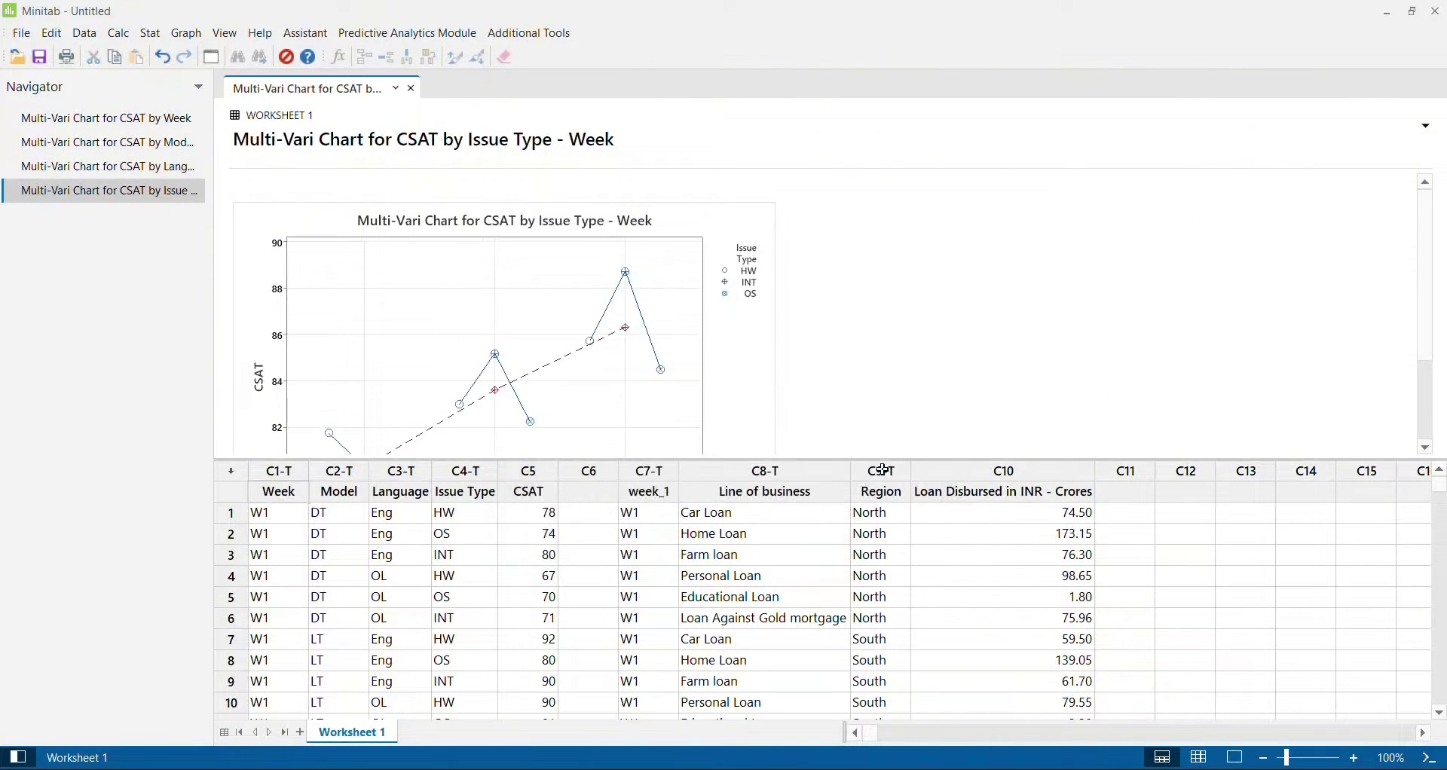
double_click(738, 396)
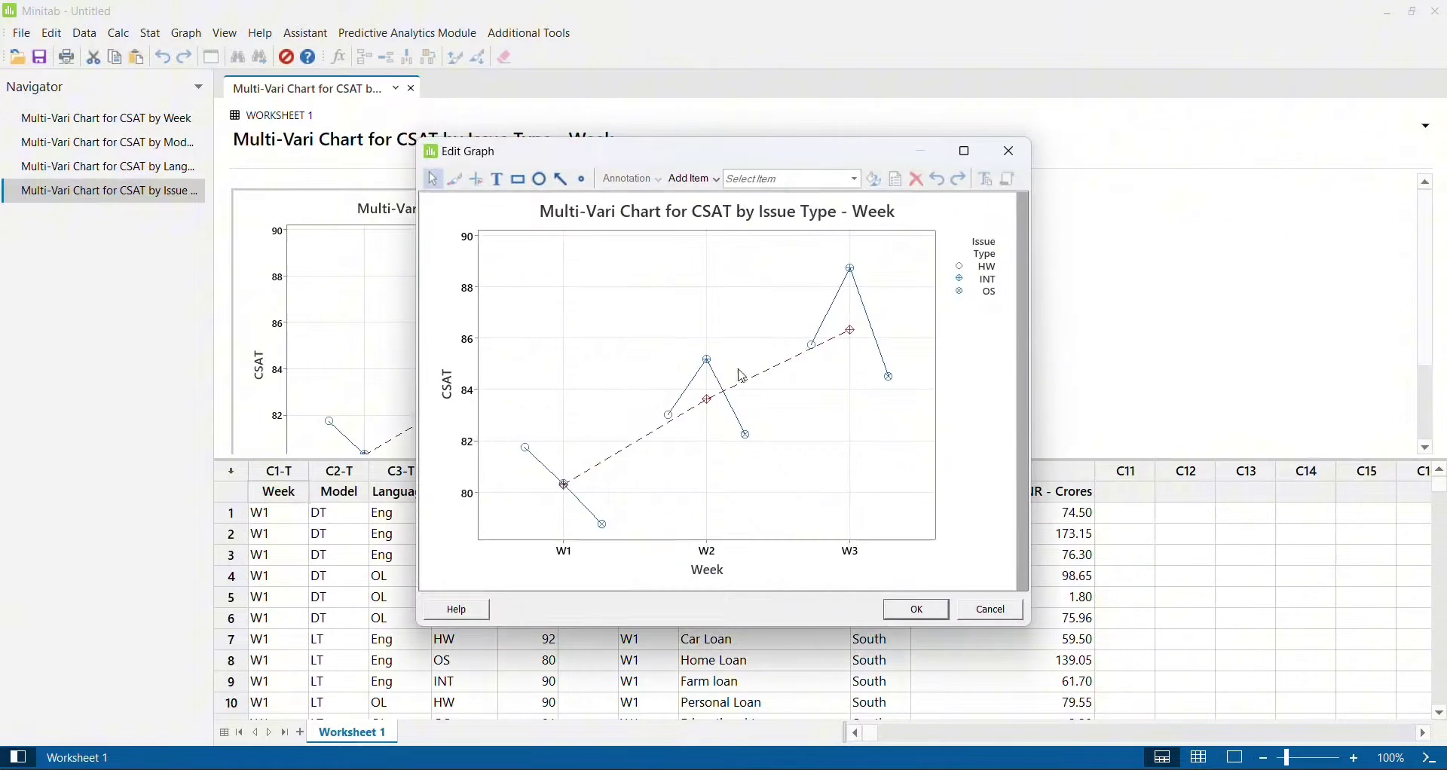
left_click(963, 152)
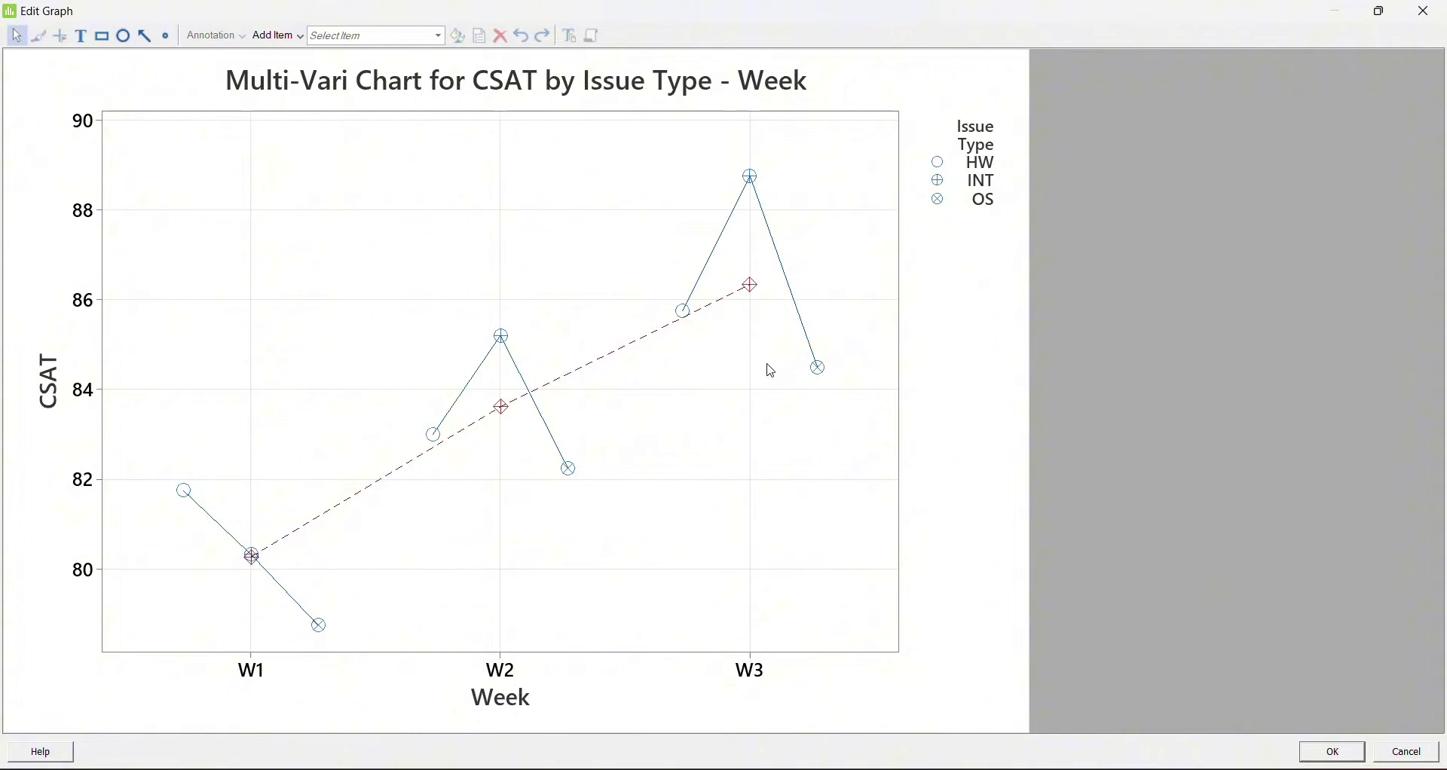
Create a multi-vari chart of CSAT with Model as factor 1, Language as factor 2 and Week as factor 3.
left_click(1423, 21)
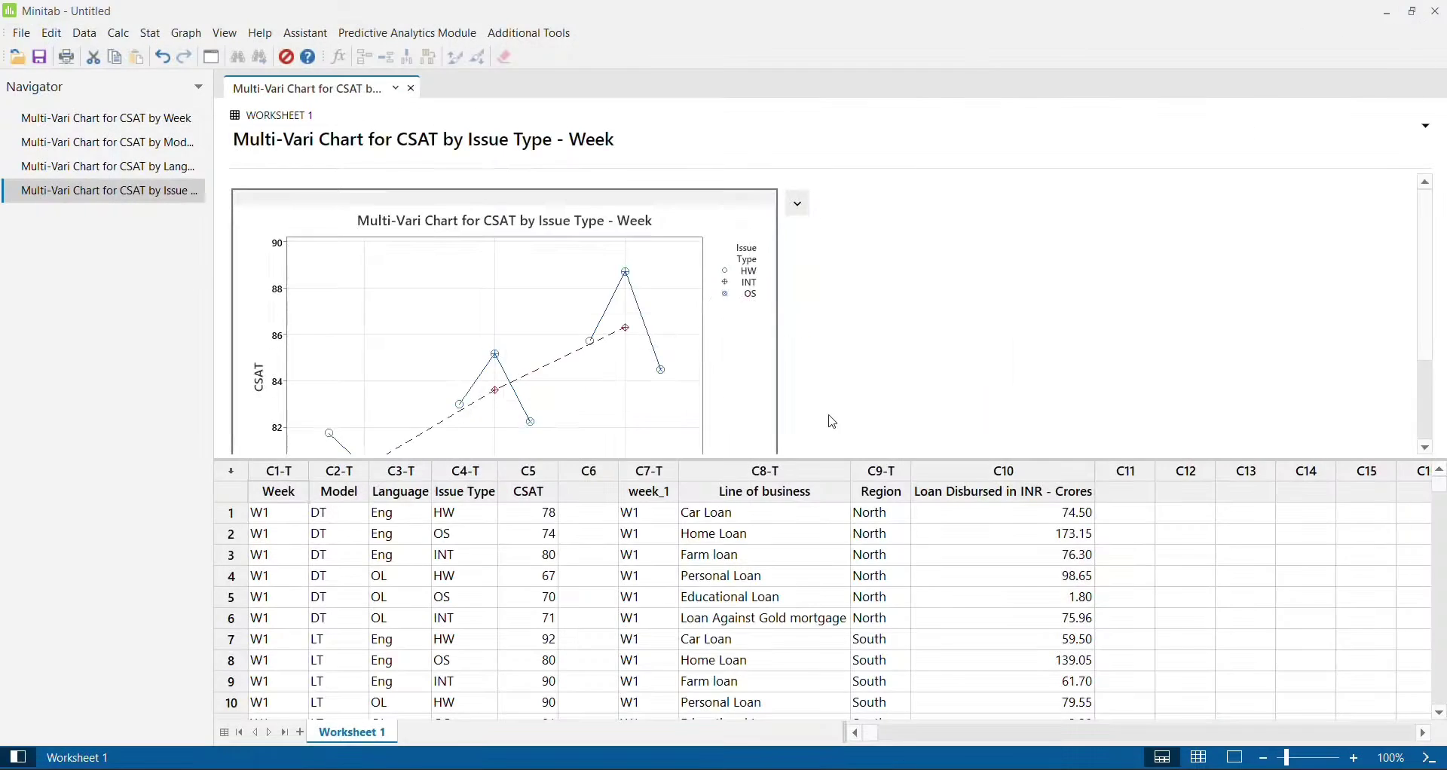
key("ctrl+e")
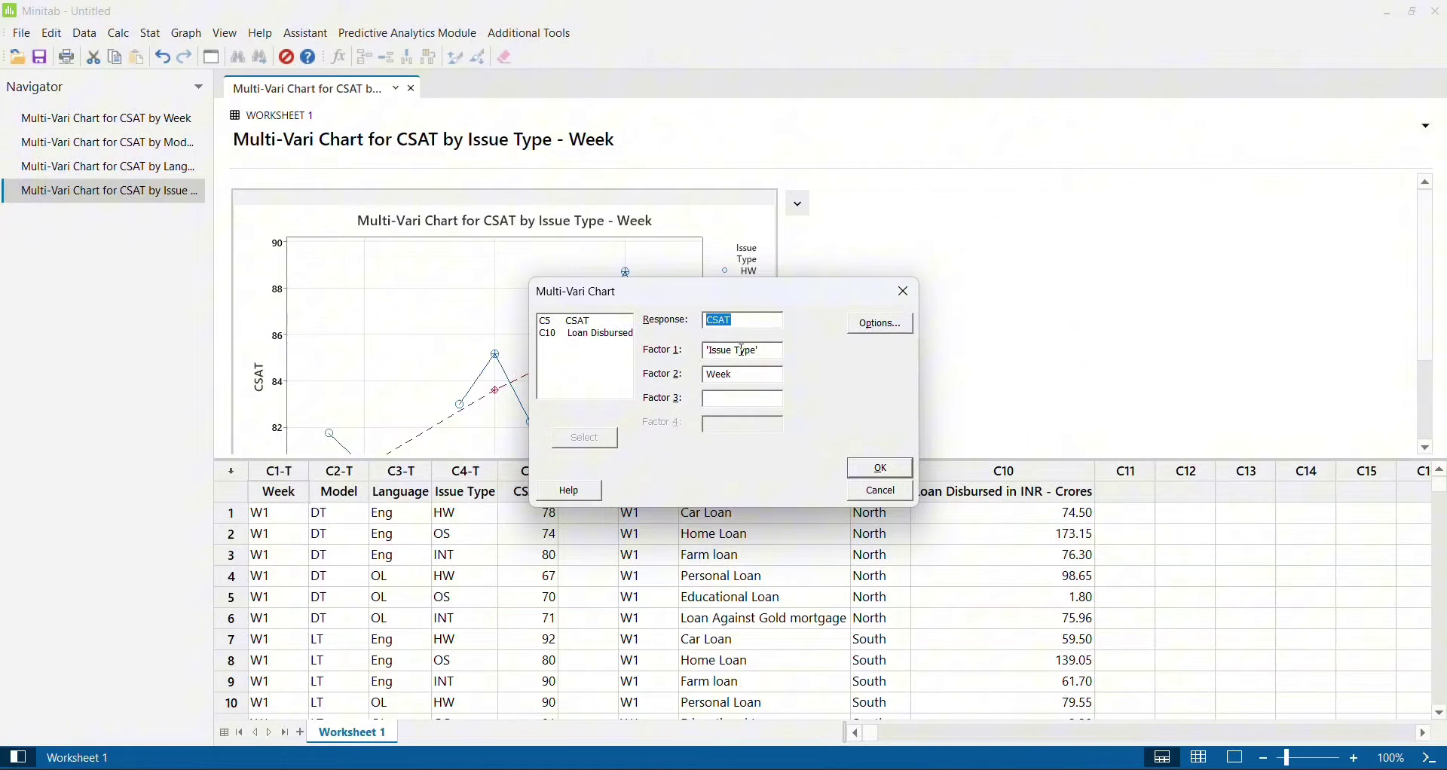
left_click(749, 375)
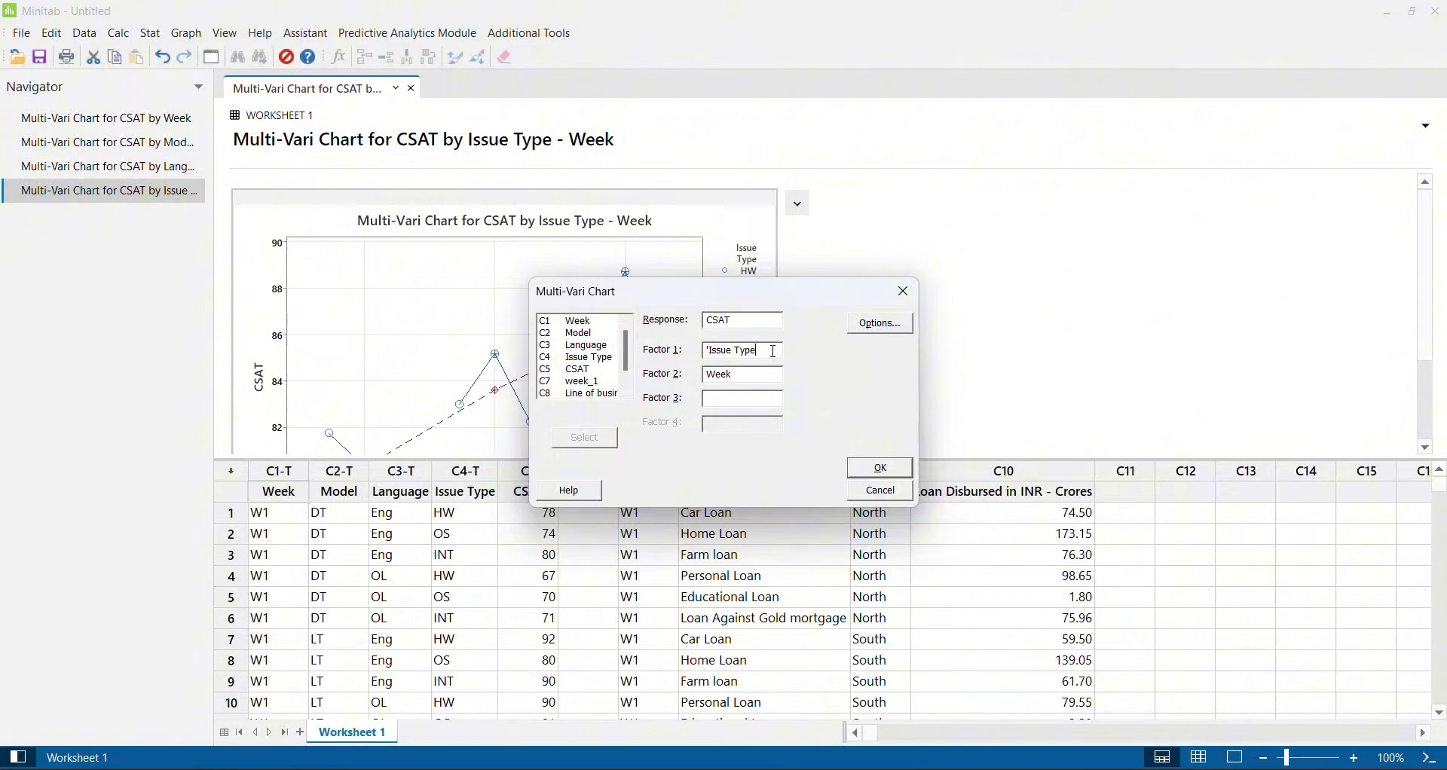
key("BackSpace")
key("BackSpace")
key("BackSpace")
key("BackSpace")
key("BackSpace")
key("BackSpace")
key("BackSpace")
key("BackSpace")
key("BackSpace")
key("BackSpace")
key("BackSpace")
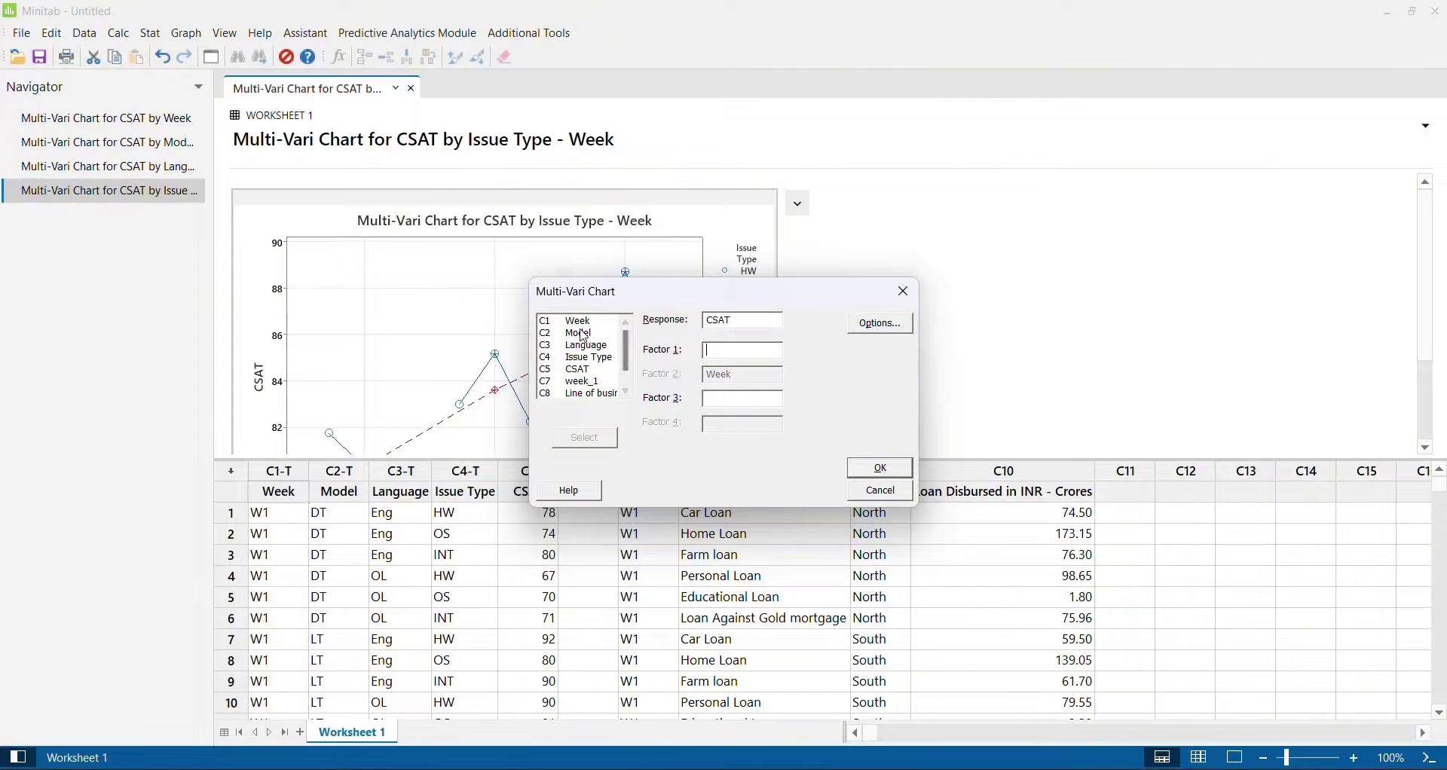
double_click(584, 337)
key("BackSpace")
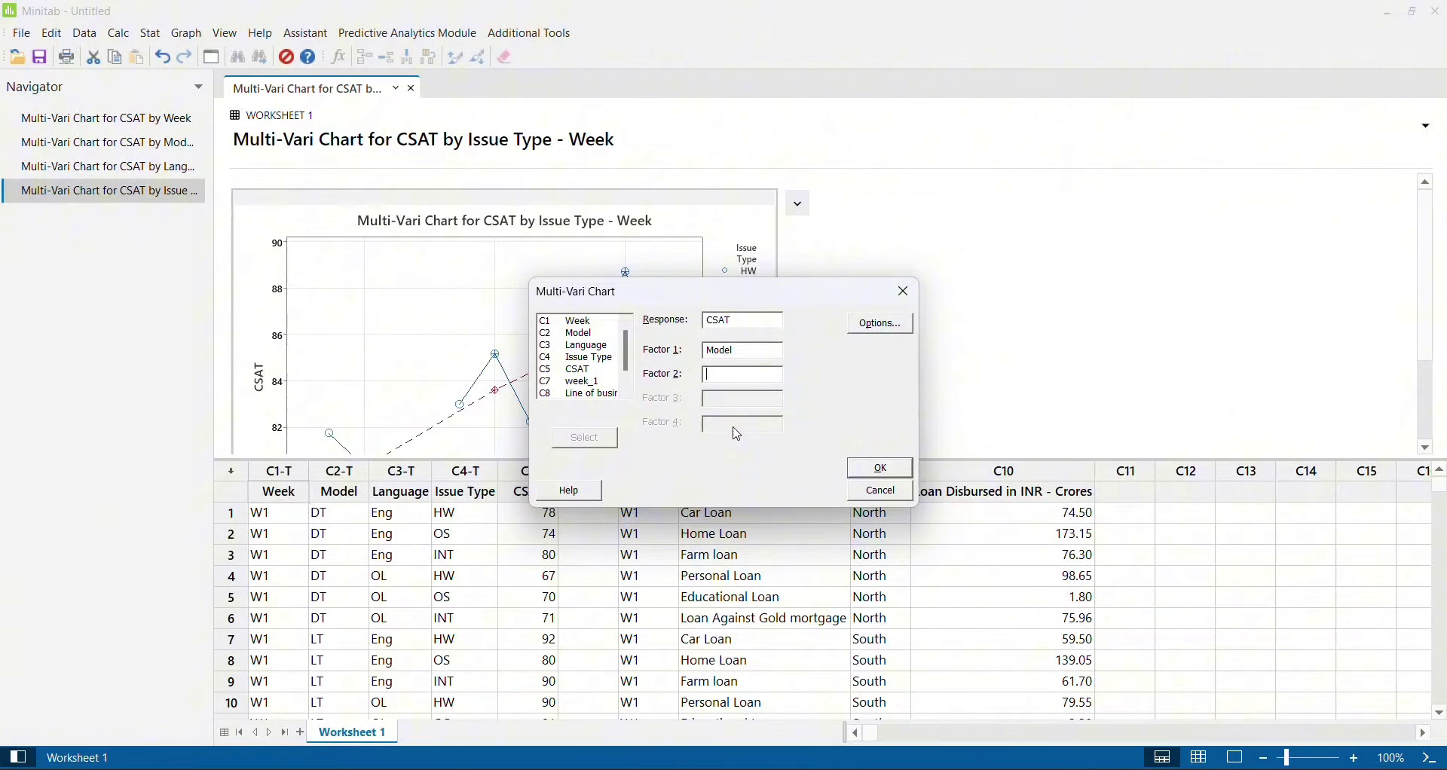
double_click(593, 346)
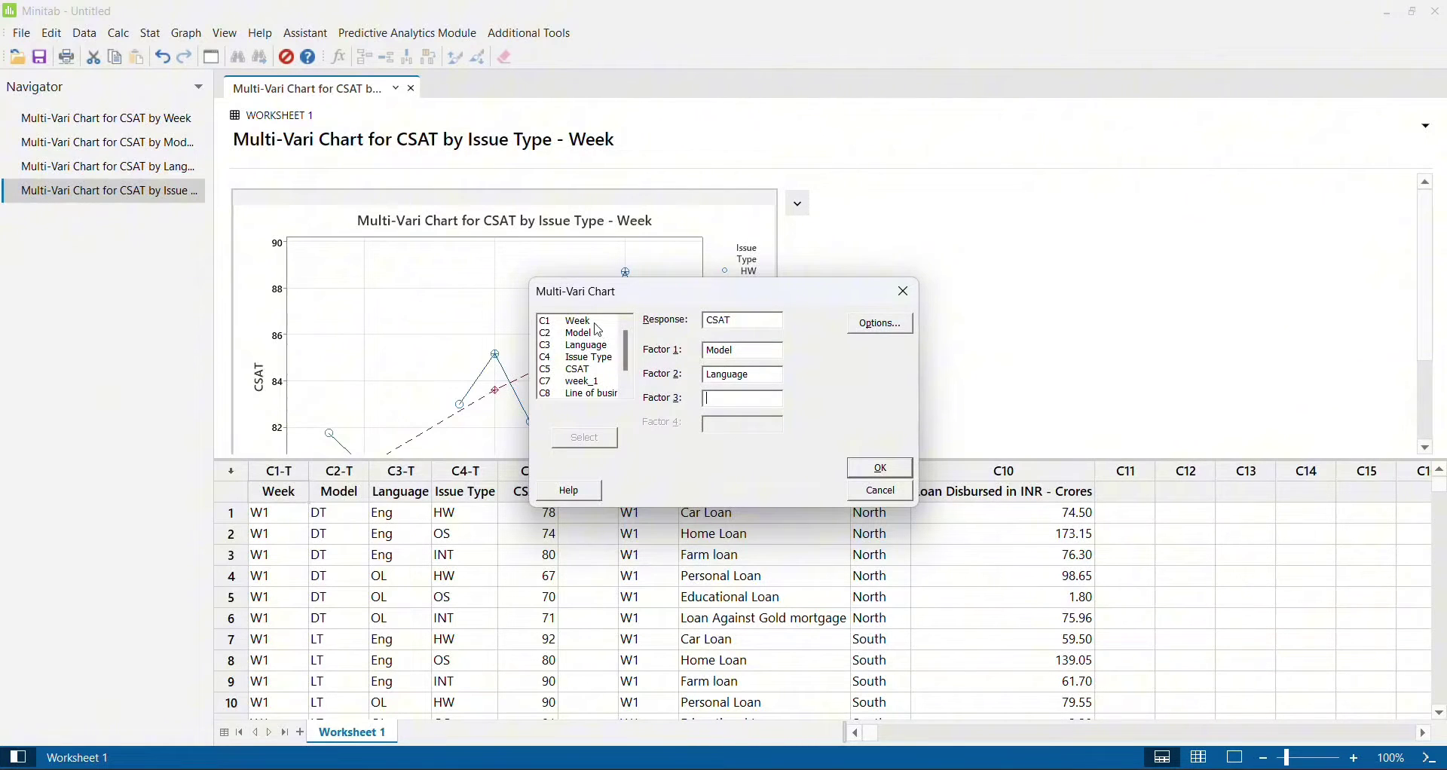
left_click(592, 322)
double_click(592, 322)
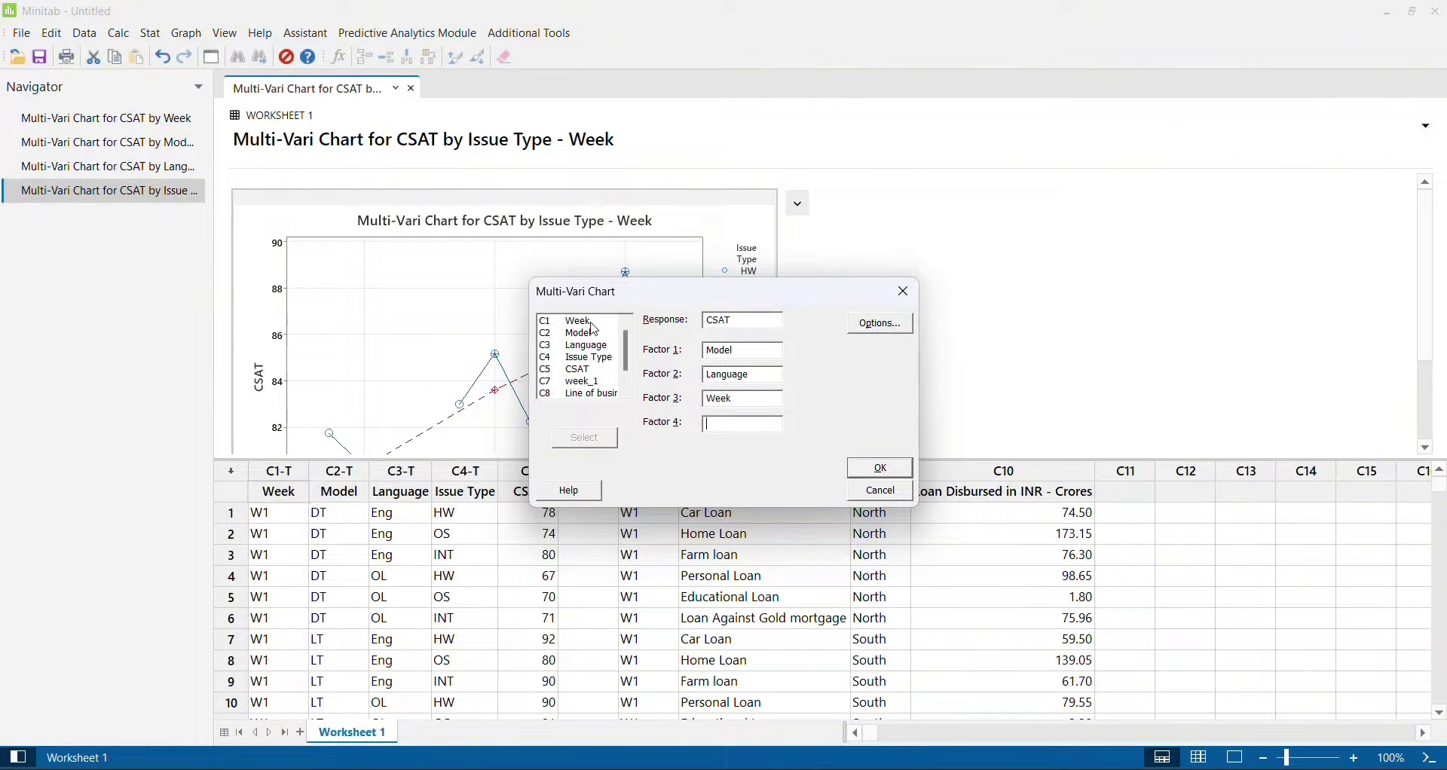
left_click(882, 470)
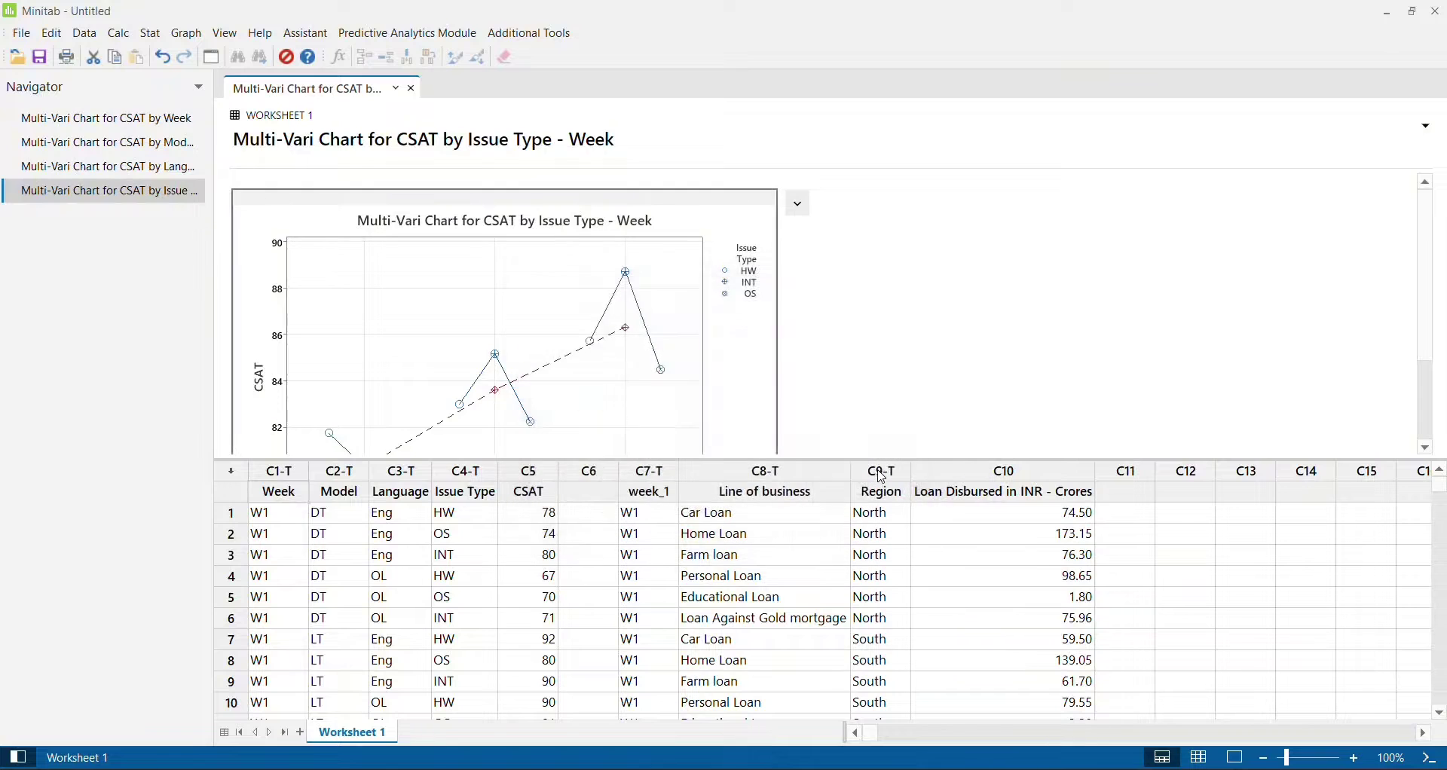
Open the new three-factor multi-vari chart in full-screen size and examine the Model and Language patterns within each week.
double_click(743, 240)
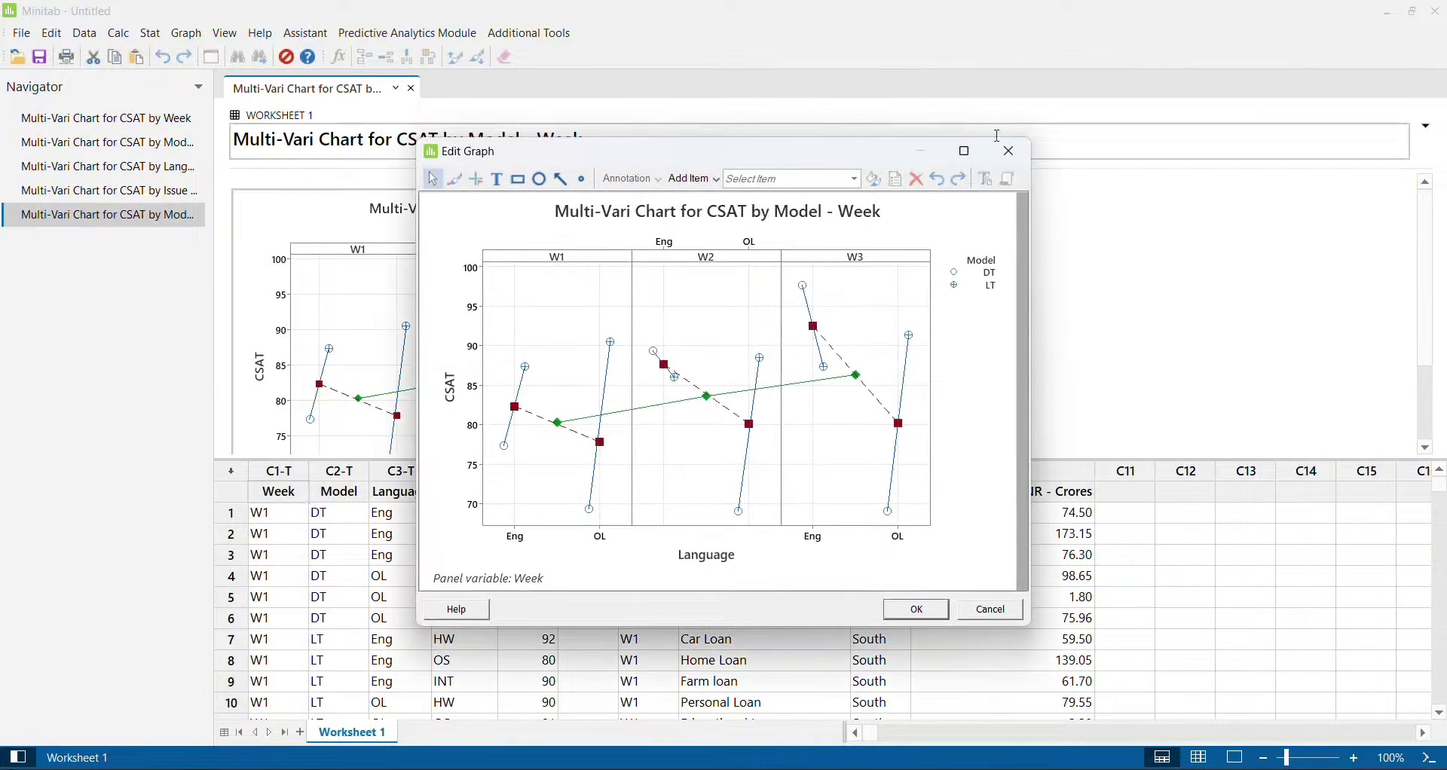
left_click(966, 153)
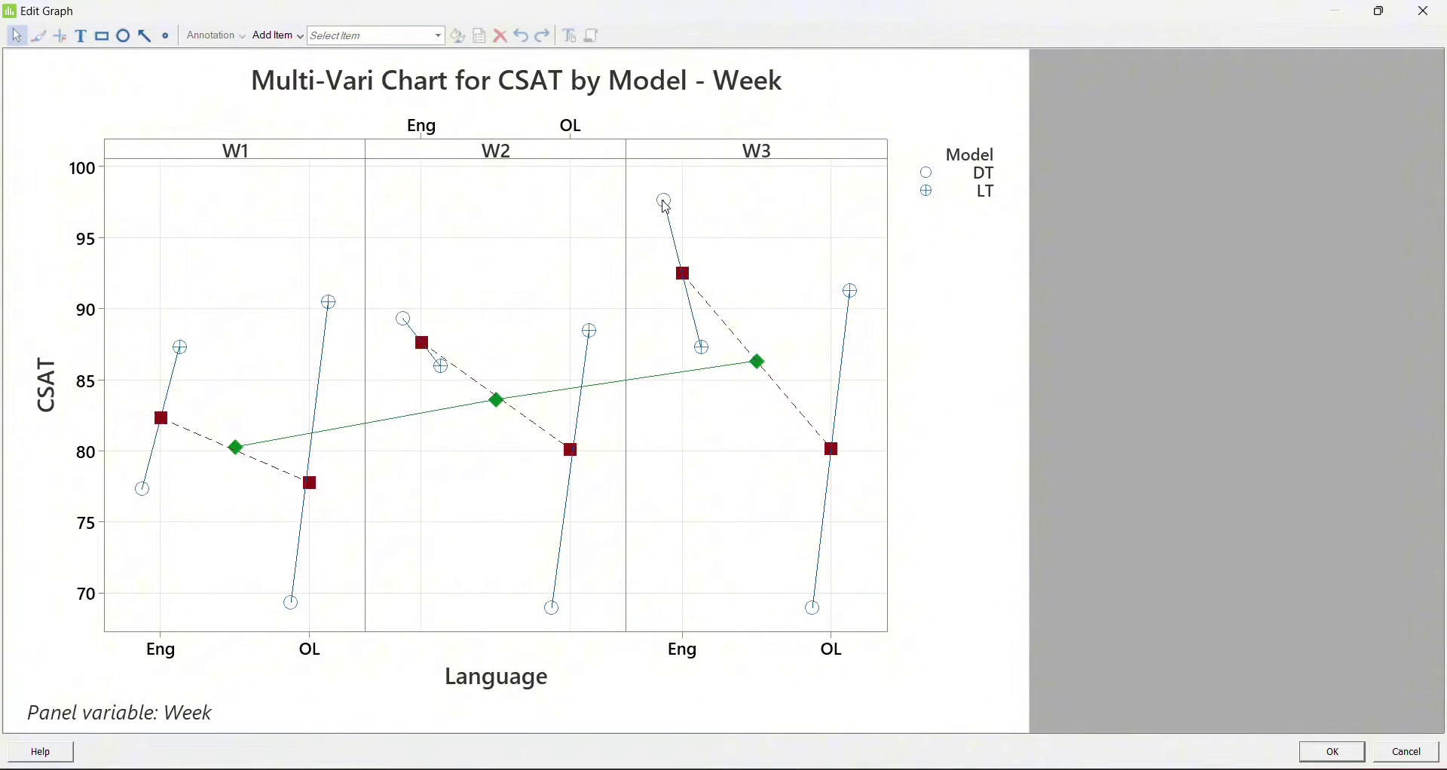
mouse_move(667, 208)
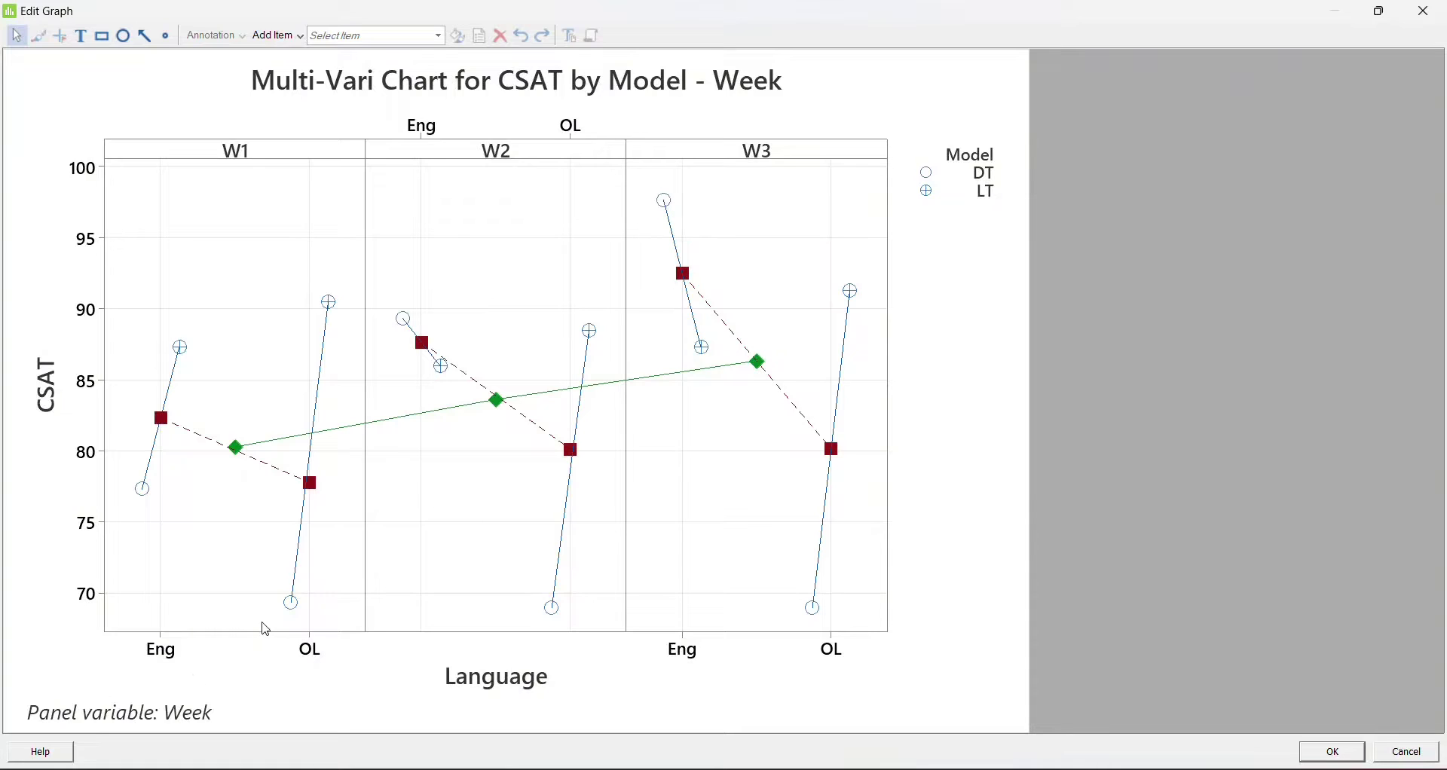
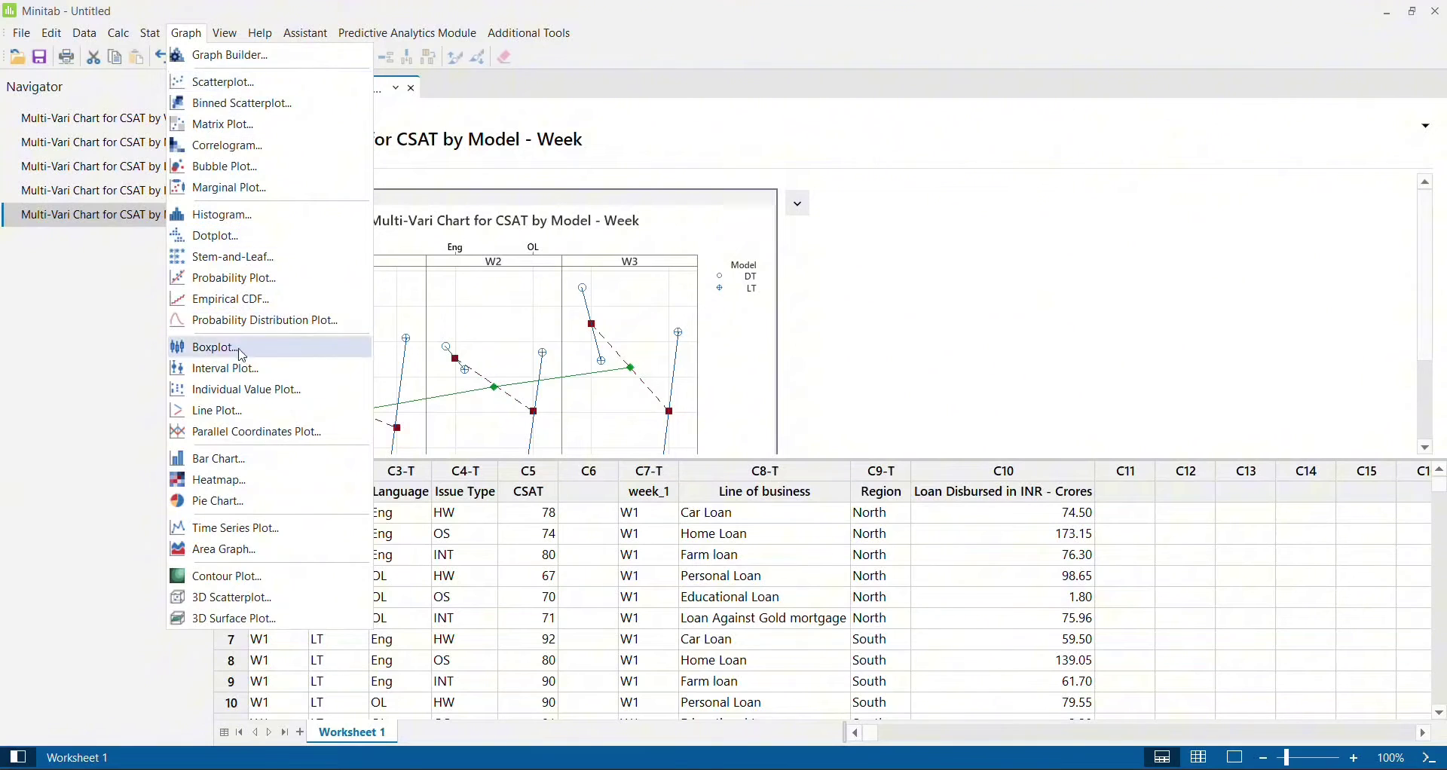
Start a Variability Chart and set CSAT as the response in place of the loan disbursement column.
mouse_move(146, 39)
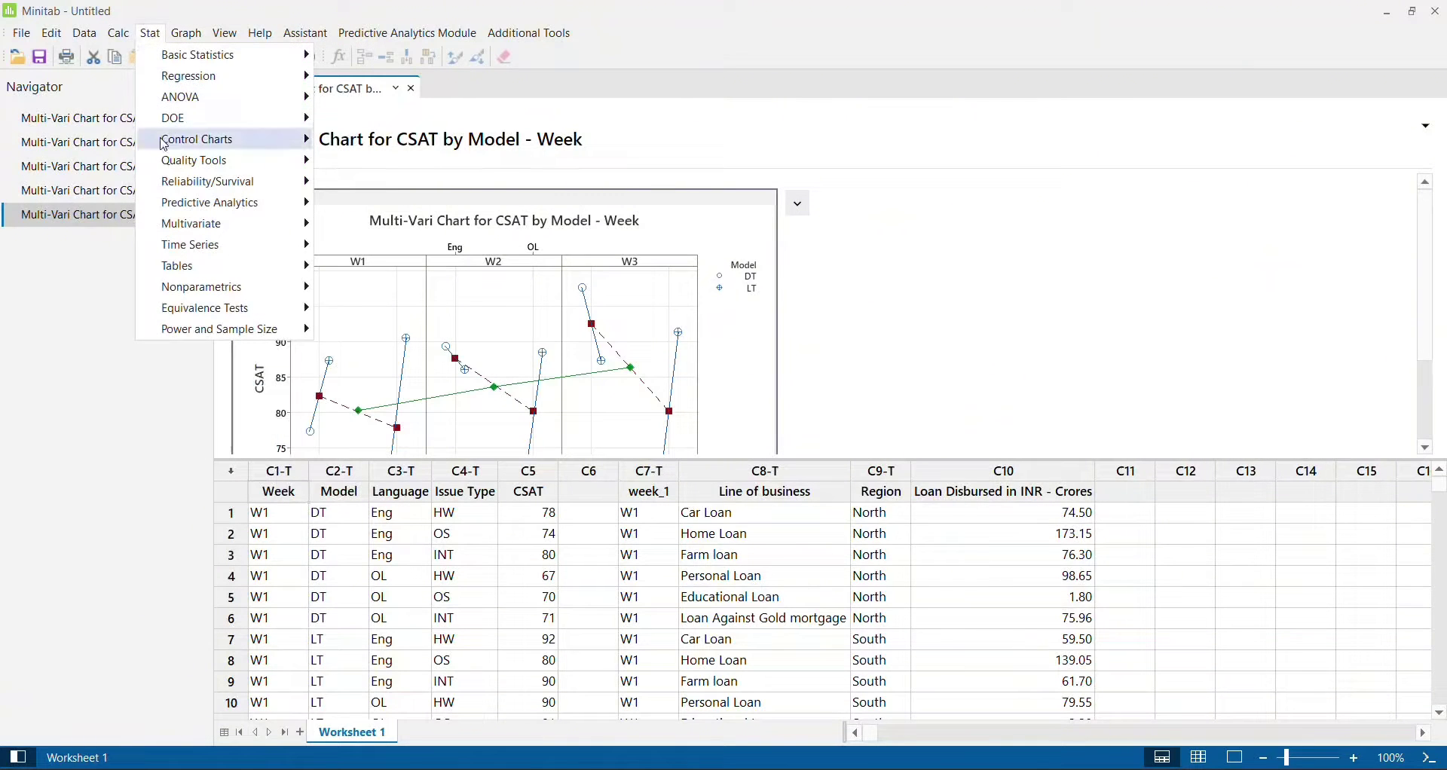
mouse_move(173, 162)
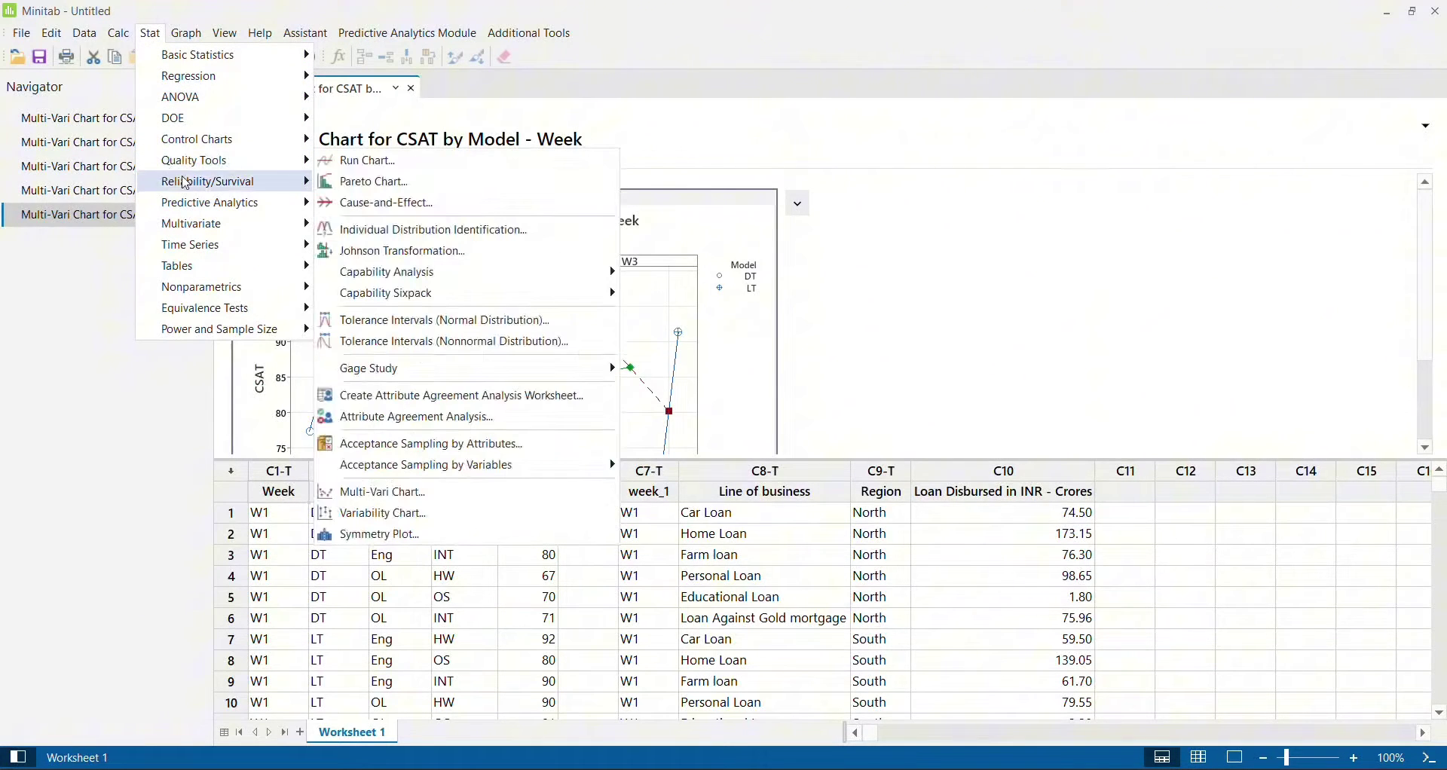
left_click(390, 515)
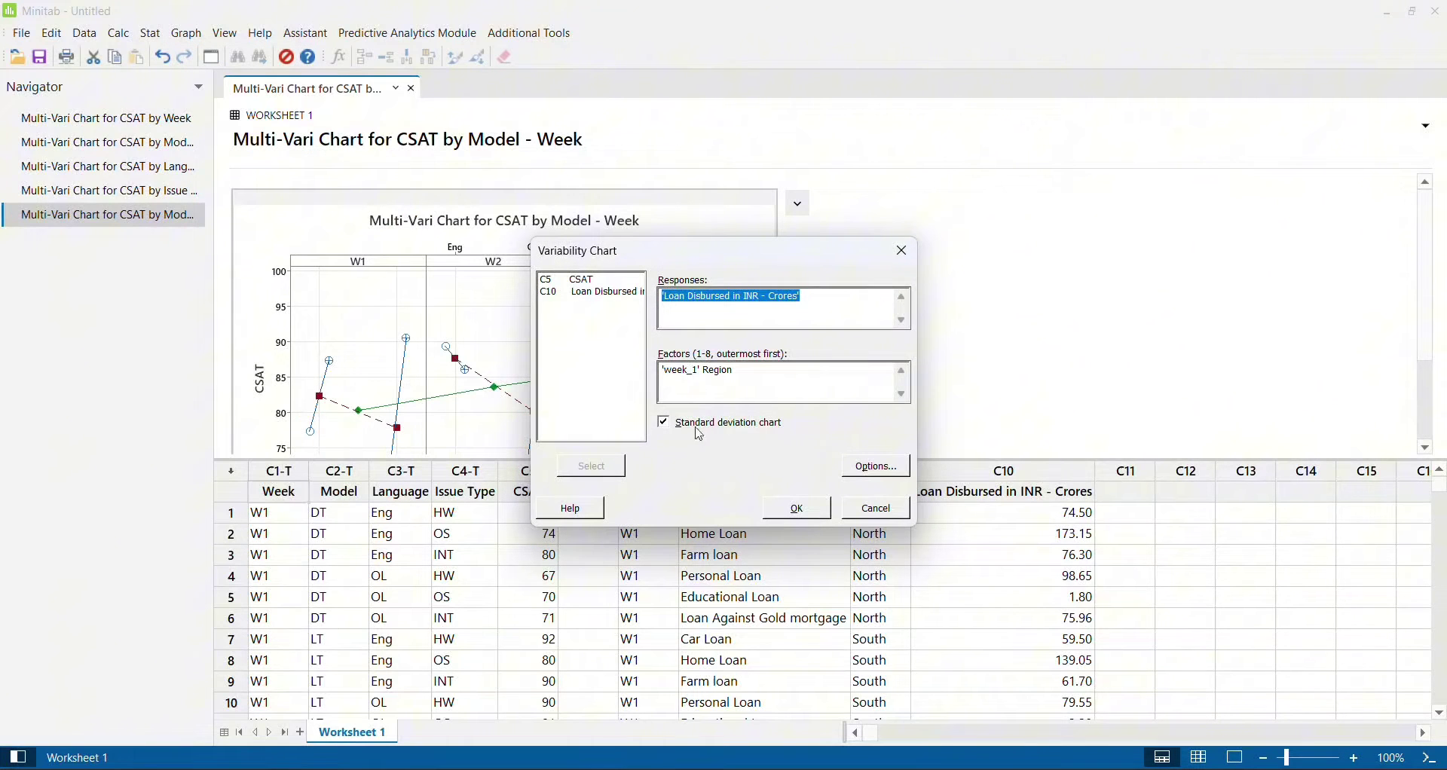
key("Delete")
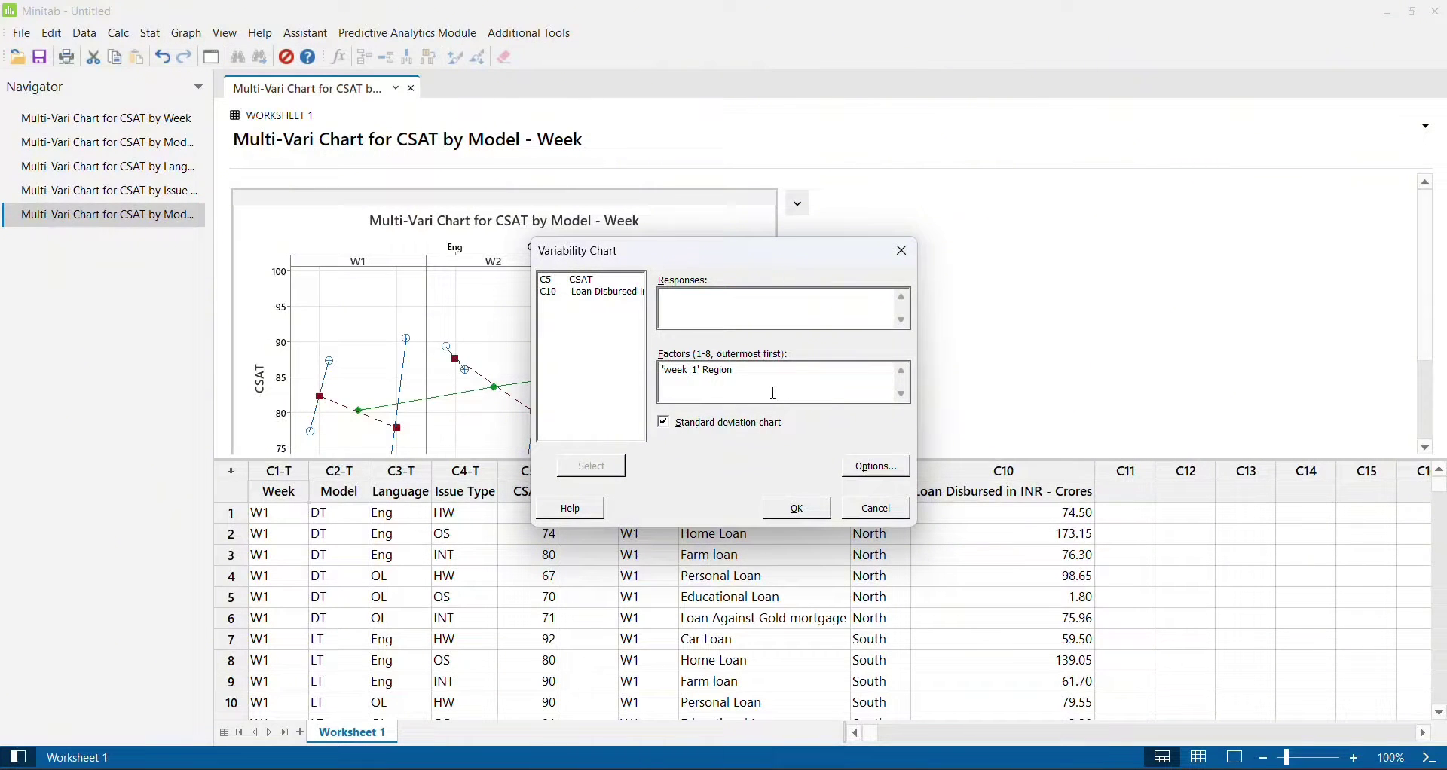
double_click(572, 281)
Replace the existing factors with Week and Model, in that order, and create the variability chart.
left_click(763, 377)
key("BackSpace")
key("BackSpace")
key("BackSpace")
key("BackSpace")
key("BackSpace")
key("BackSpace")
key("BackSpace")
key("BackSpace")
key("BackSpace")
key("BackSpace")
key("BackSpace")
key("BackSpace")
key("BackSpace")
key("BackSpace")
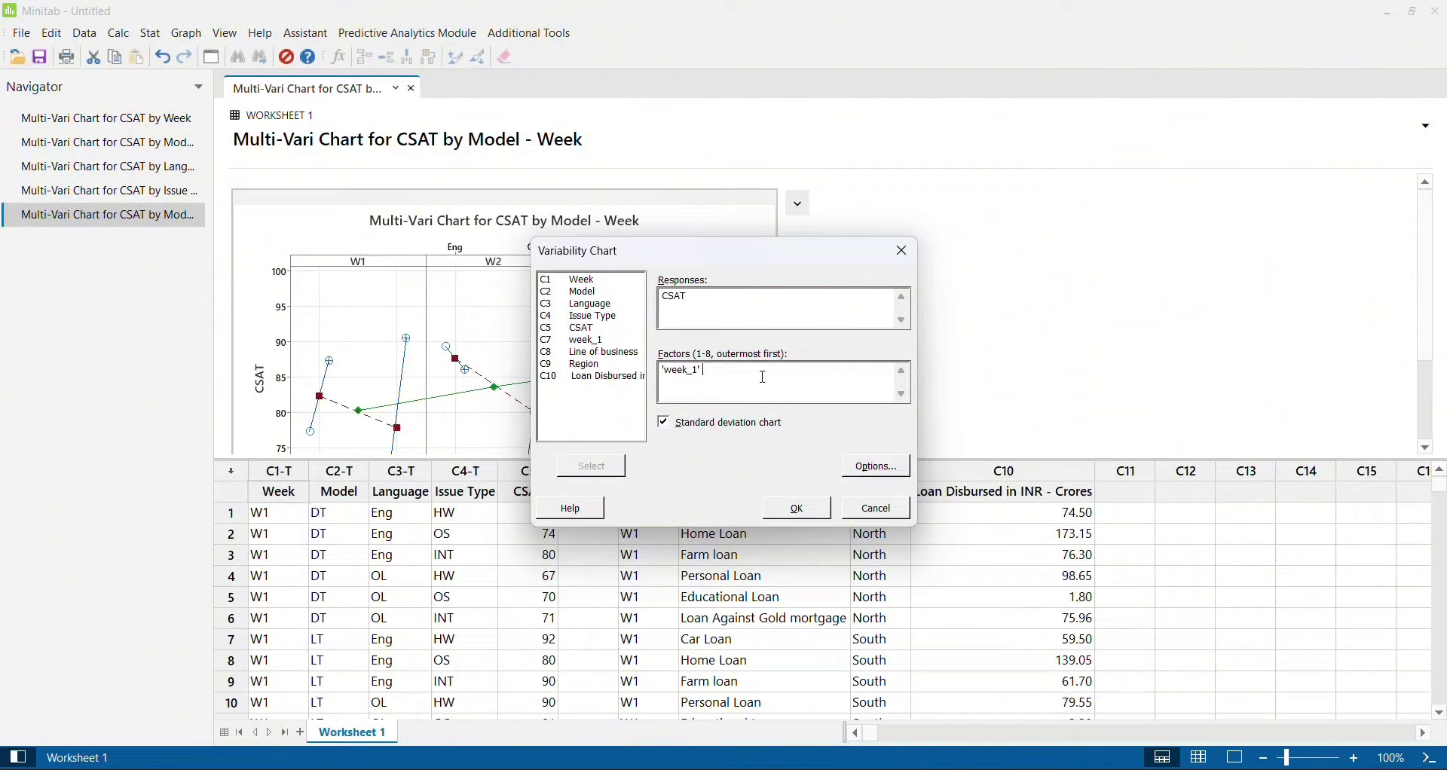
double_click(579, 282)
double_click(578, 296)
left_click(786, 514)
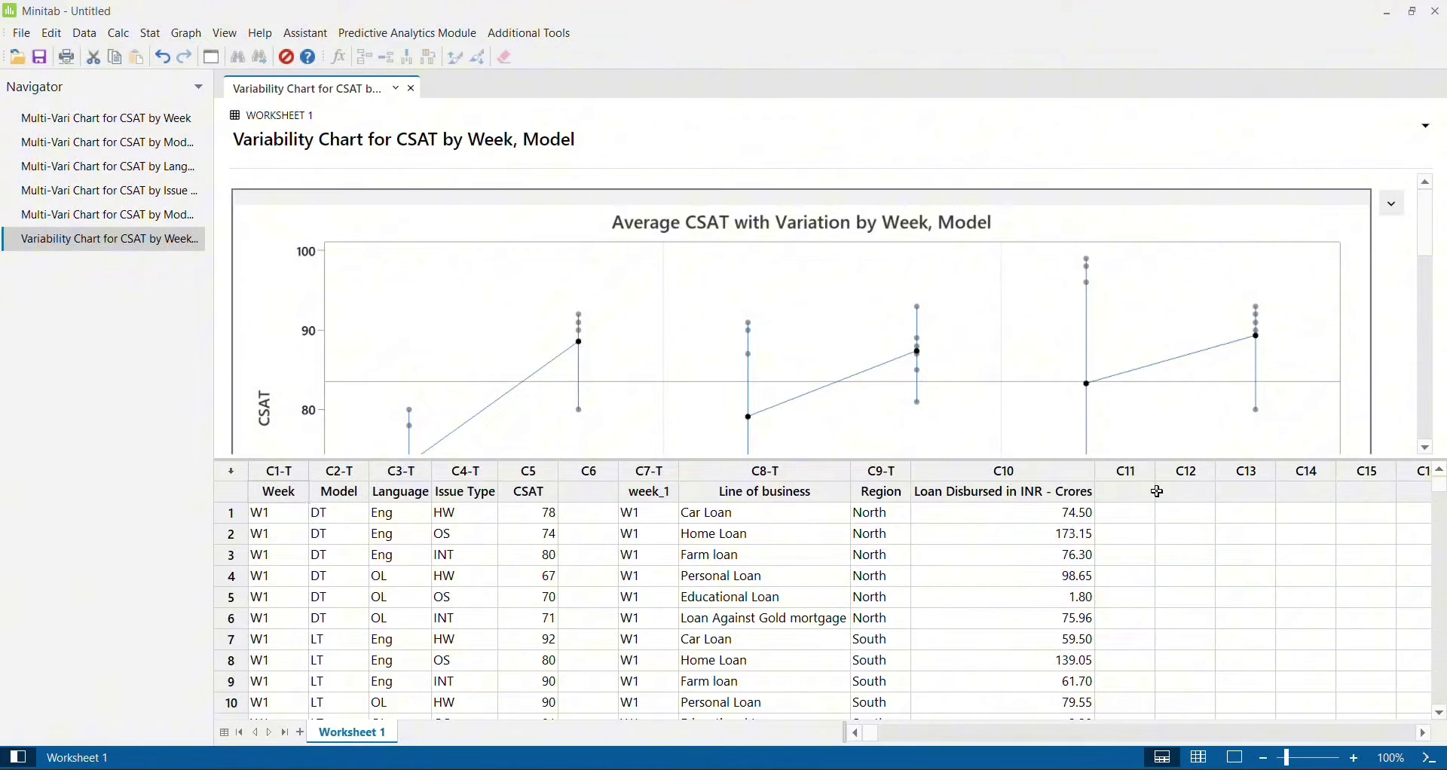
Enlarge the output area above the worksheet and examine the variability chart of CSAT by Week and Model.
left_click_drag(1019, 458, 997, 591)
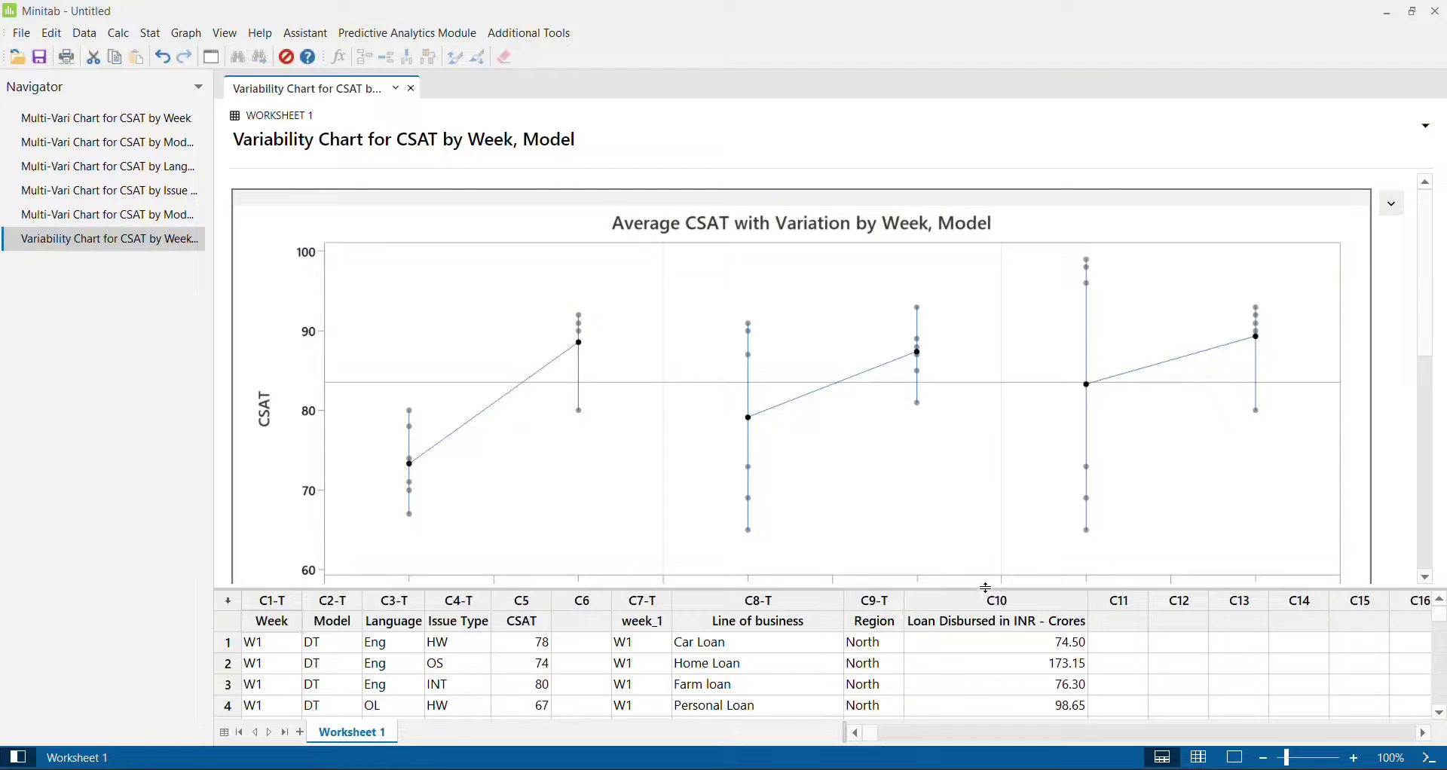
left_click_drag(987, 588, 985, 673)
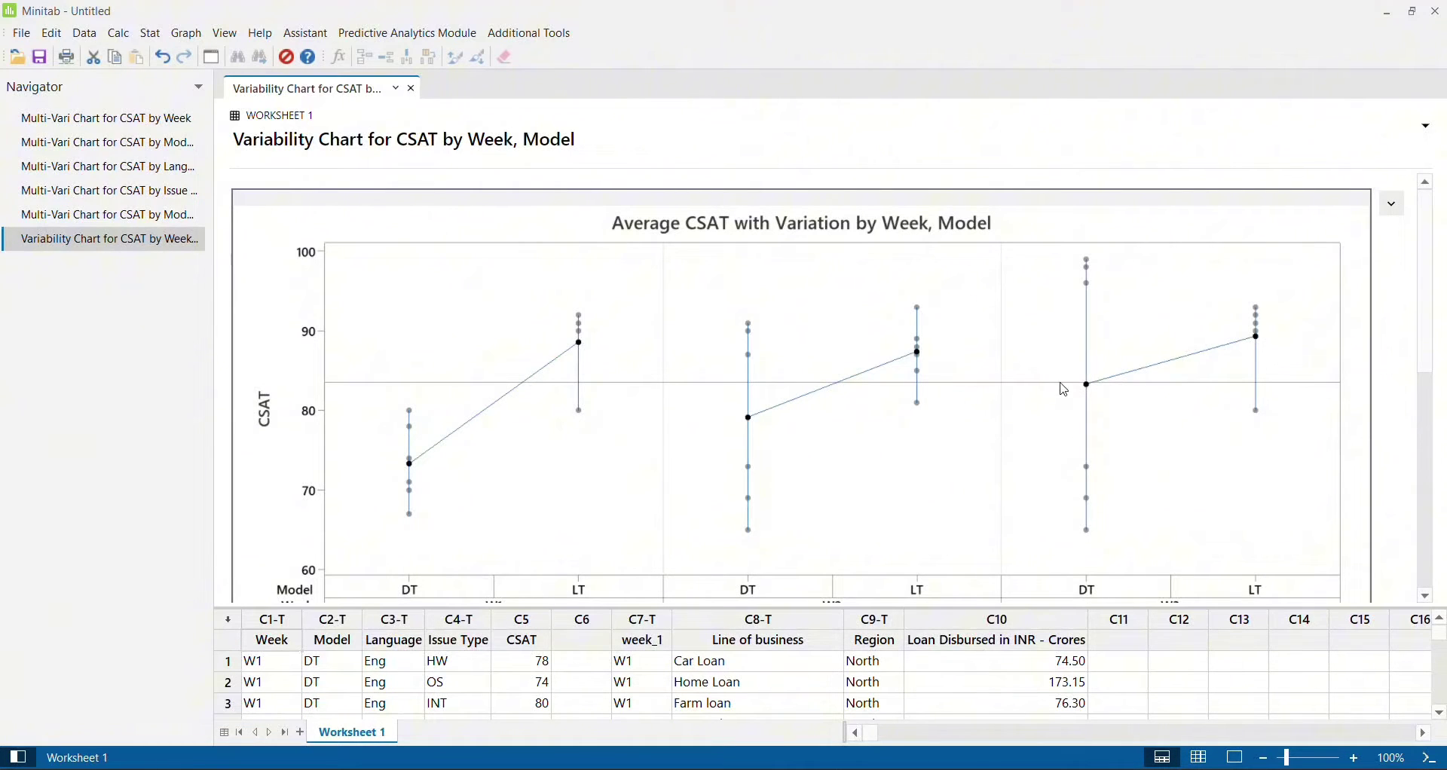
scroll(1065, 389, "down", 1)
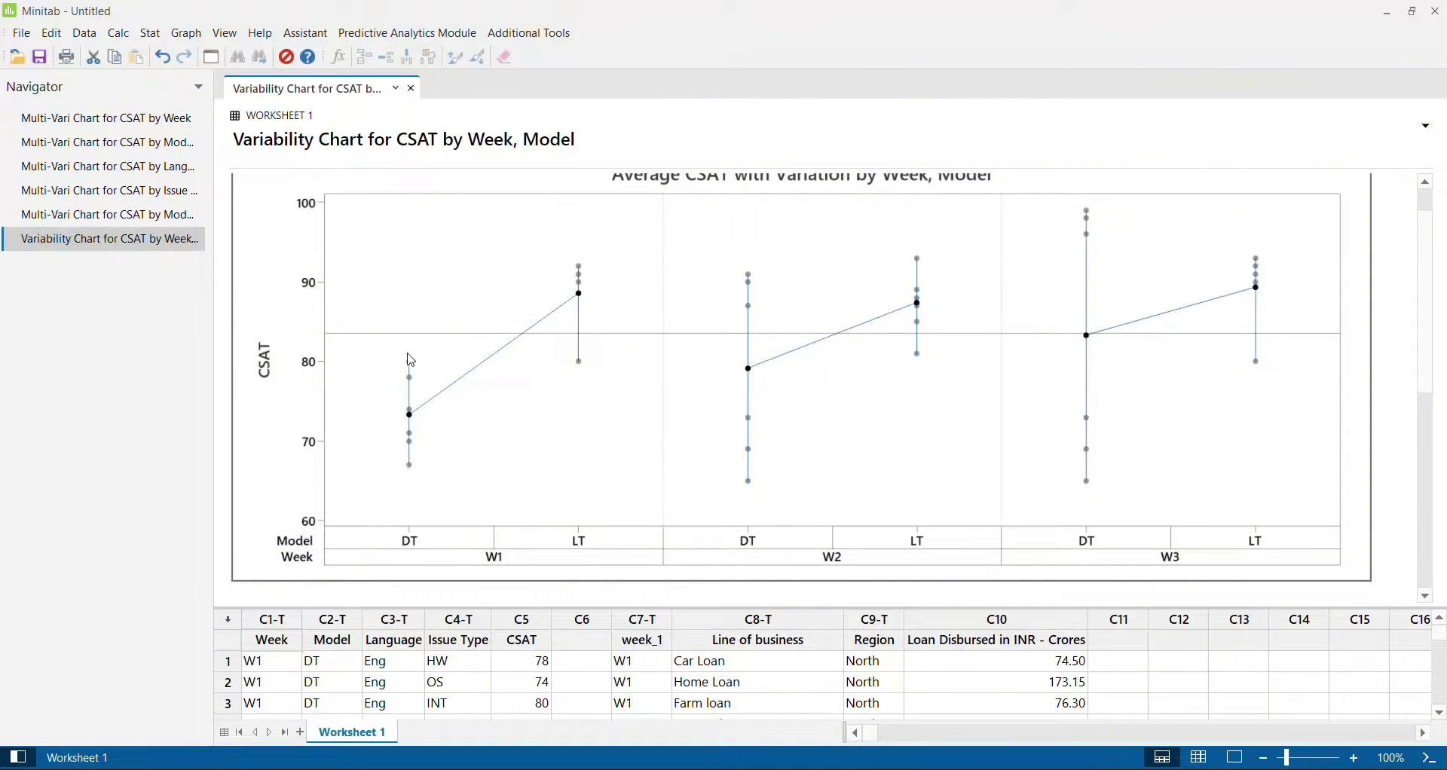
mouse_move(412, 369)
Compare the multi-vari chart of CSAT by Model and Week with the Week, Model variability chart.
double_click(125, 148)
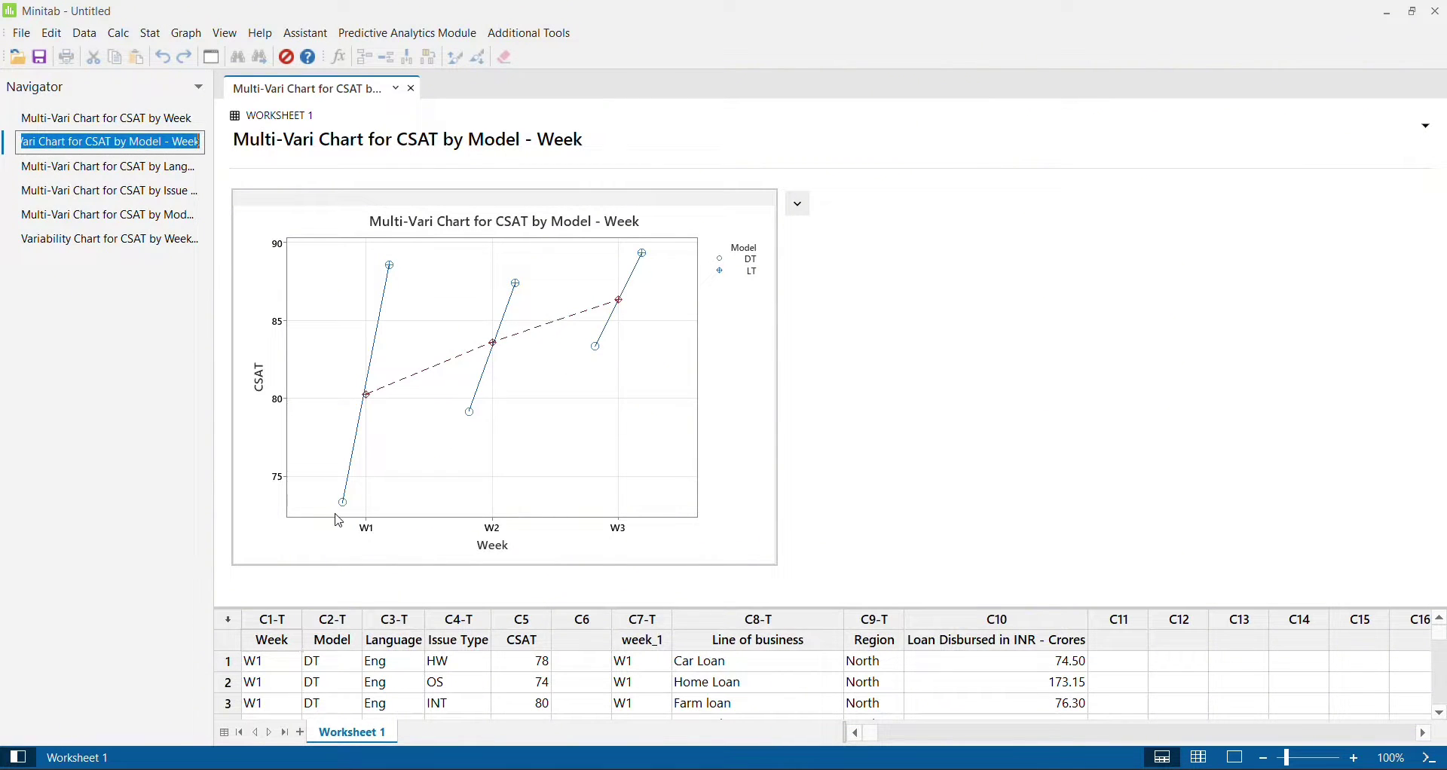
left_click(81, 240)
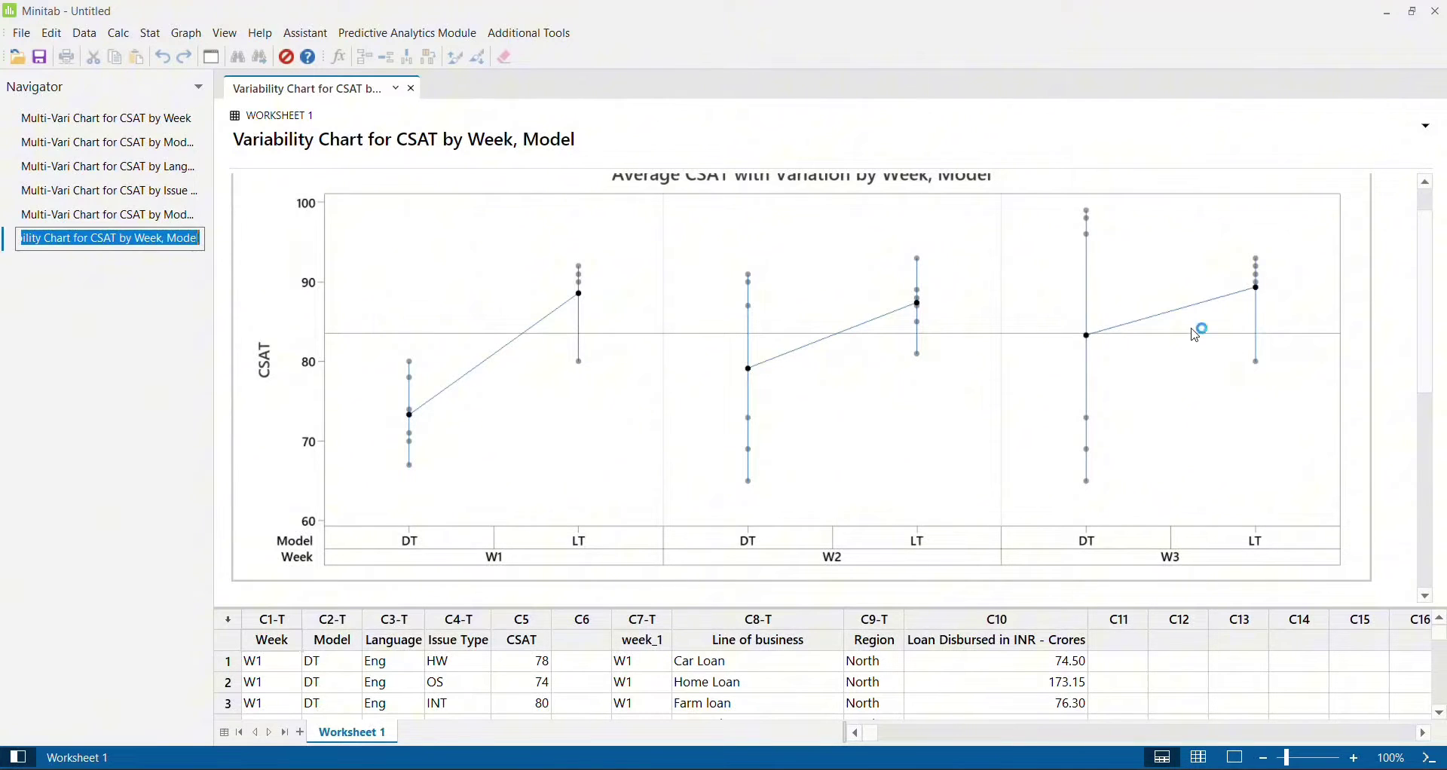
mouse_move(583, 298)
mouse_move(1257, 272)
key("Return")
Create a variability chart of CSAT with Language replacing Model after Week, with the standard deviation chart turned off.
key("ctrl+e")
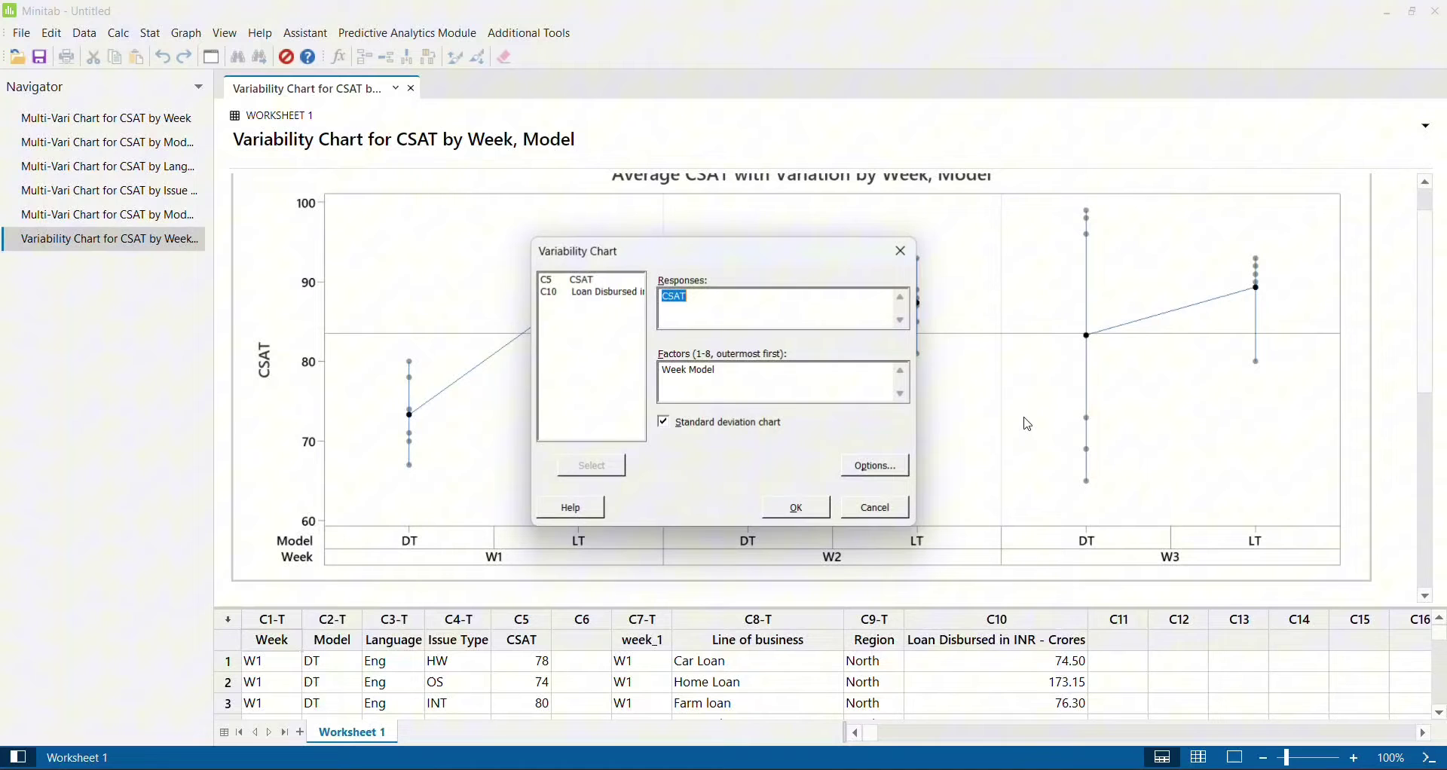
left_click(722, 371)
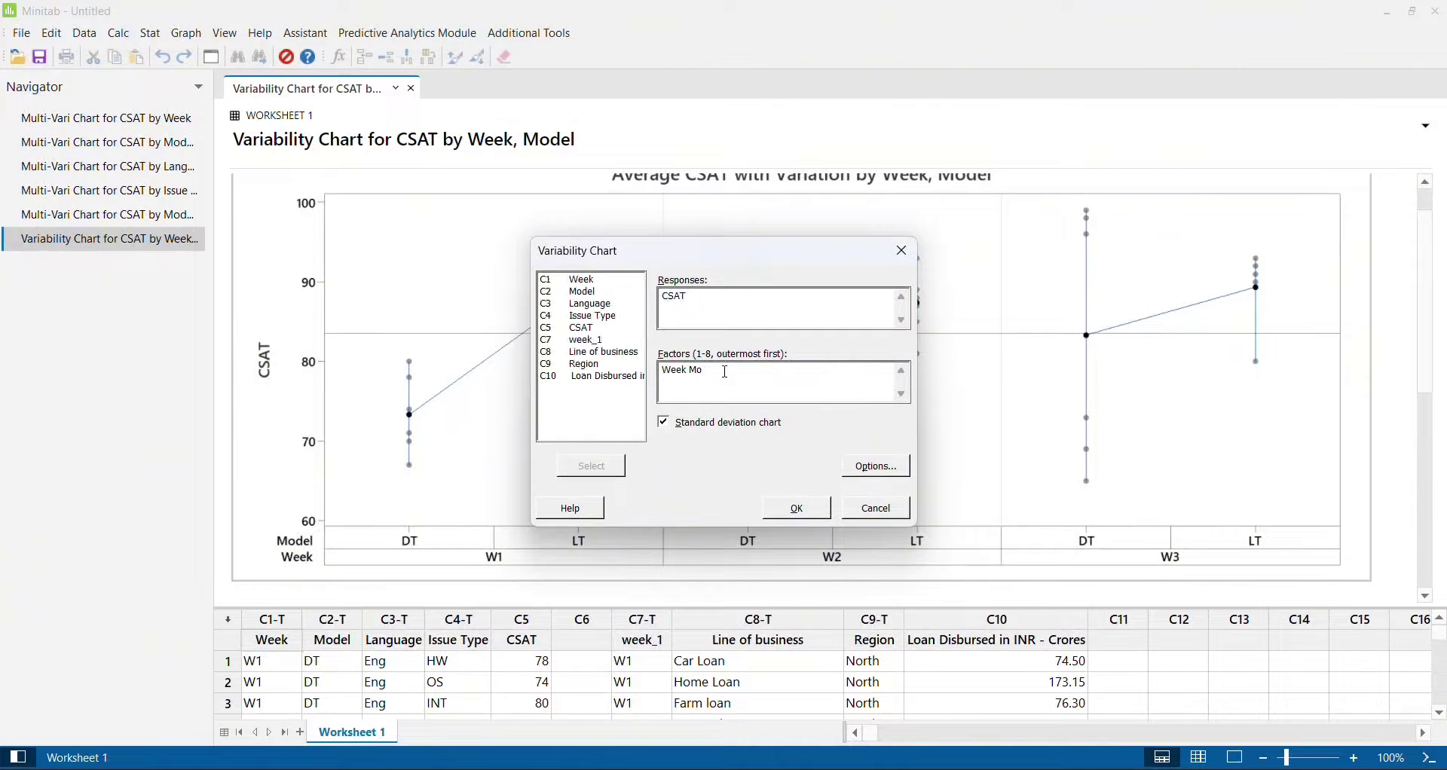
double_click(589, 306)
left_click(668, 426)
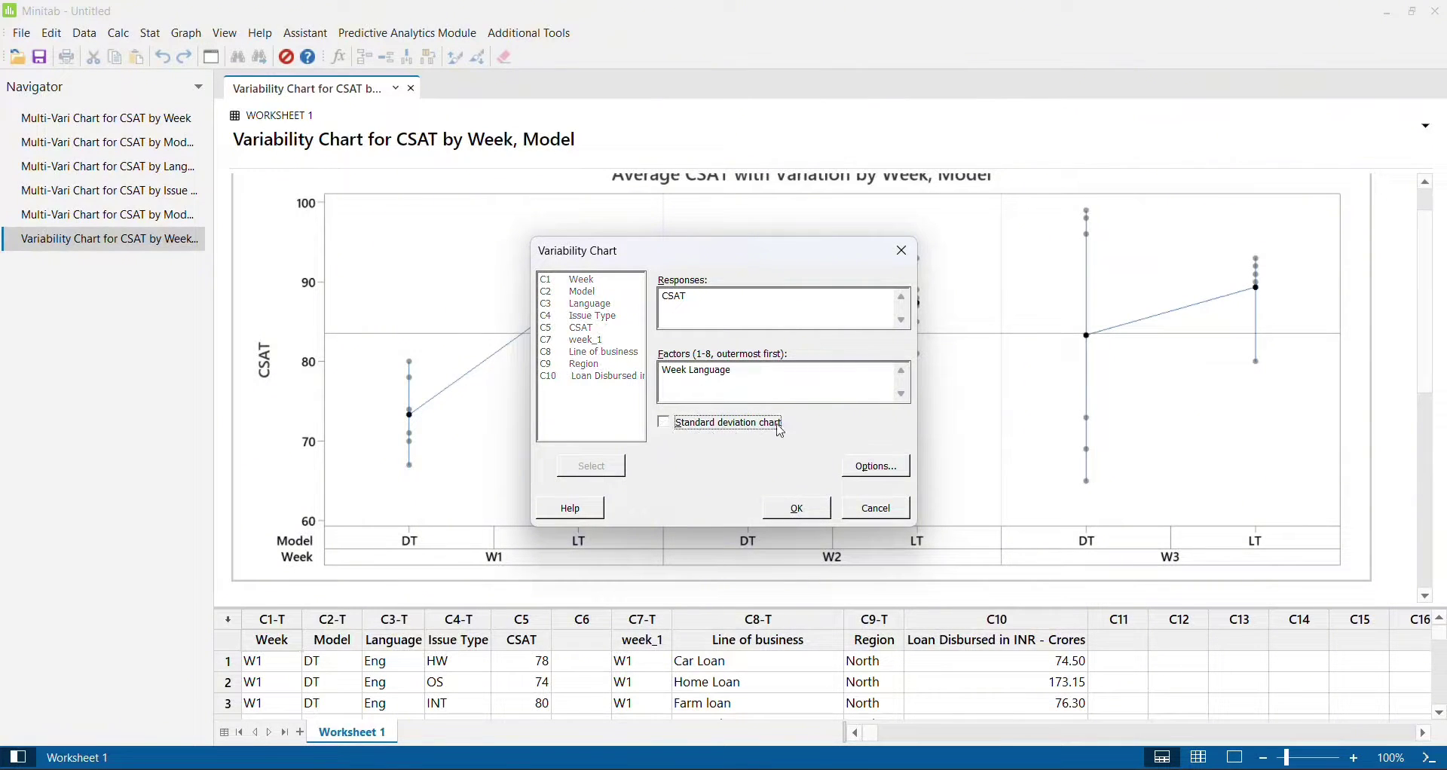
left_click(808, 513)
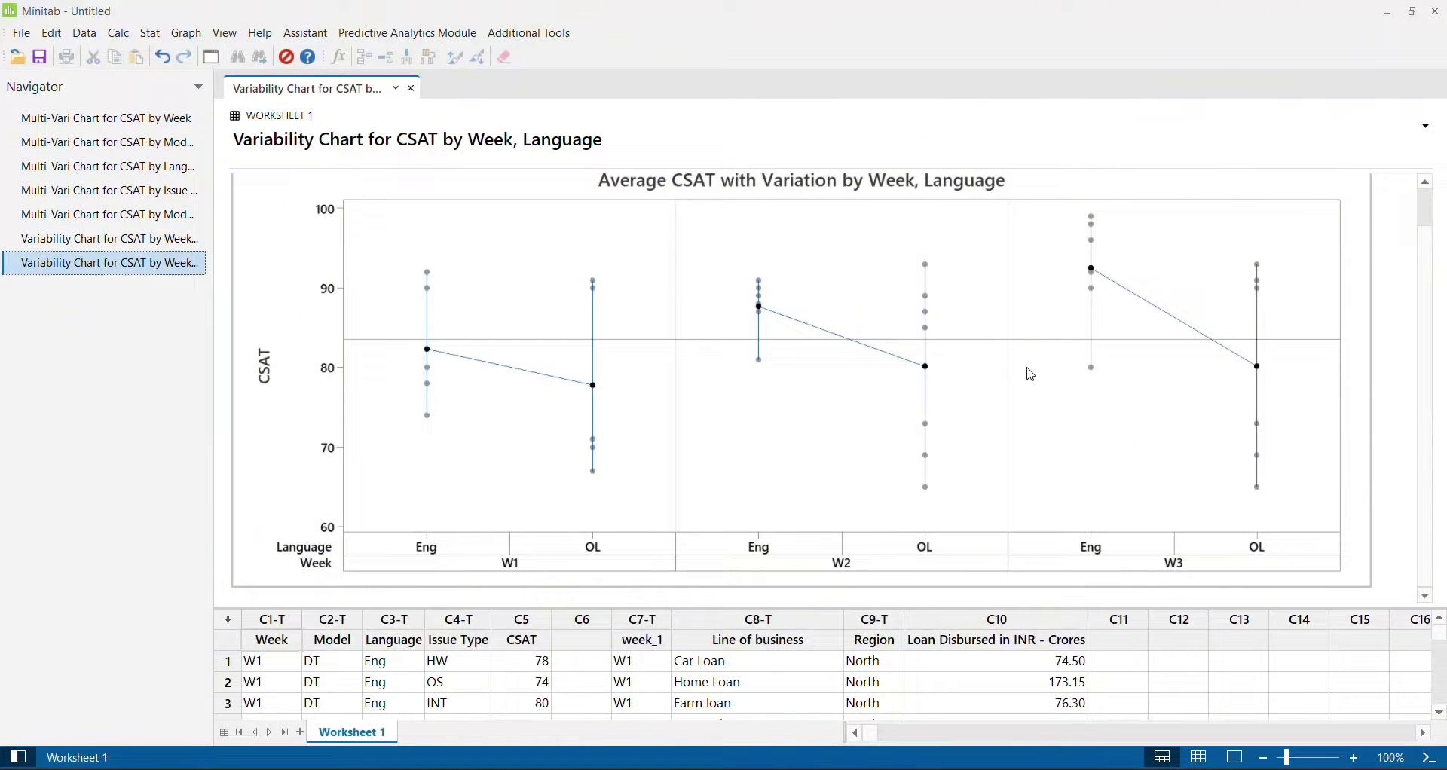
Create a variability chart of CSAT with Model added as third factor after Week and Language, and examine it.
key("ctrl+e")
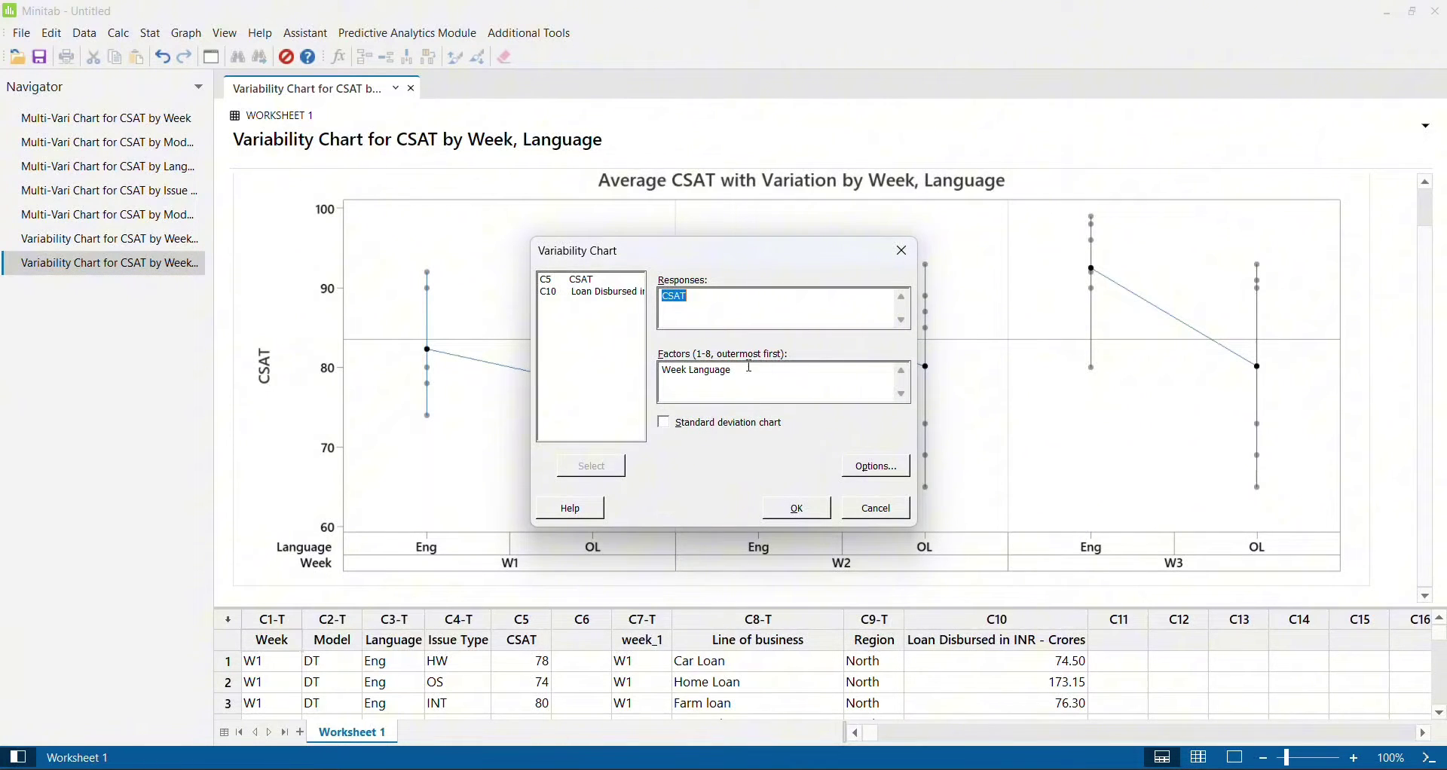
left_click(733, 375)
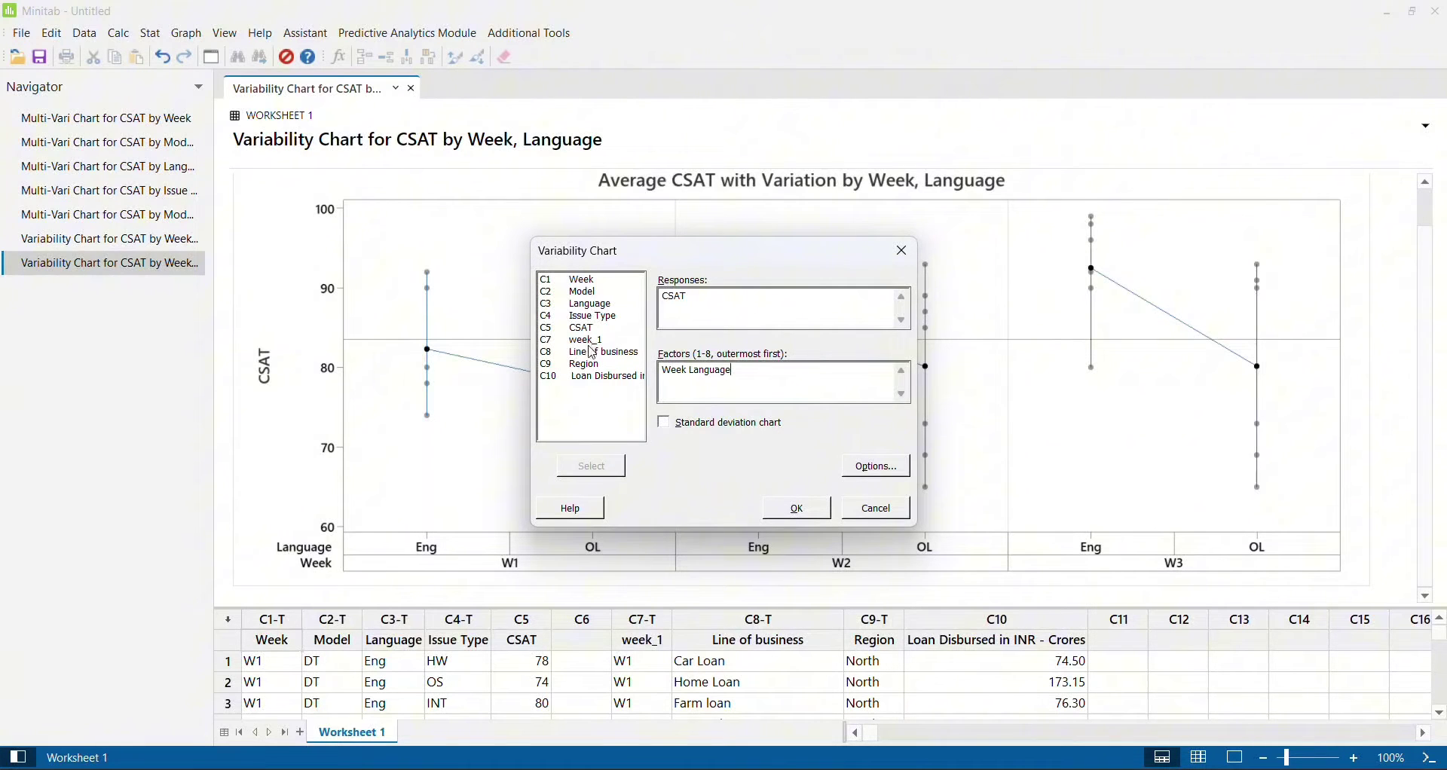
double_click(584, 294)
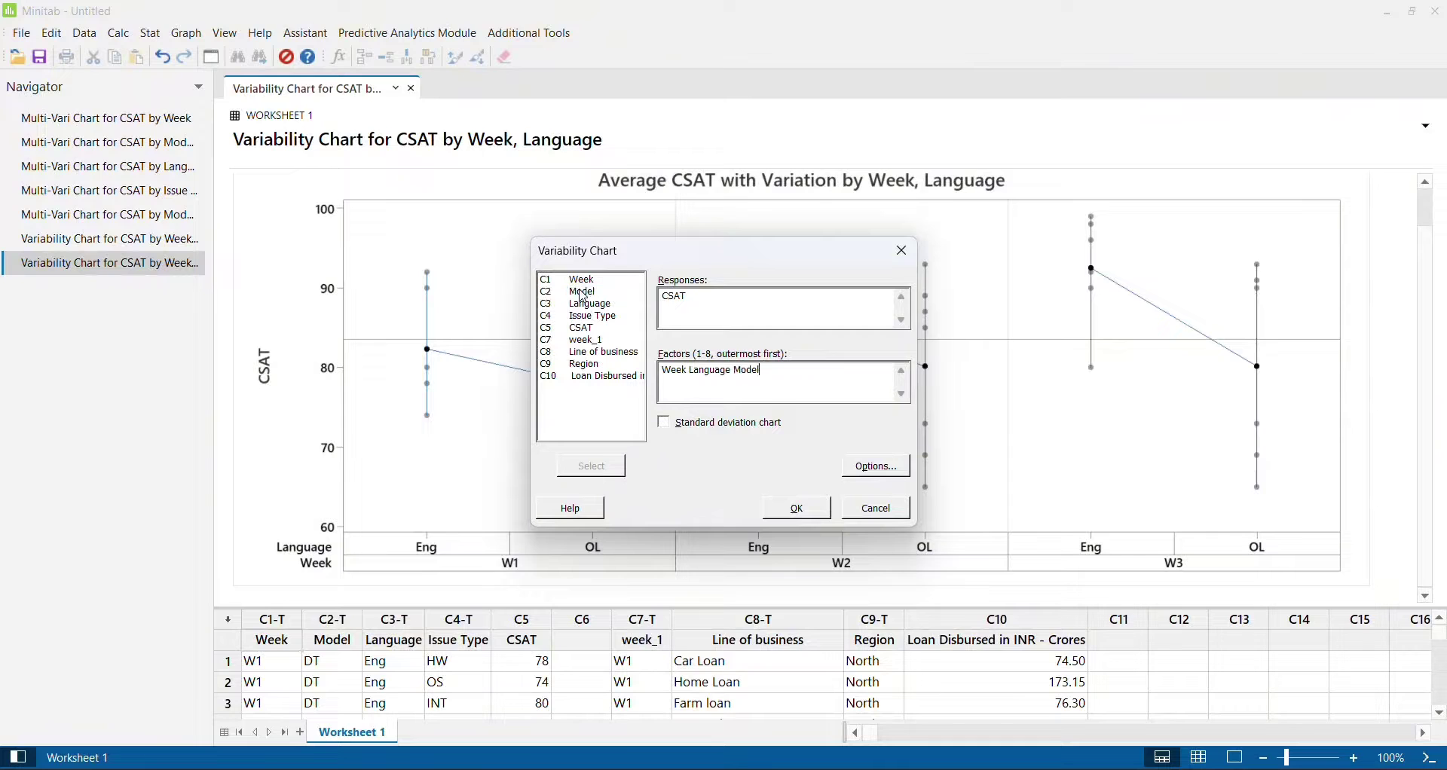
left_click(797, 509)
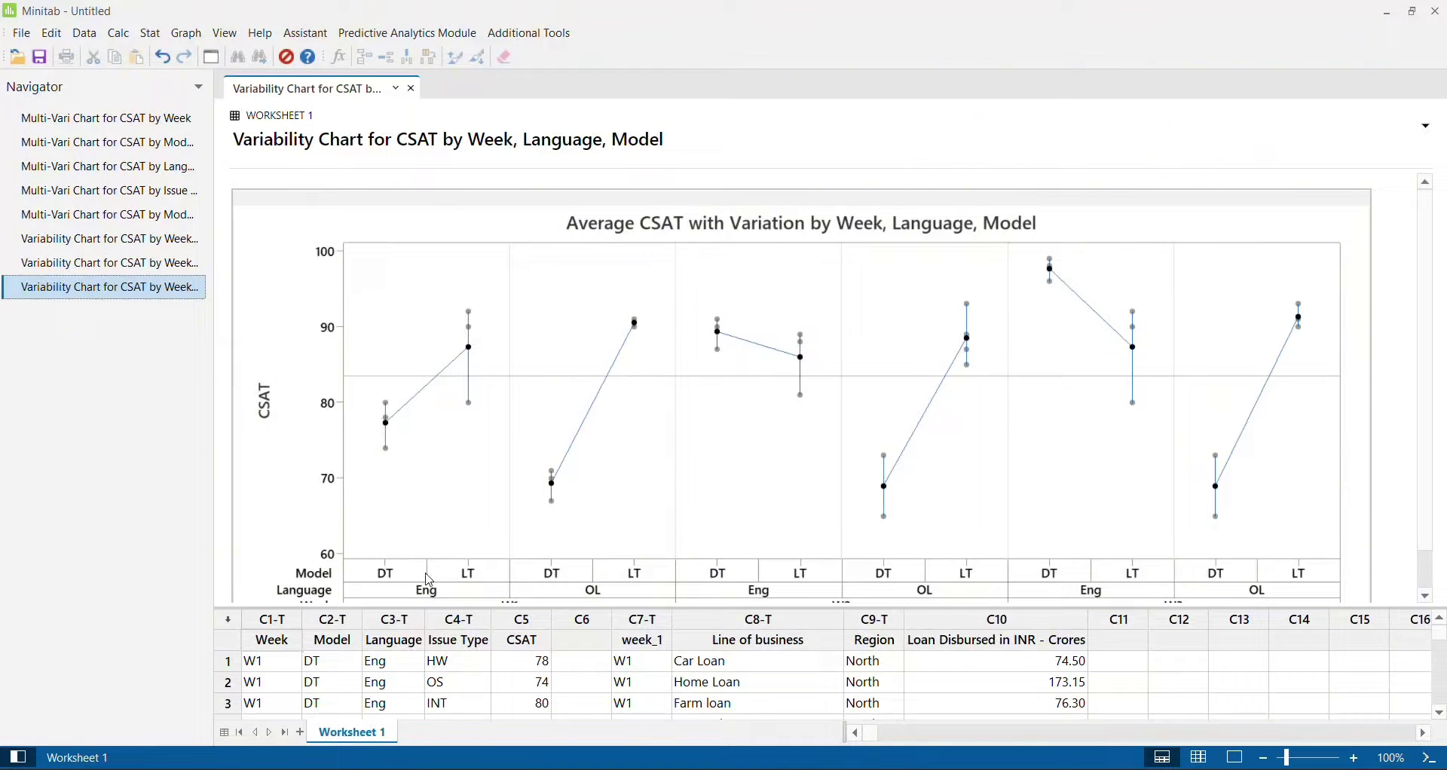
scroll(430, 580, "down", 1)
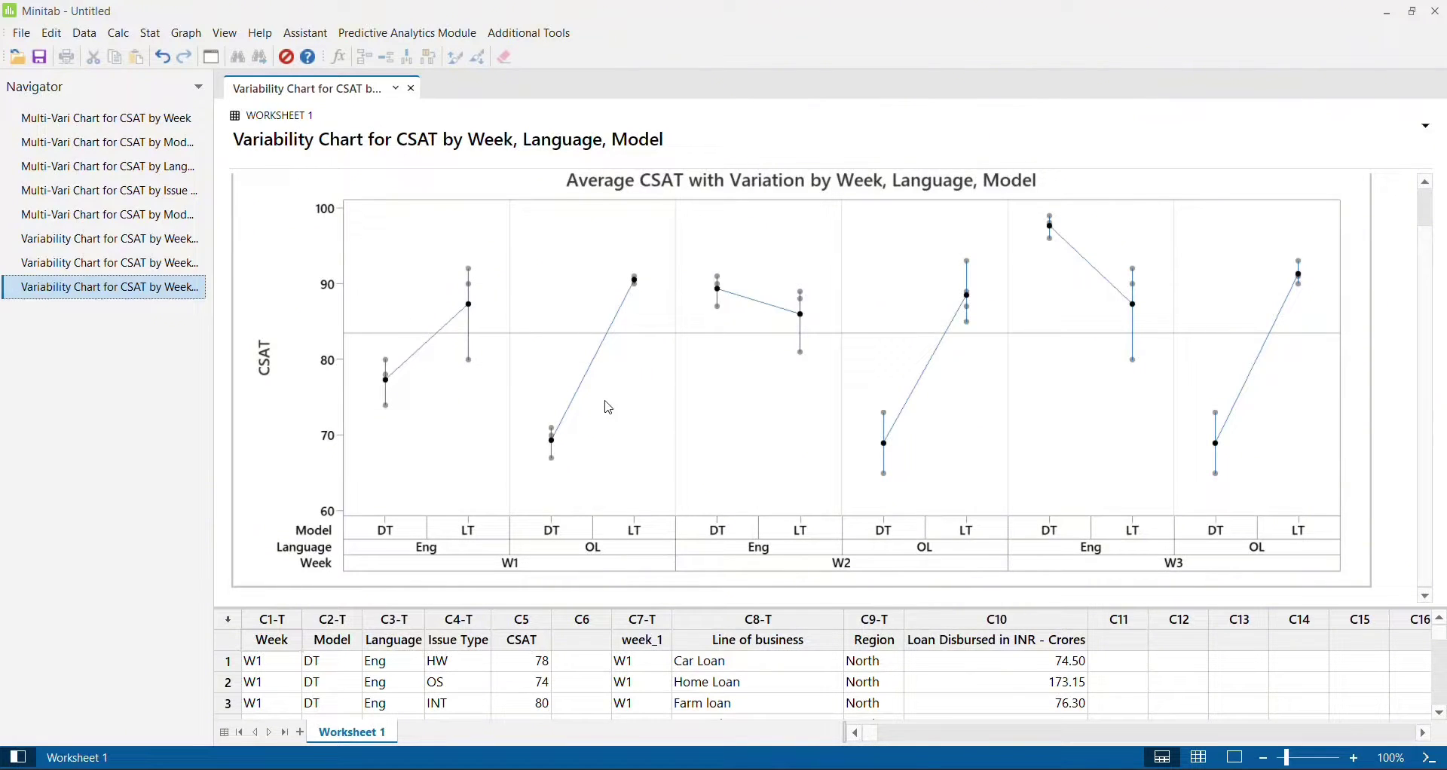
Create the Week, Language, Model variability chart of CSAT again with the standard deviation chart turned on.
key("ctrl+e")
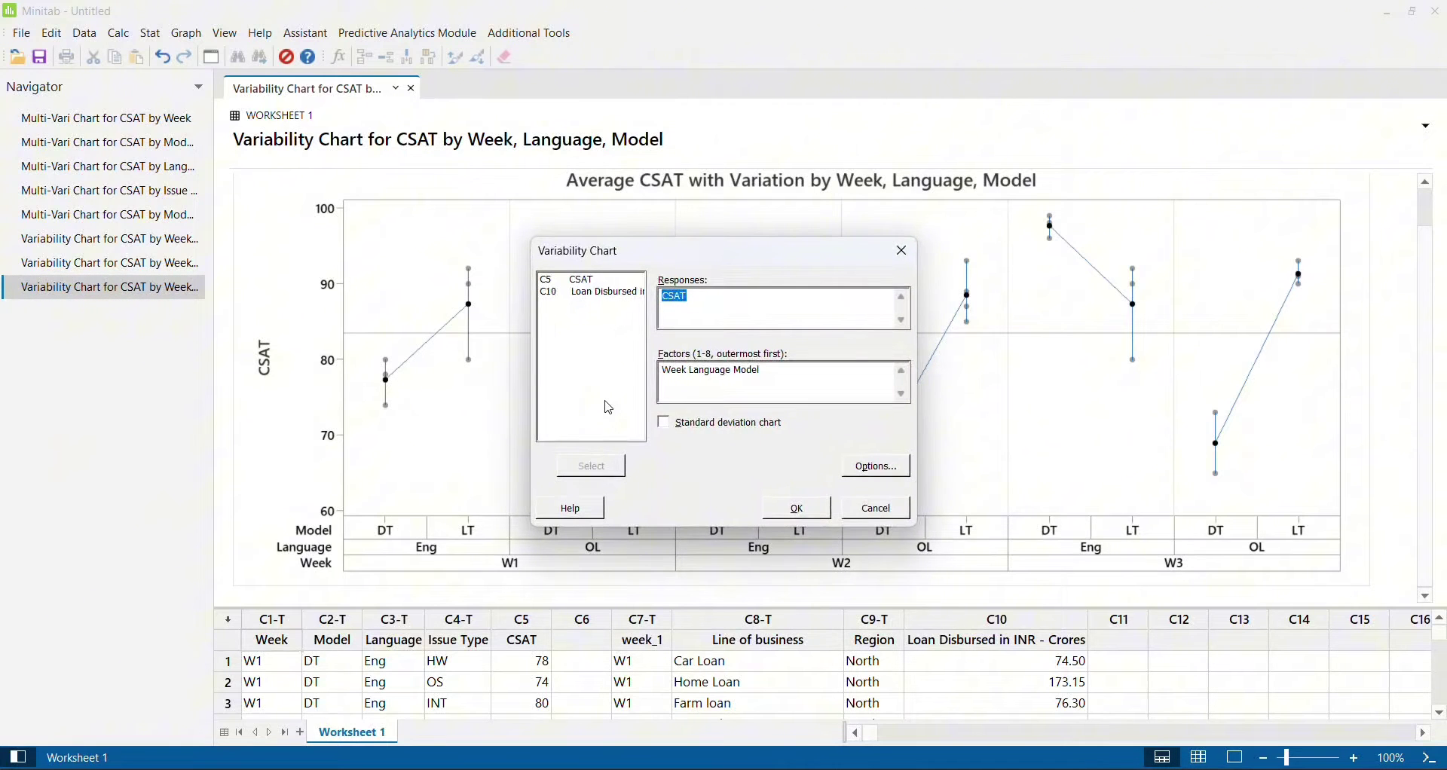
left_click(673, 431)
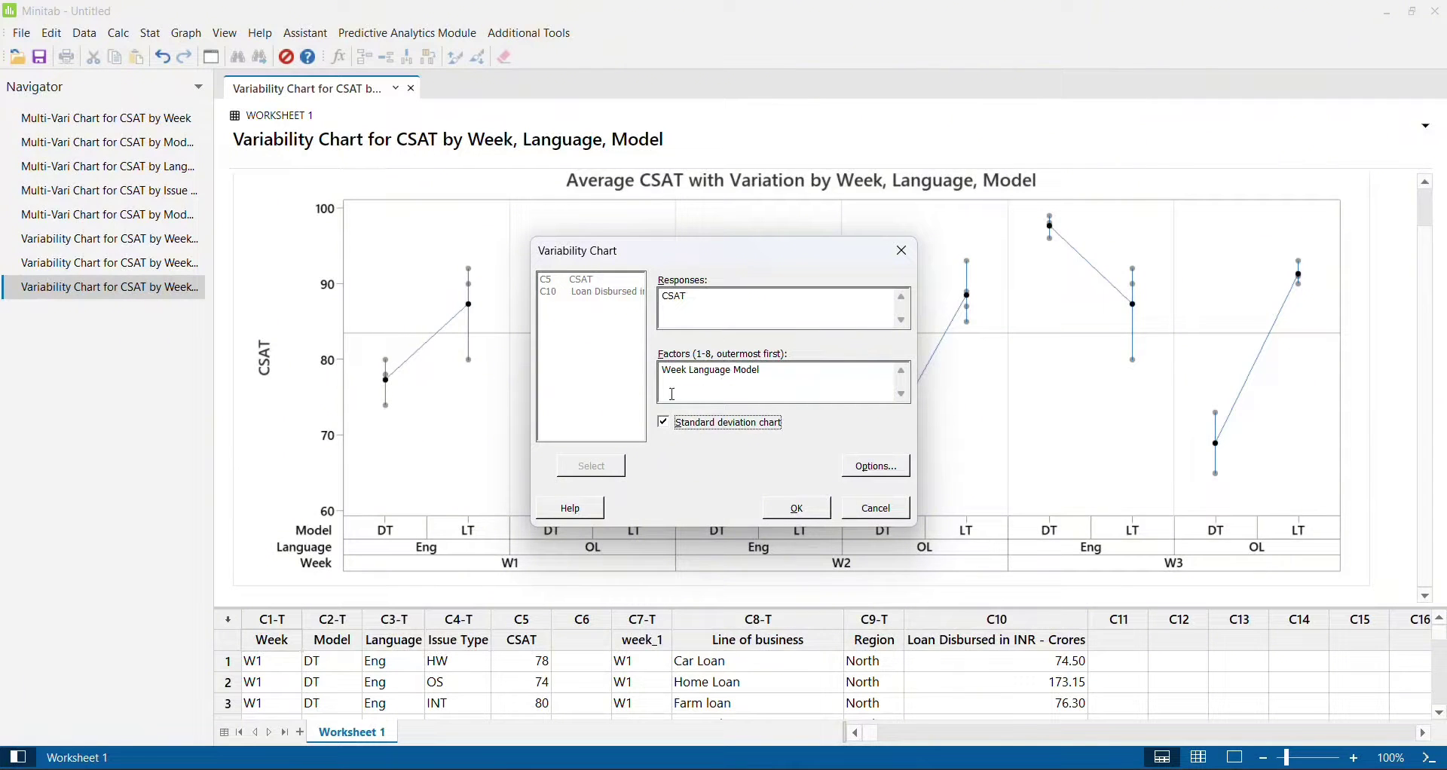
left_click(805, 509)
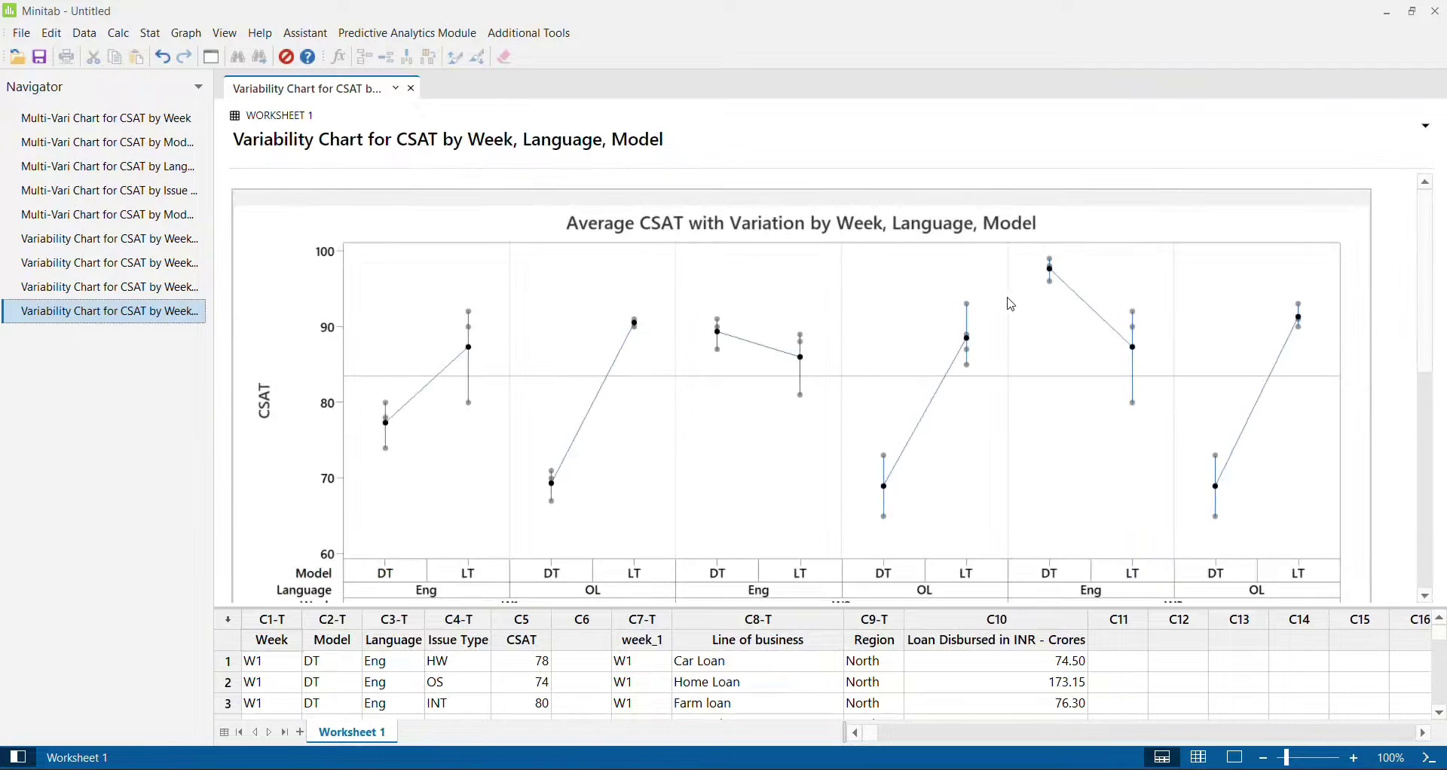
Compare the average chart with the standard deviation chart of CSAT by Week, Language and Model, group by group.
scroll(1012, 437, "down", 5)
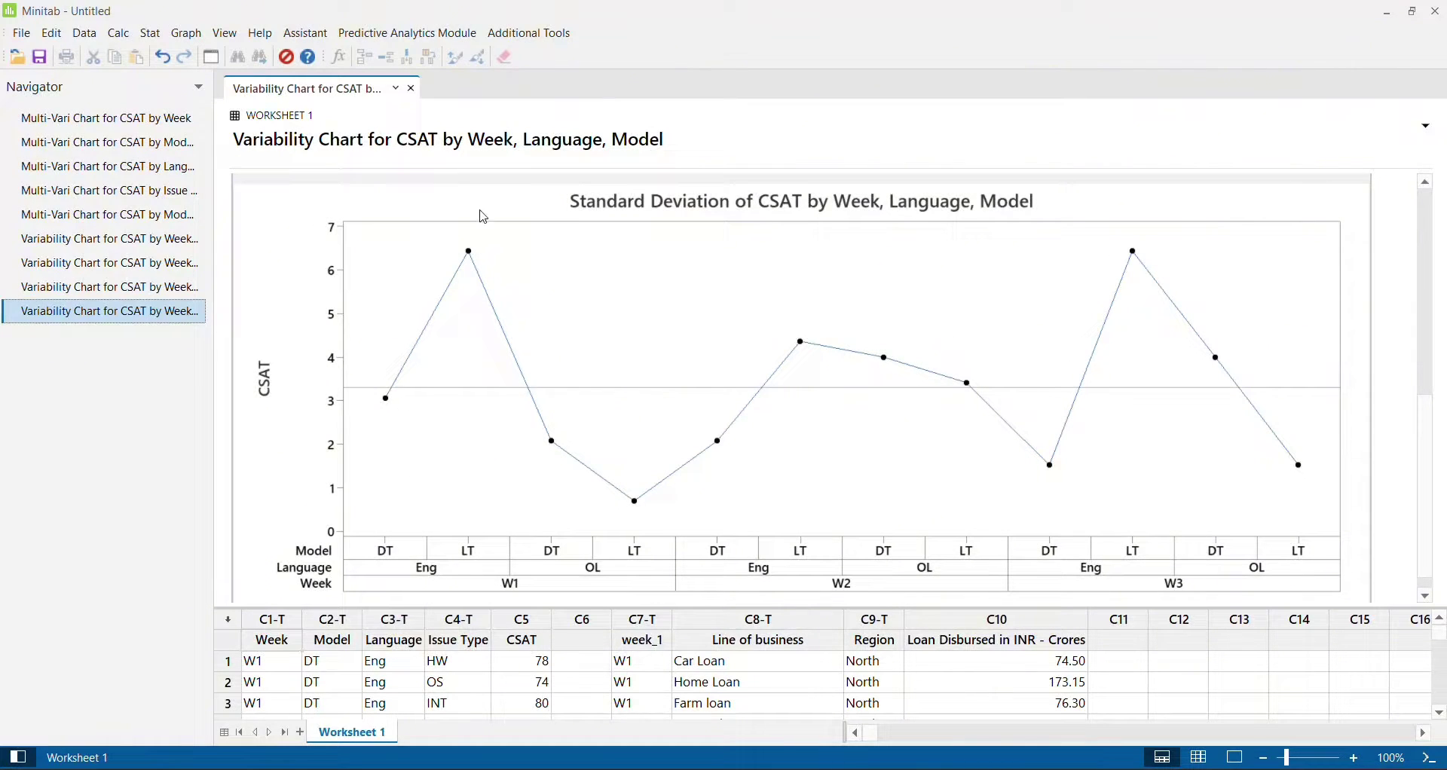
scroll(495, 265, "up", 3)
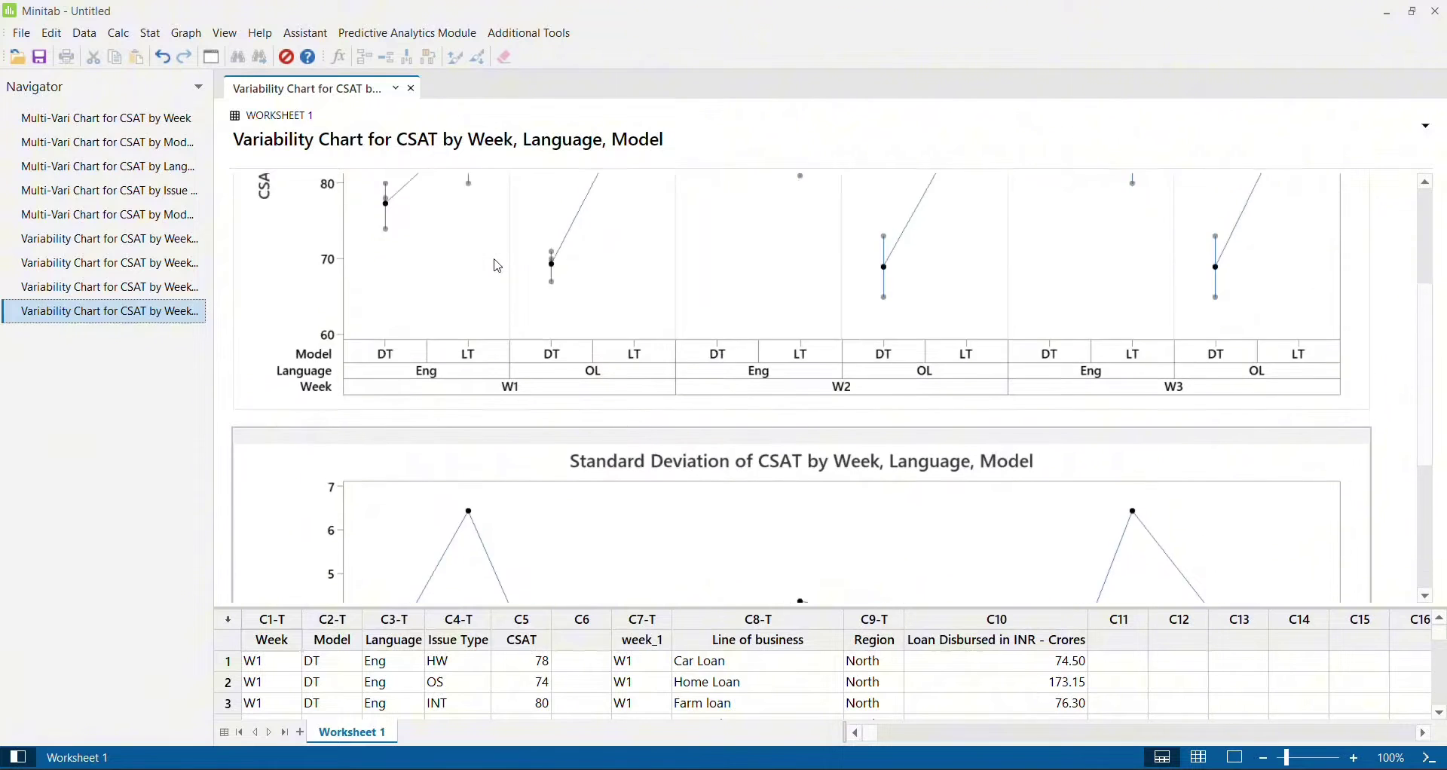
scroll(497, 267, "up", 3)
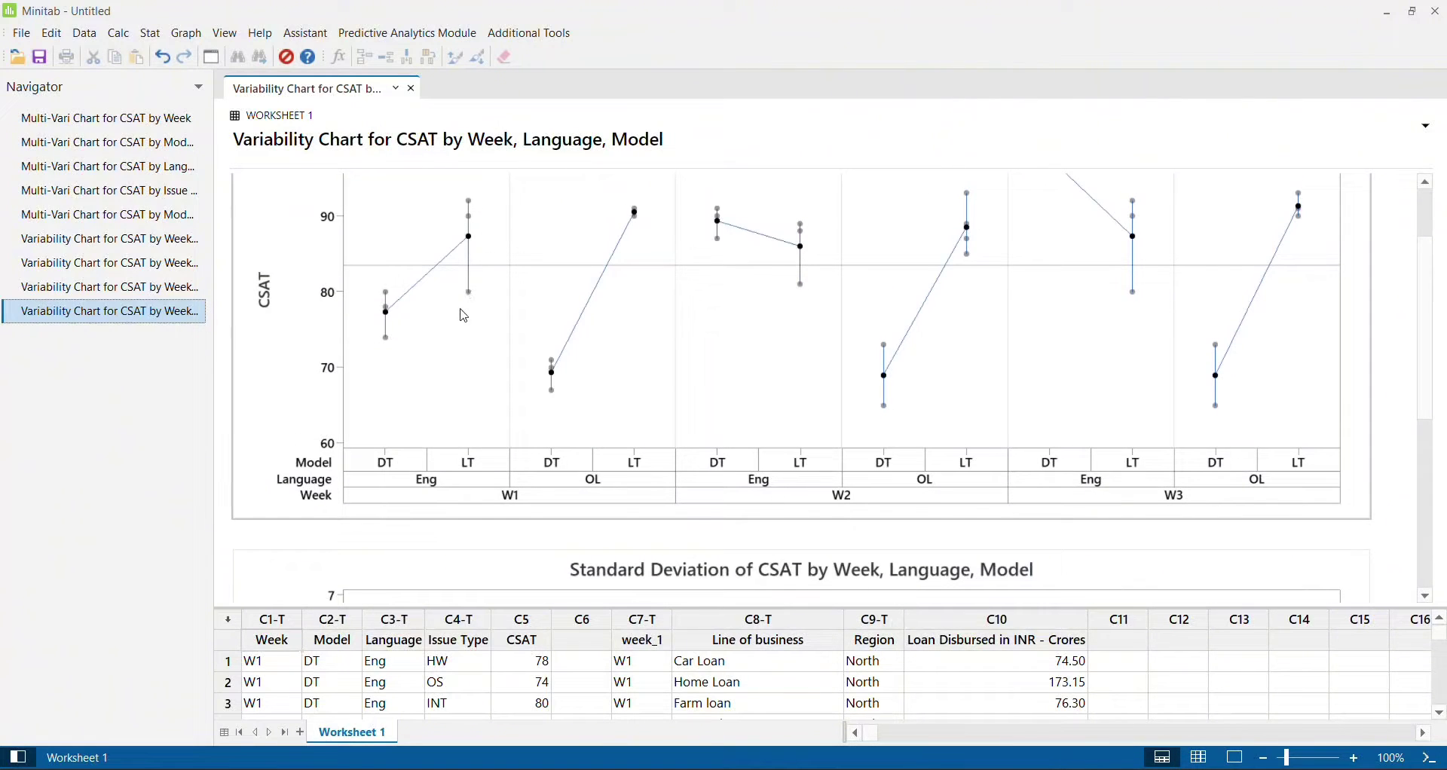
scroll(481, 364, "down", 6)
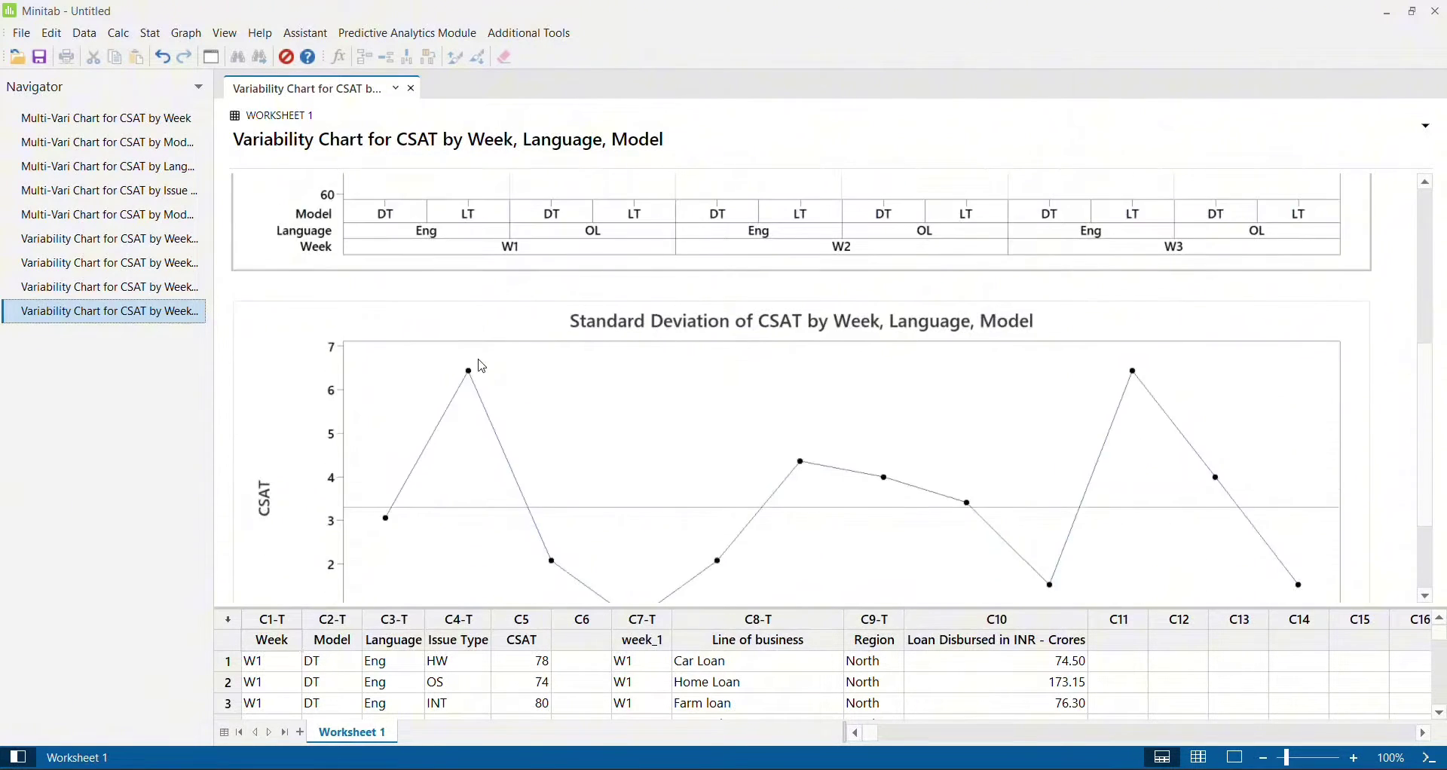
scroll(482, 367, "down", 3)
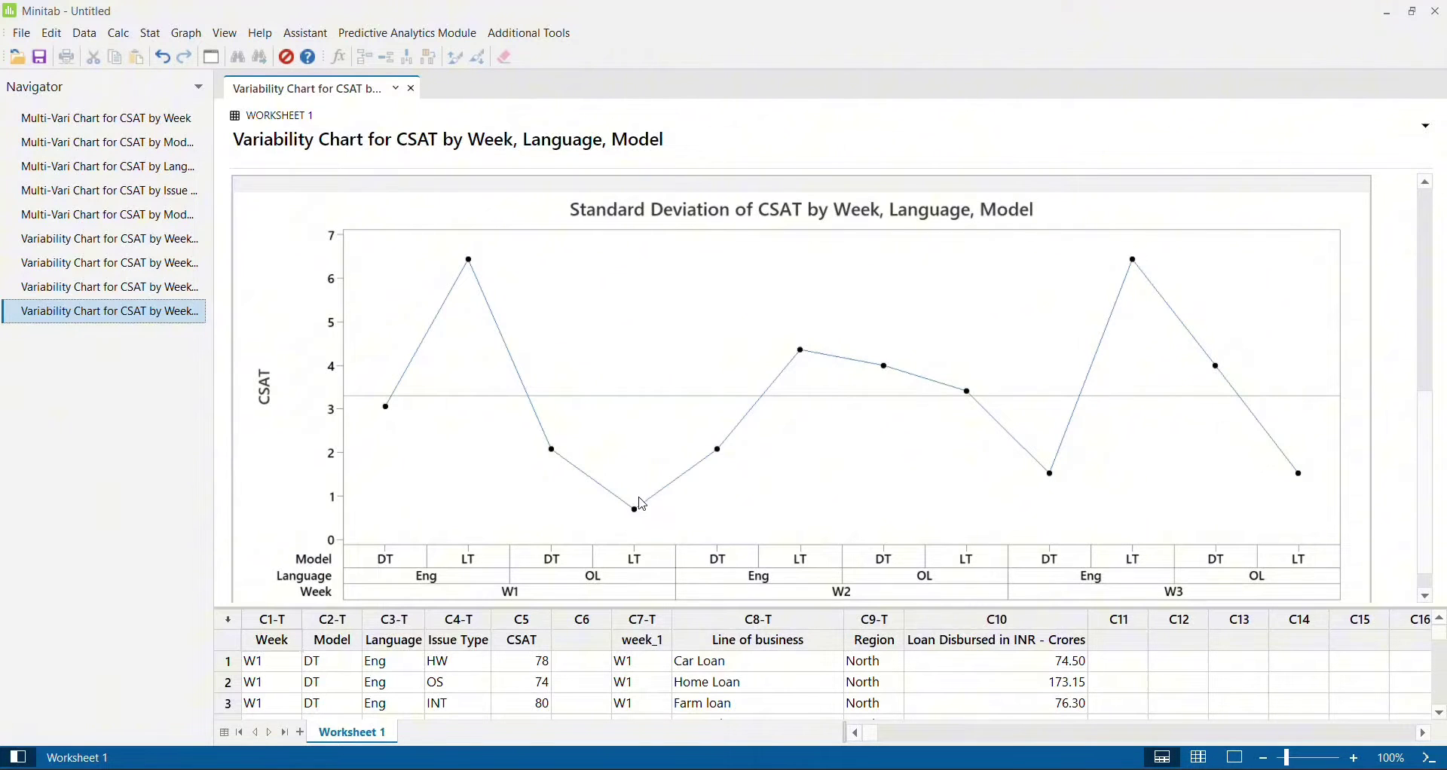
scroll(637, 512, "up", 9)
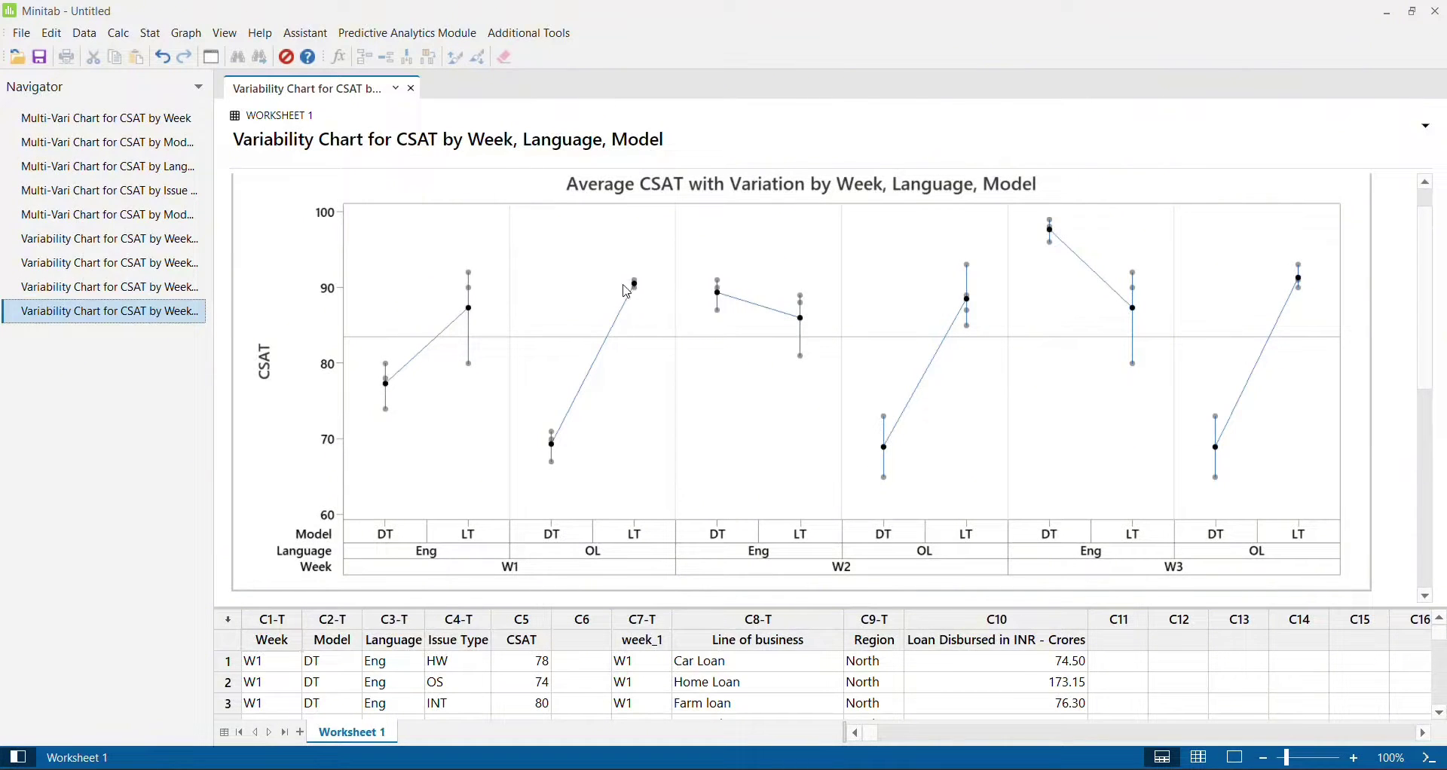
scroll(701, 398, "down", 5)
scroll(703, 400, "down", 3)
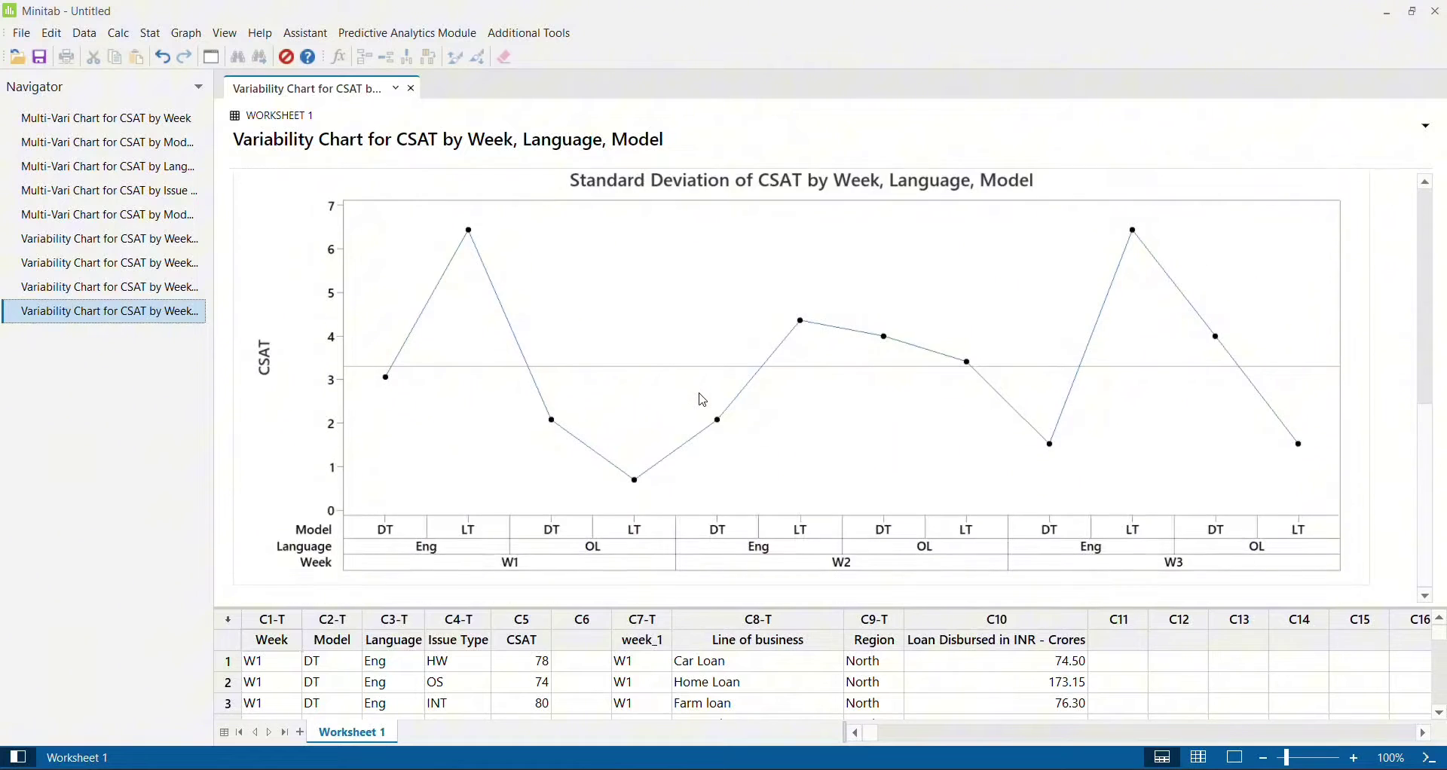
scroll(703, 400, "up", 12)
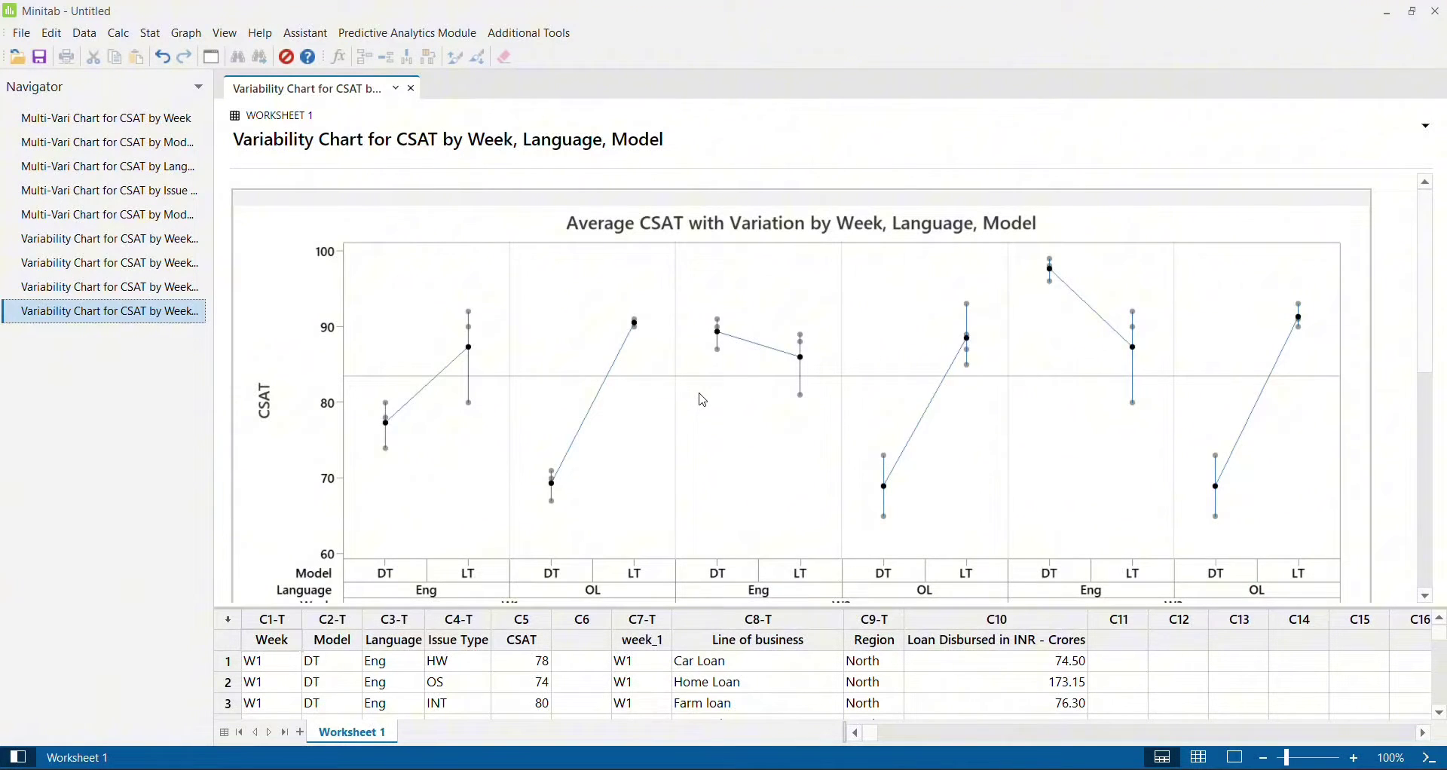
scroll(703, 400, "down", 14)
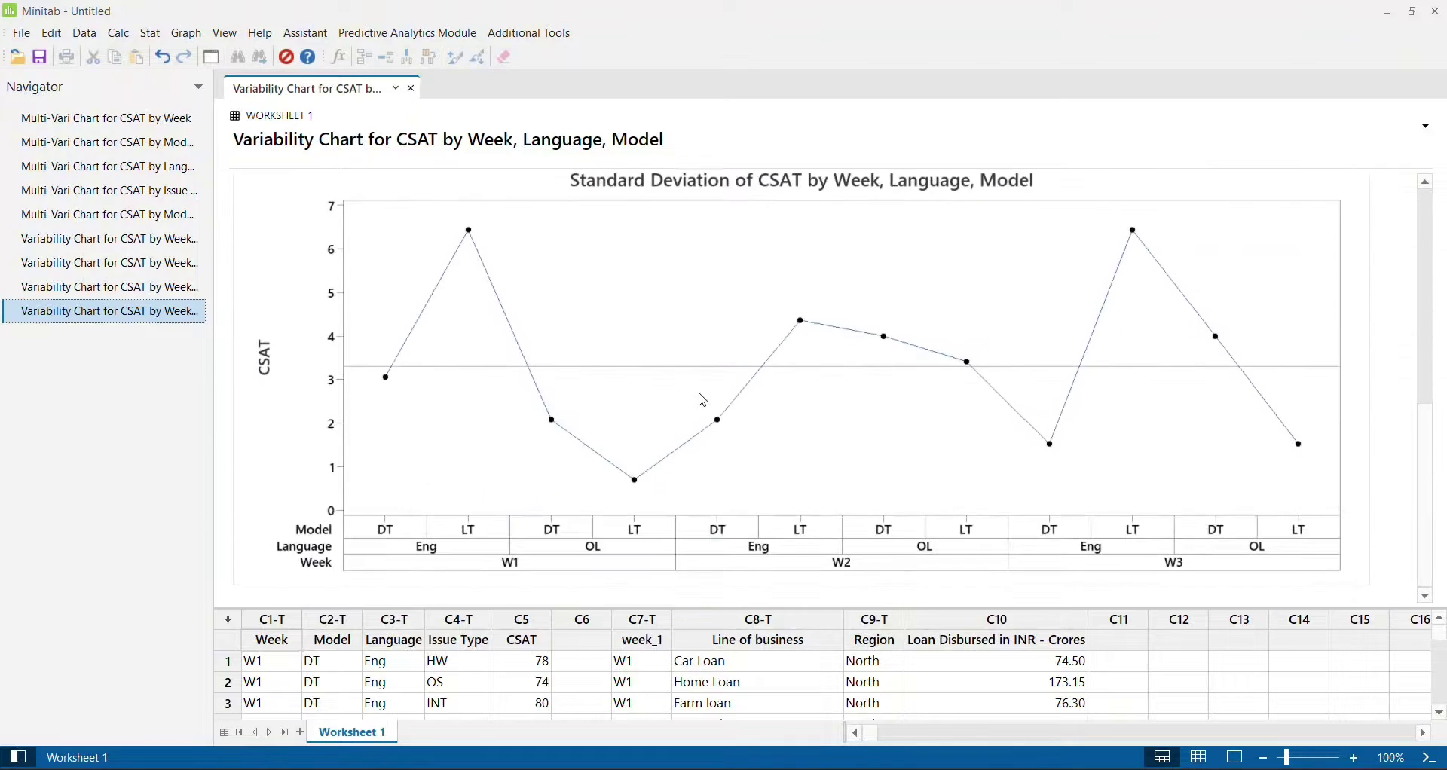
scroll(704, 400, "up", 12)
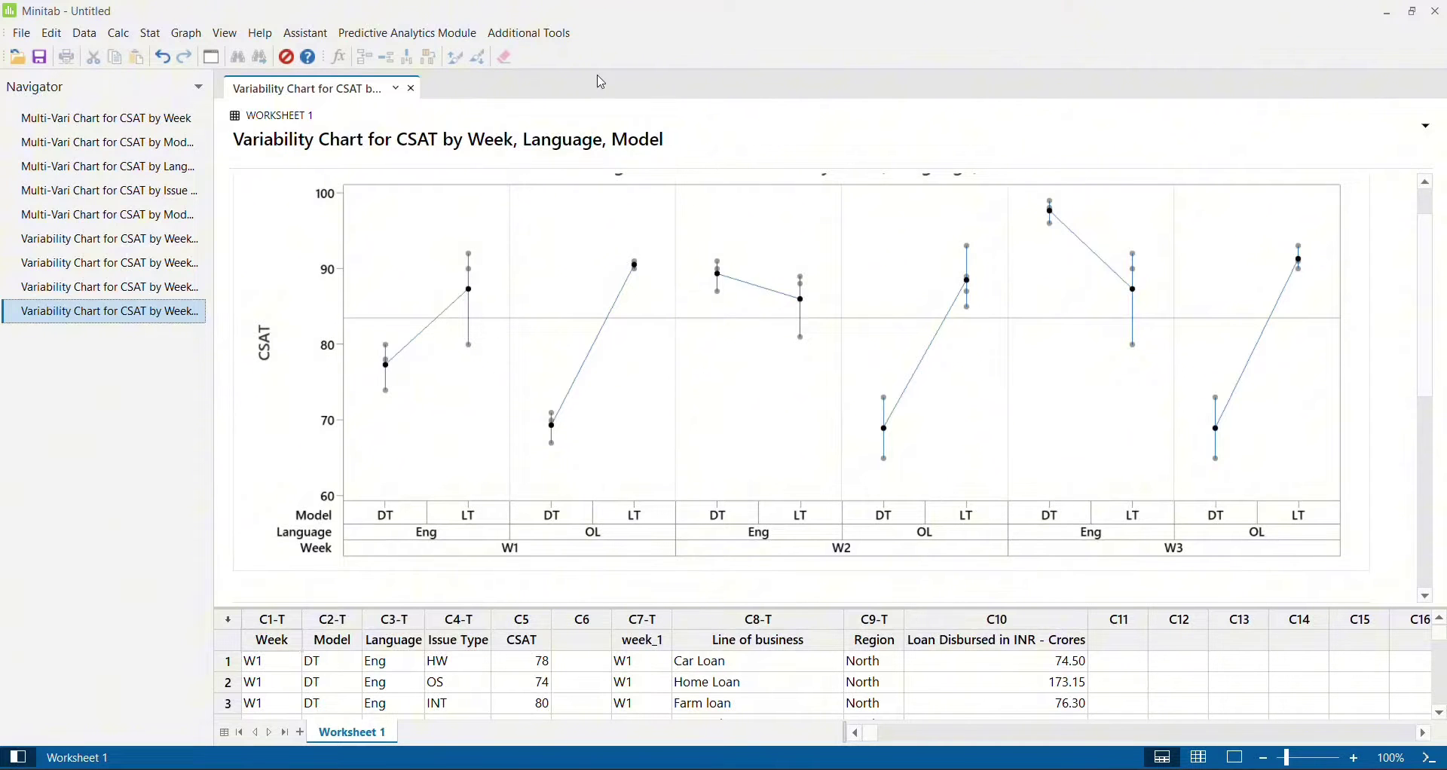
Start a new variability chart and replace the CSAT response with Loan Disbursed in INR - Crores.
left_click(183, 35)
mouse_move(147, 36)
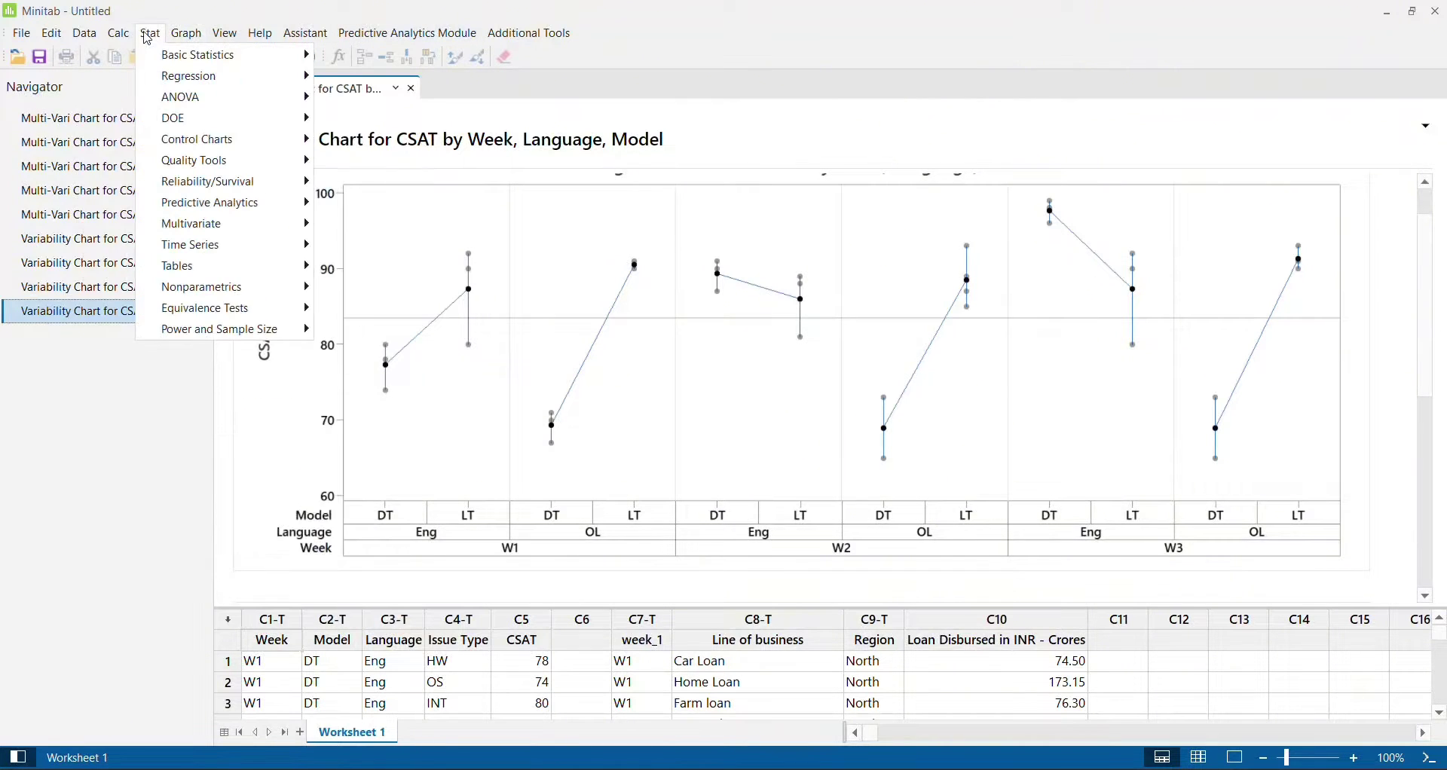
mouse_move(192, 173)
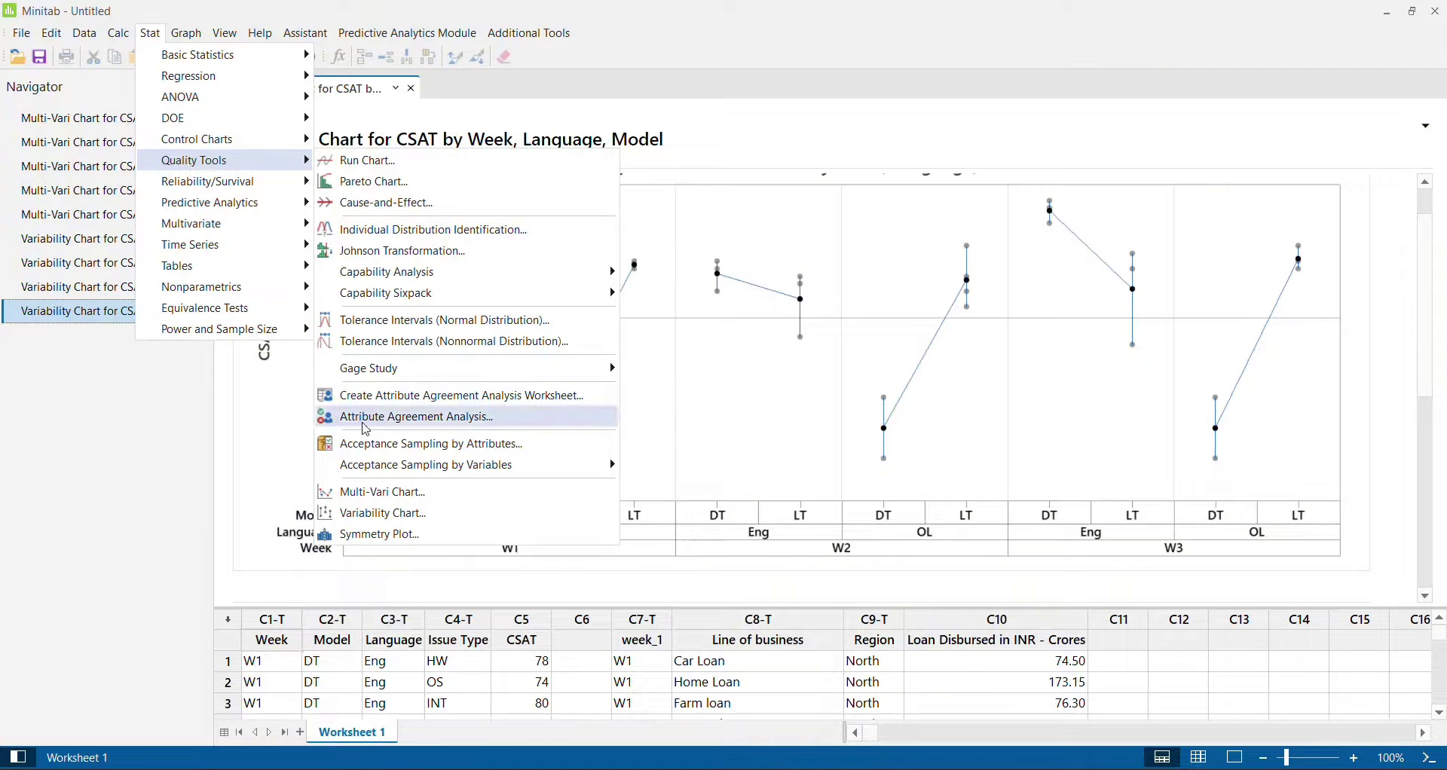
left_click(379, 516)
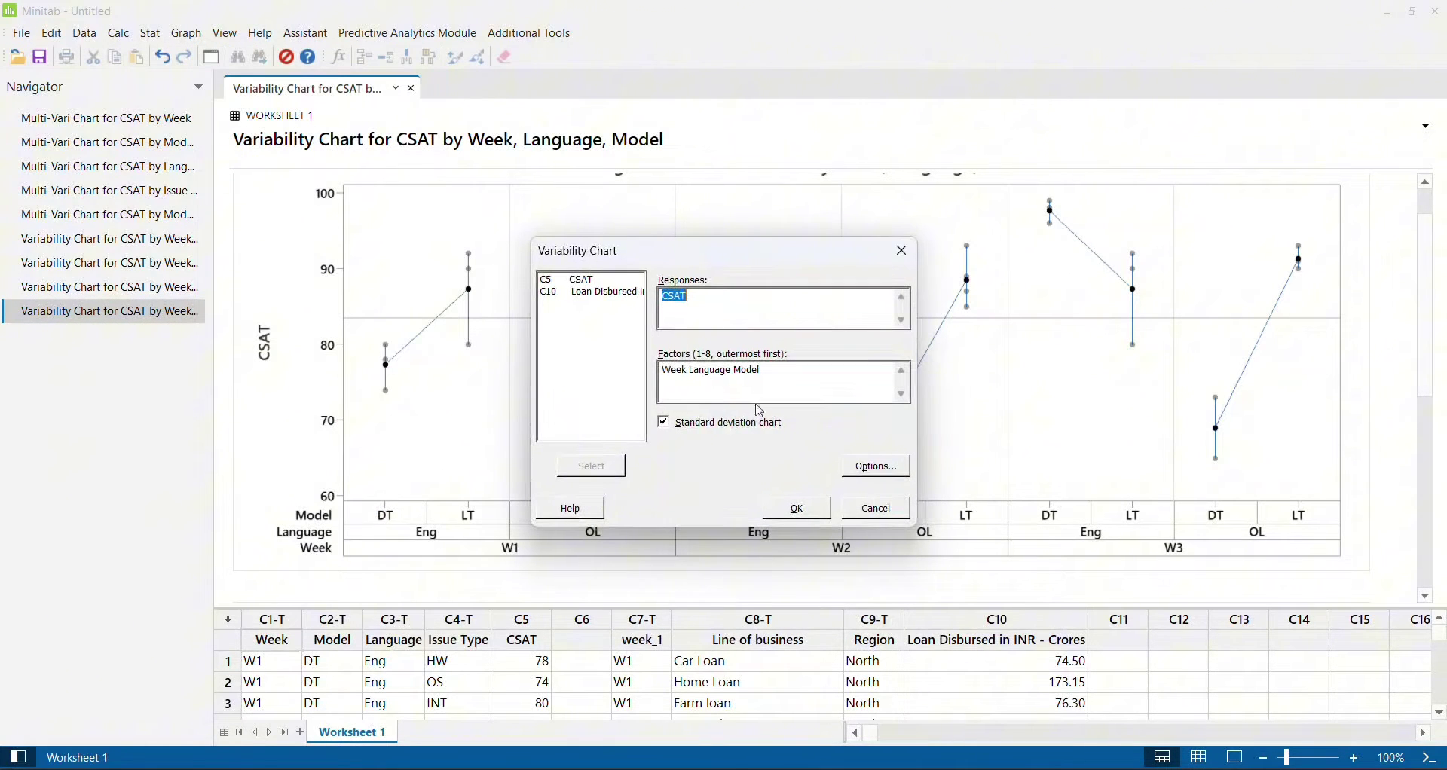
key("BackSpace")
double_click(590, 299)
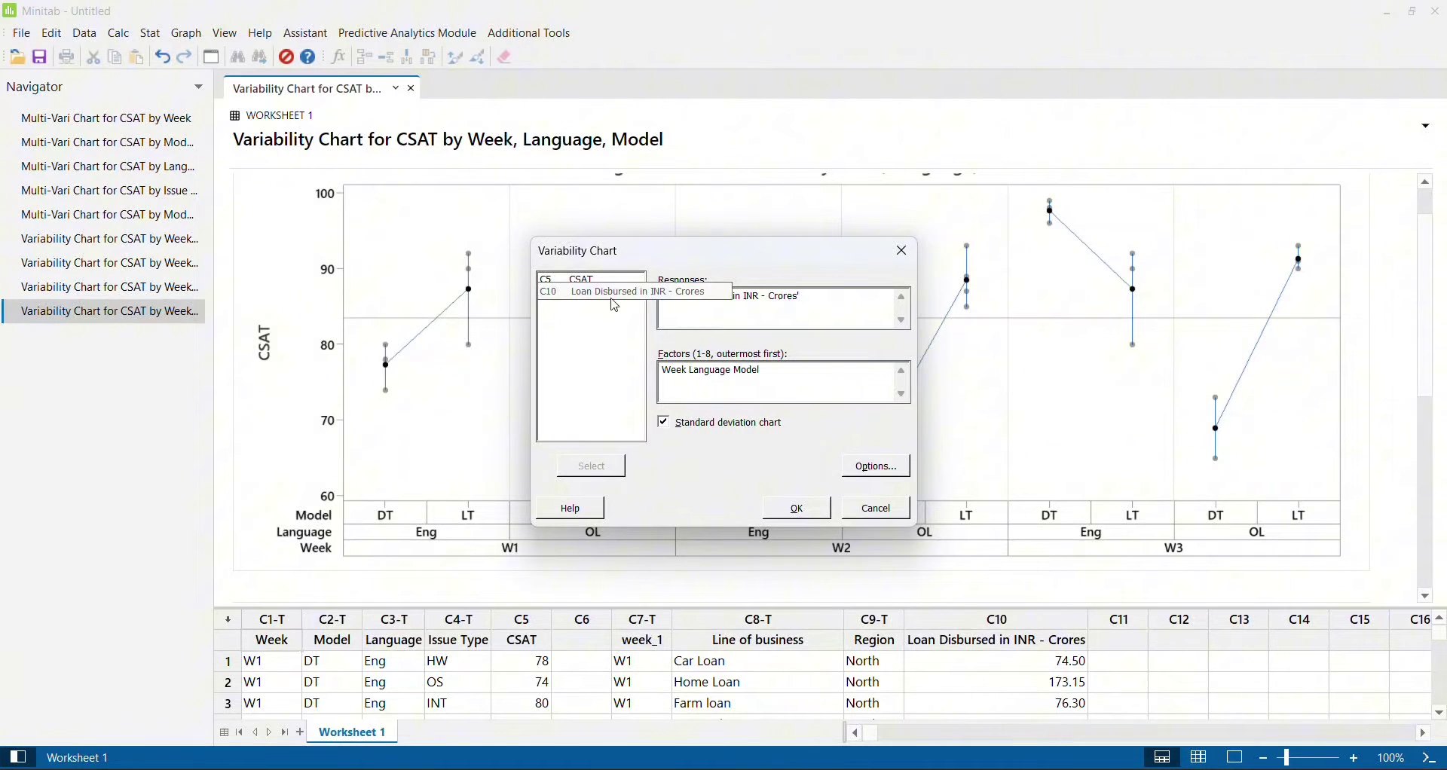
Replace the Week, Language and Model factors with week_1 and create the variability chart with the standard deviation chart on.
left_click(806, 375)
key("BackSpace")
key("BackSpace")
key("BackSpace")
key("BackSpace")
key("BackSpace")
key("BackSpace")
key("BackSpace")
key("BackSpace")
key("BackSpace")
key("BackSpace")
key("BackSpace")
key("BackSpace")
key("BackSpace")
key("BackSpace")
key("BackSpace")
key("BackSpace")
key("BackSpace")
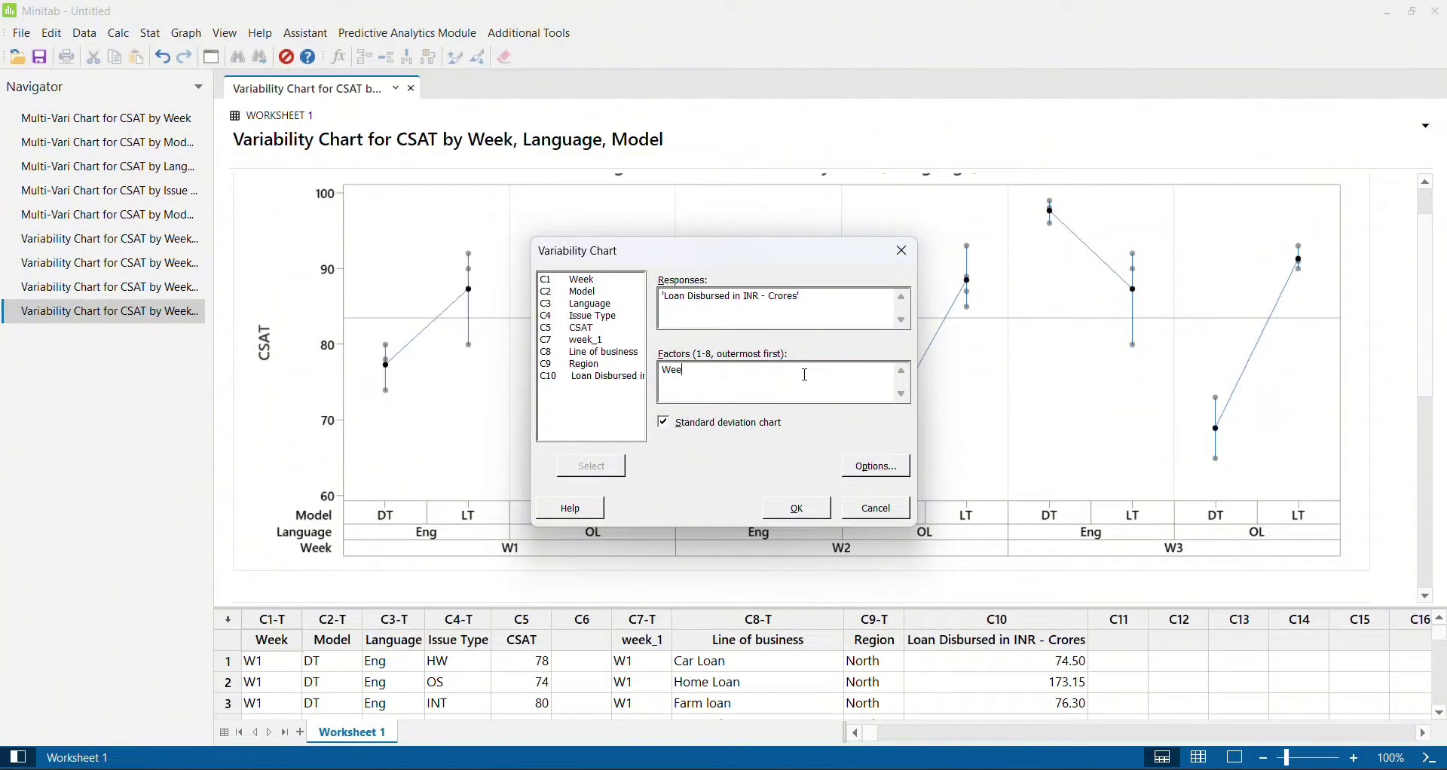
double_click(603, 340)
left_click(808, 513)
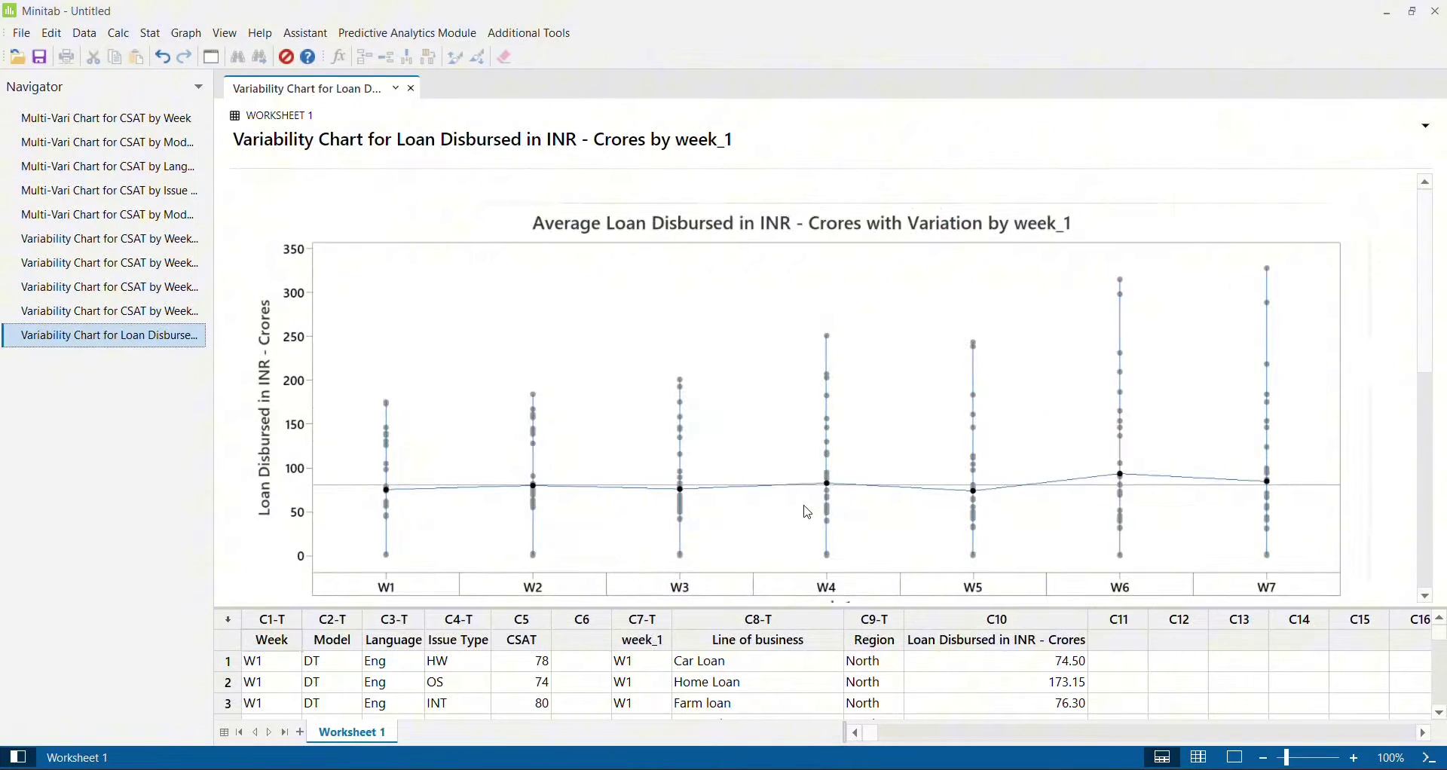
Examine the average and standard deviation charts of Loan Disbursed in INR - Crores across the weeks of week_1.
scroll(844, 441, "down", 3)
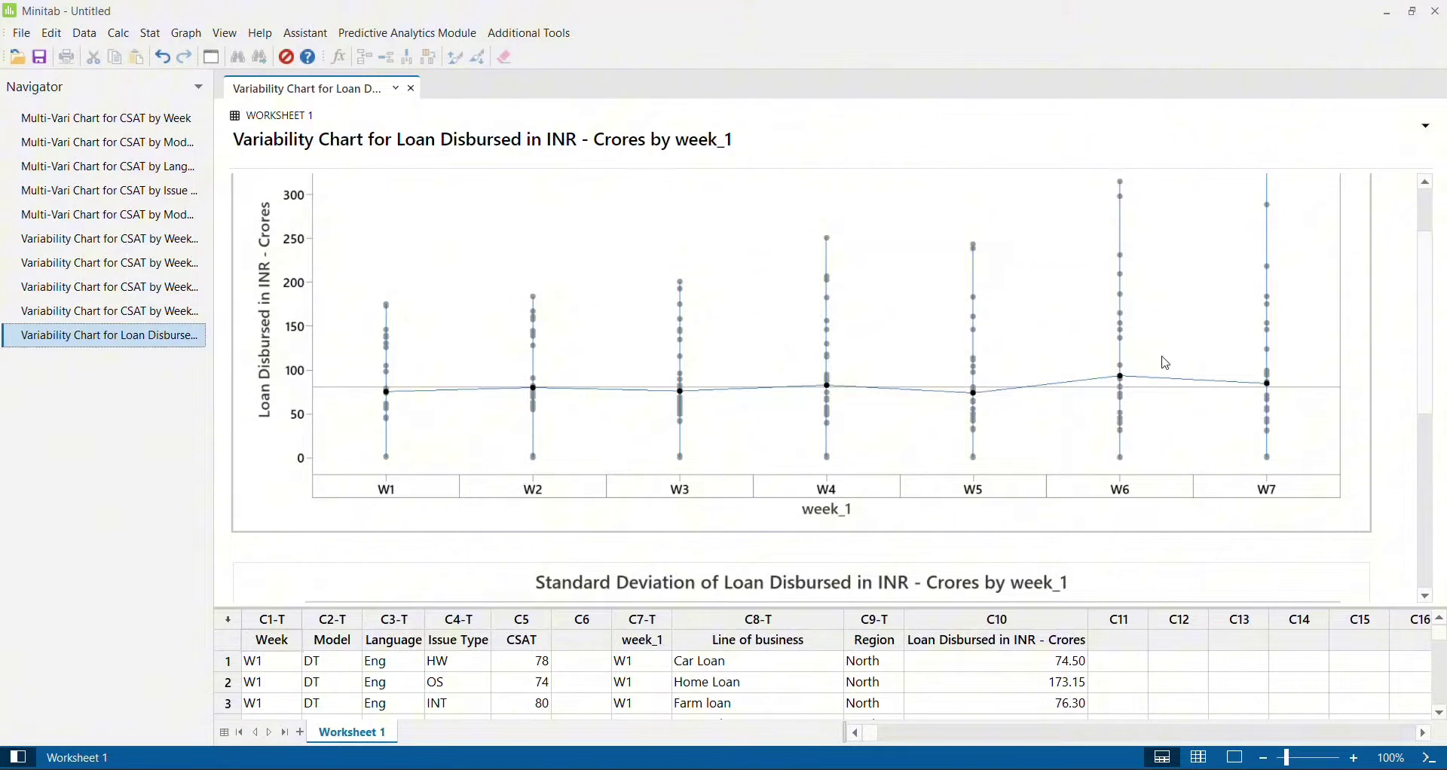
scroll(1165, 363, "down", 2)
scroll(1165, 364, "up", 5)
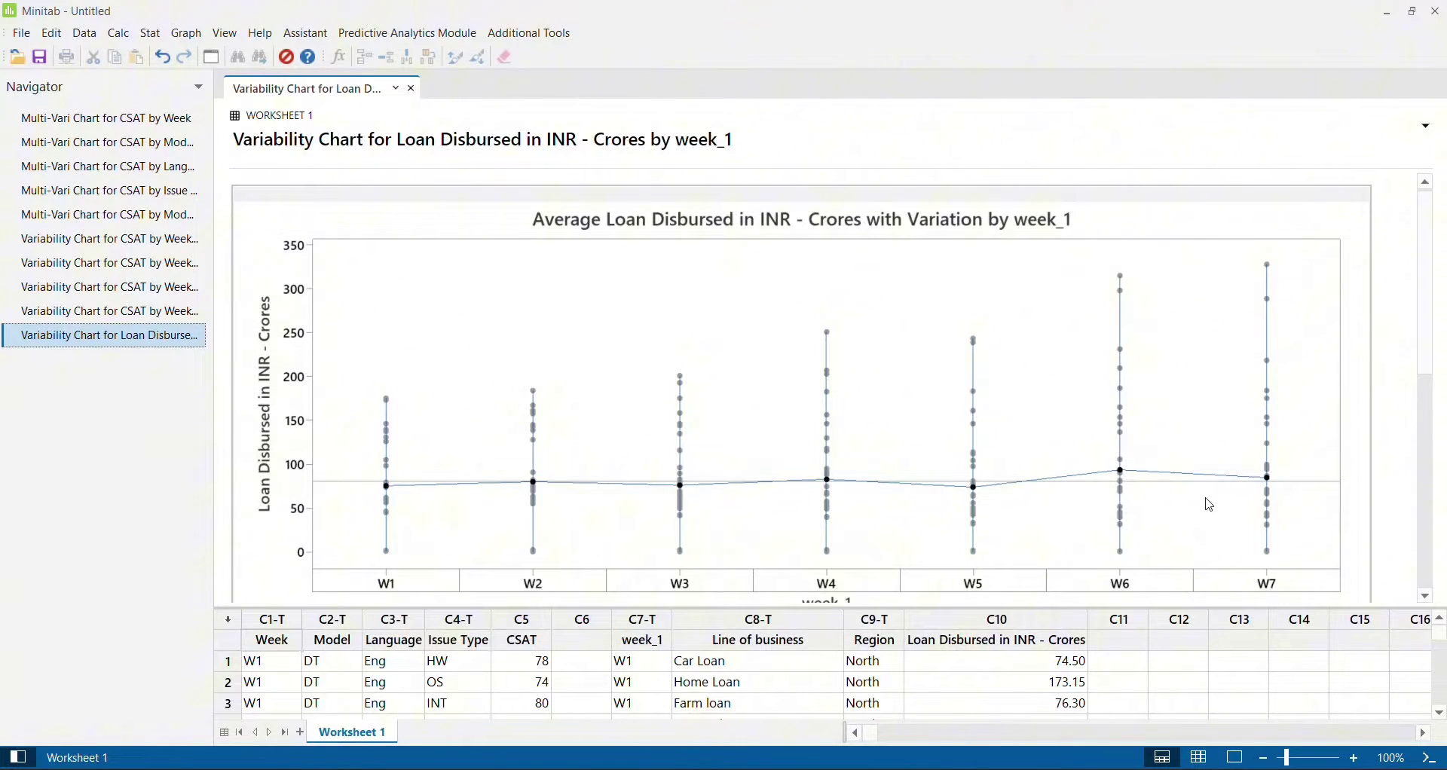
scroll(1203, 490, "down", 2)
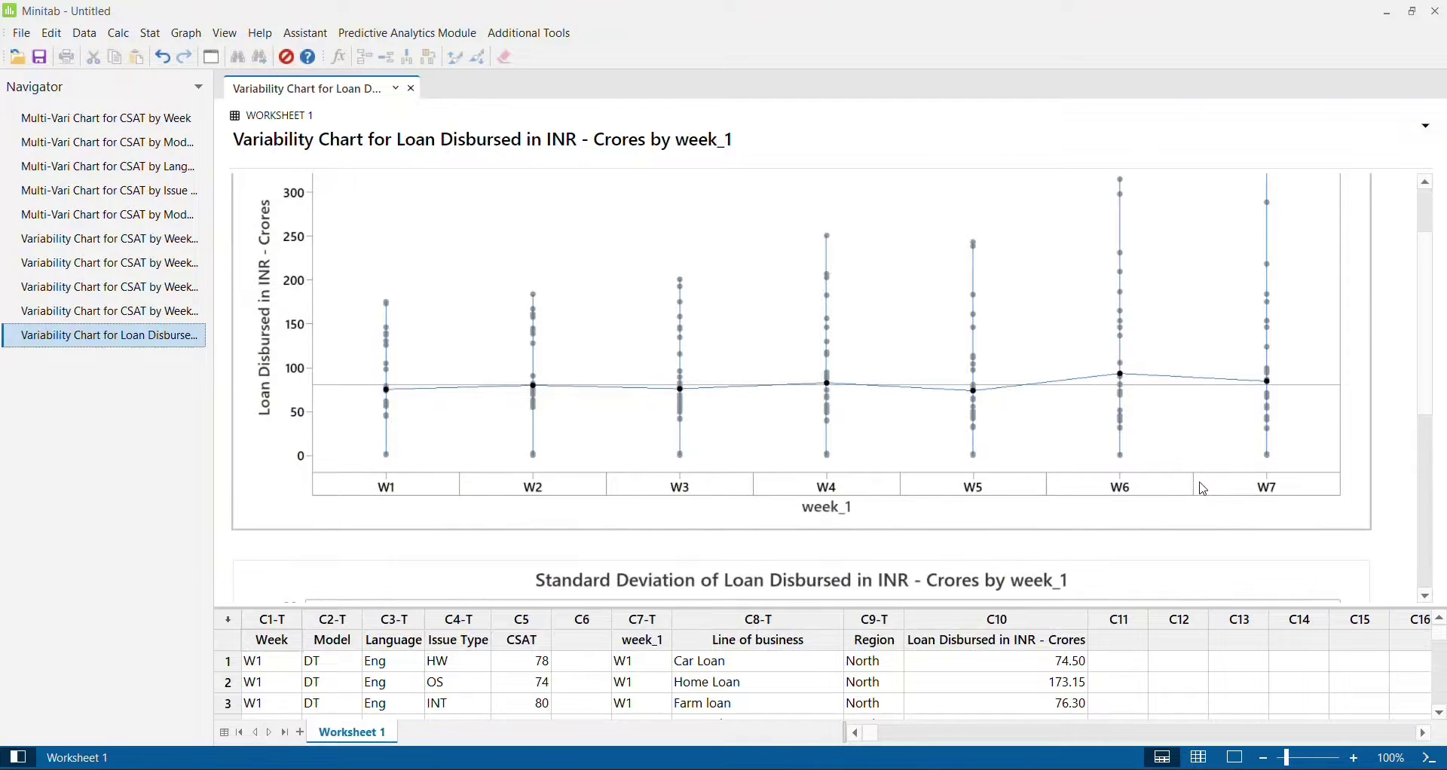
scroll(1203, 490, "down", 8)
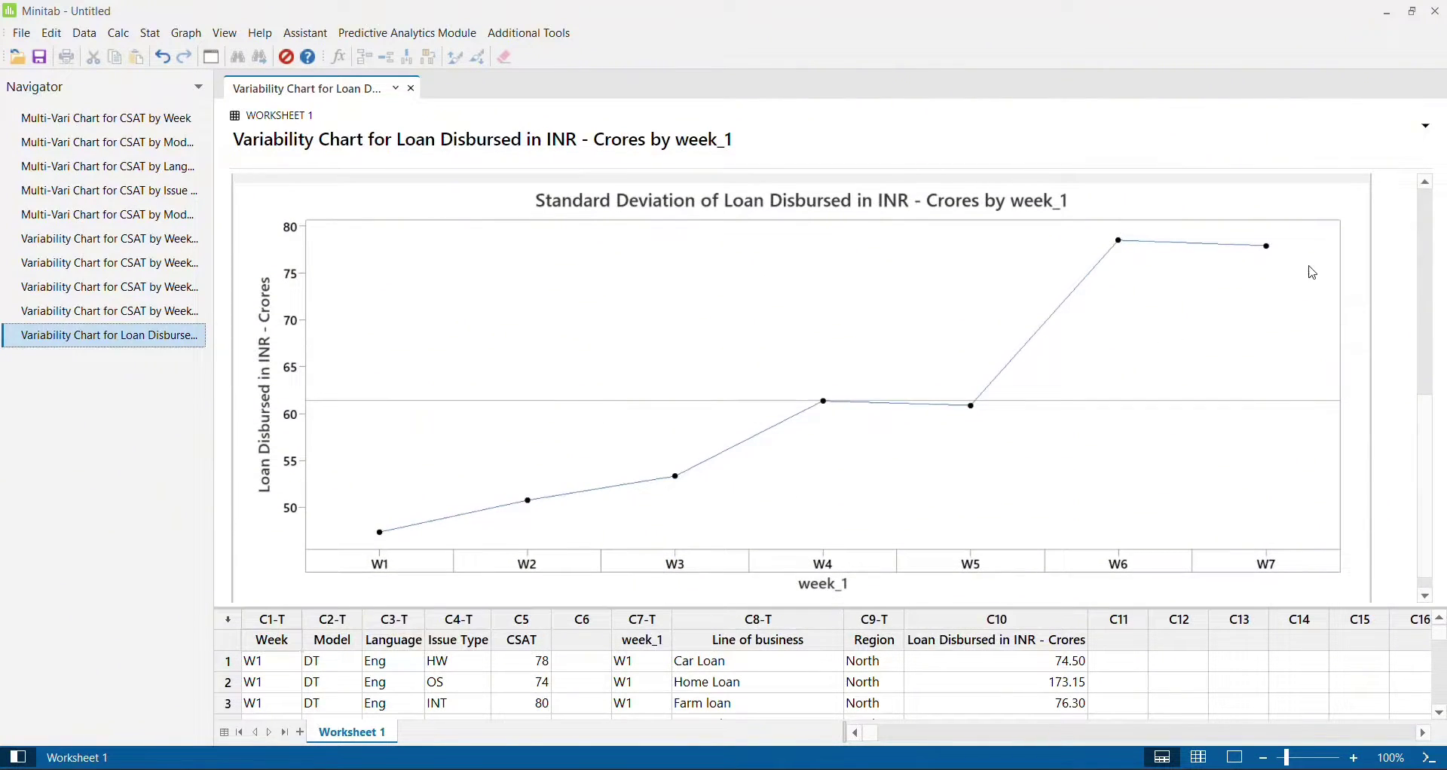
scroll(1312, 273, "up", 6)
scroll(1312, 273, "up", 3)
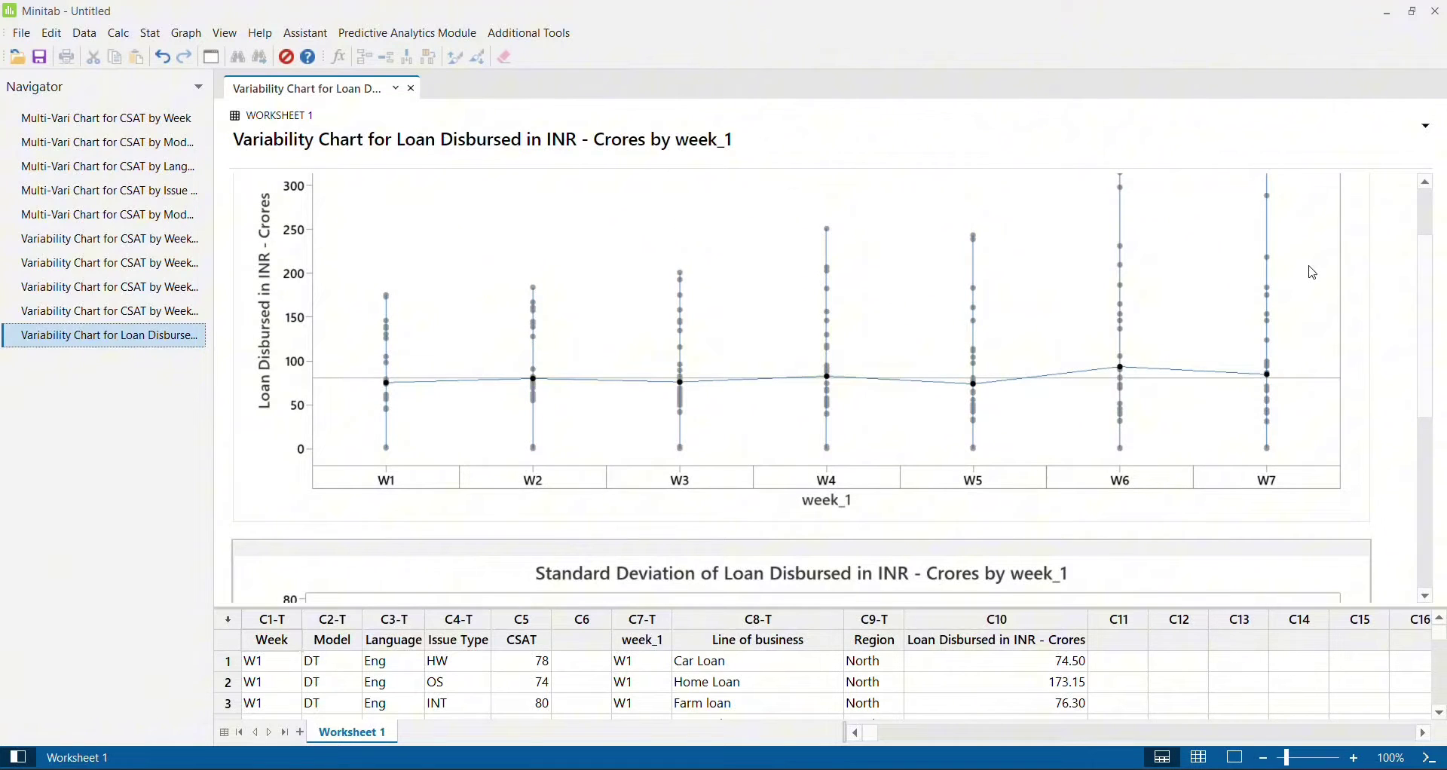
scroll(1314, 273, "up", 3)
scroll(1313, 273, "down", 2)
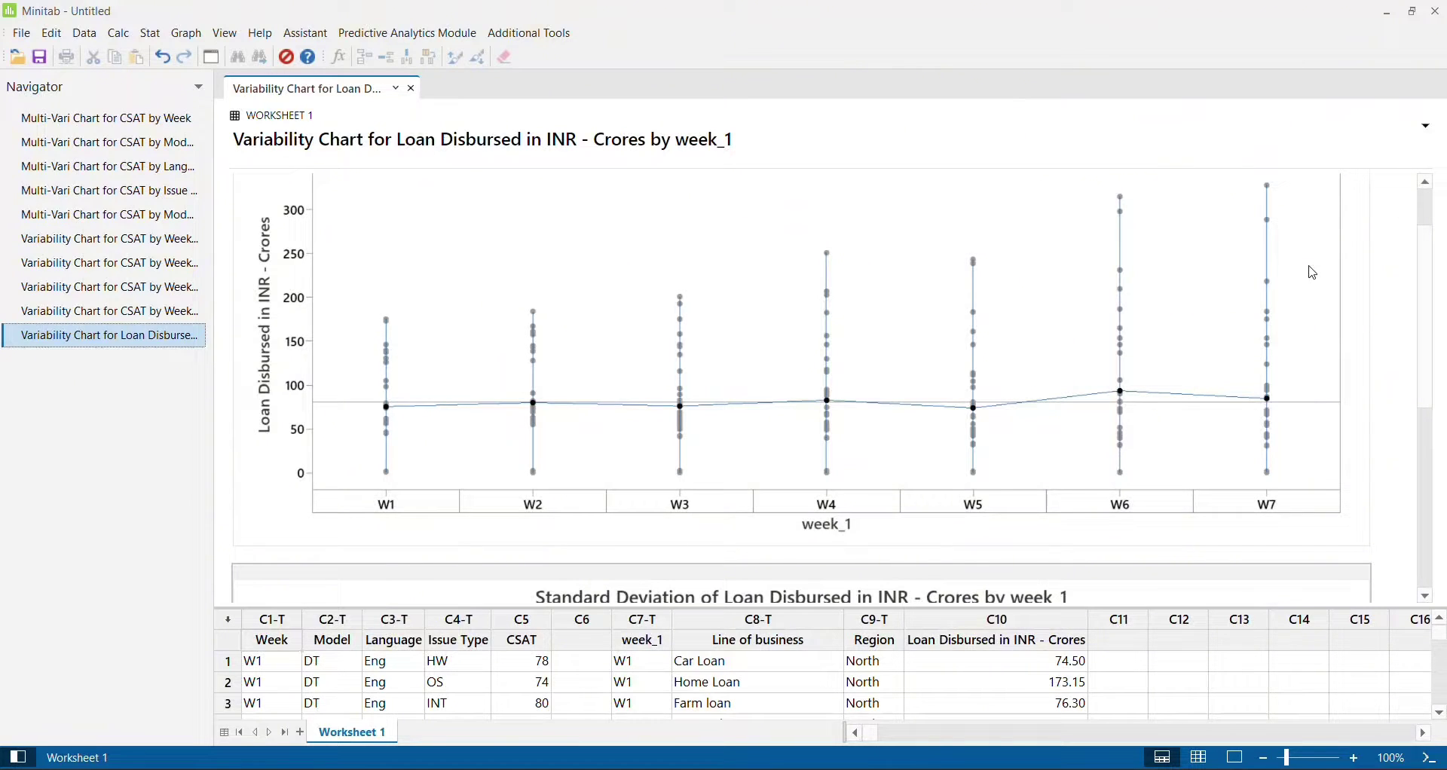
Create a variability chart of Loan Disbursed in INR - Crores with Region added after week_1, and examine its average and standard deviation charts.
key("ctrl+e")
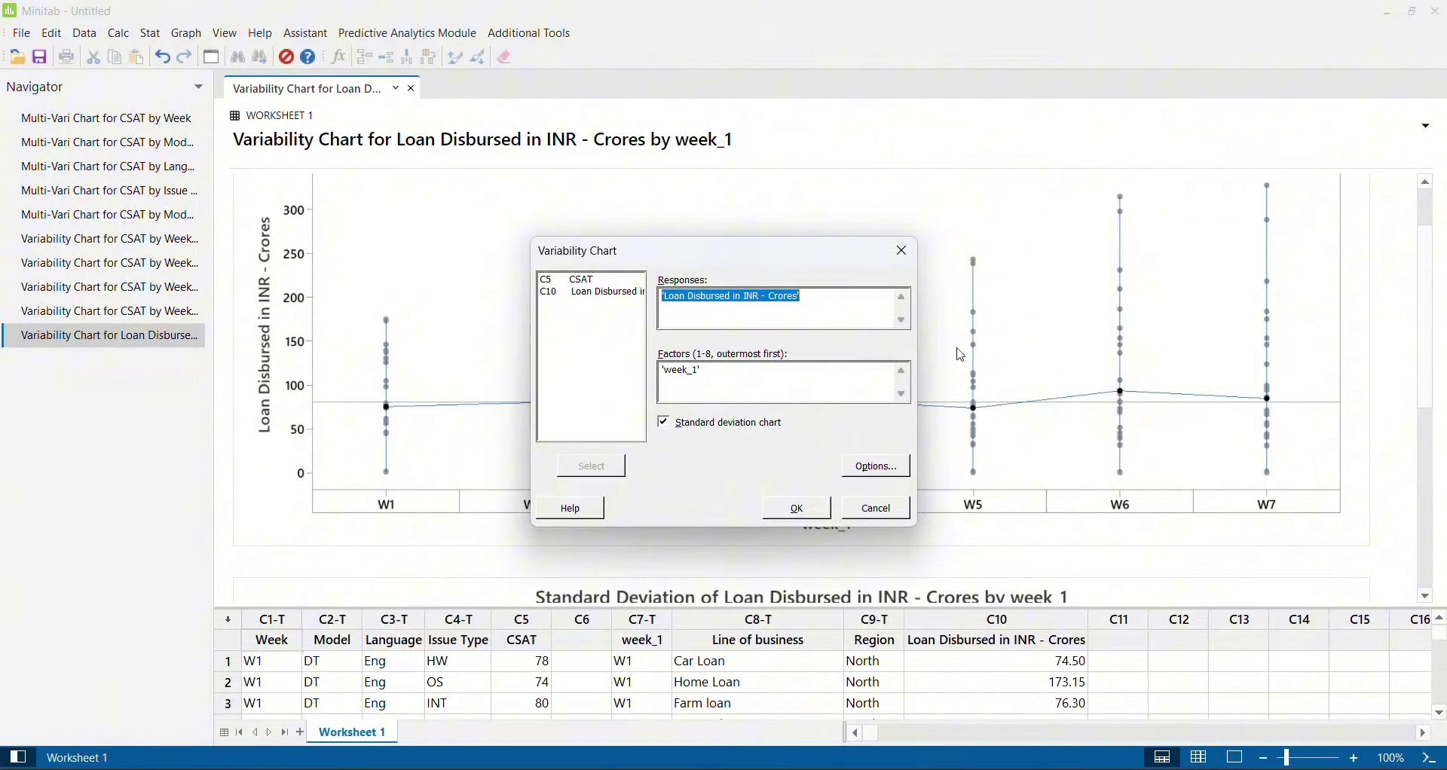
left_click(816, 374)
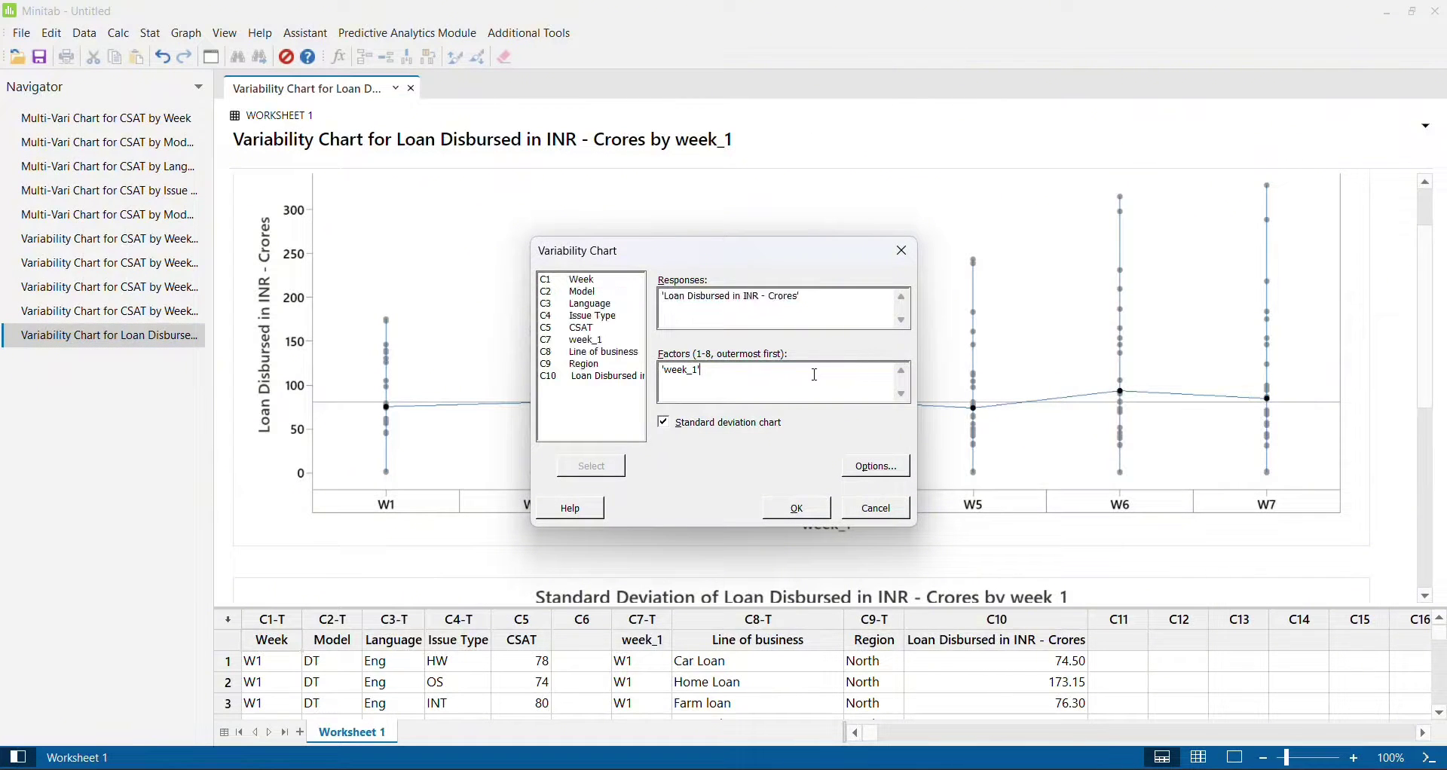
double_click(588, 365)
left_click(775, 516)
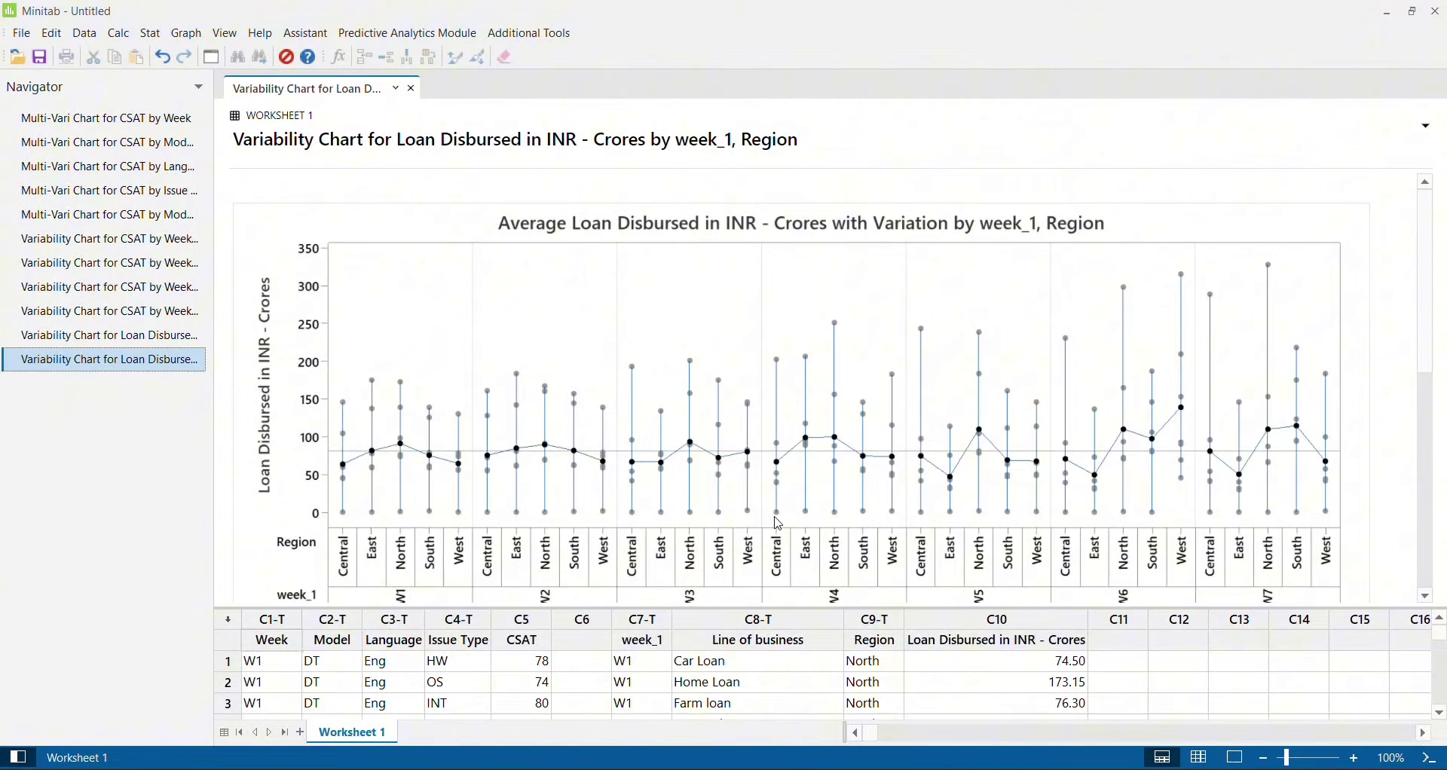
scroll(632, 471, "down", 3)
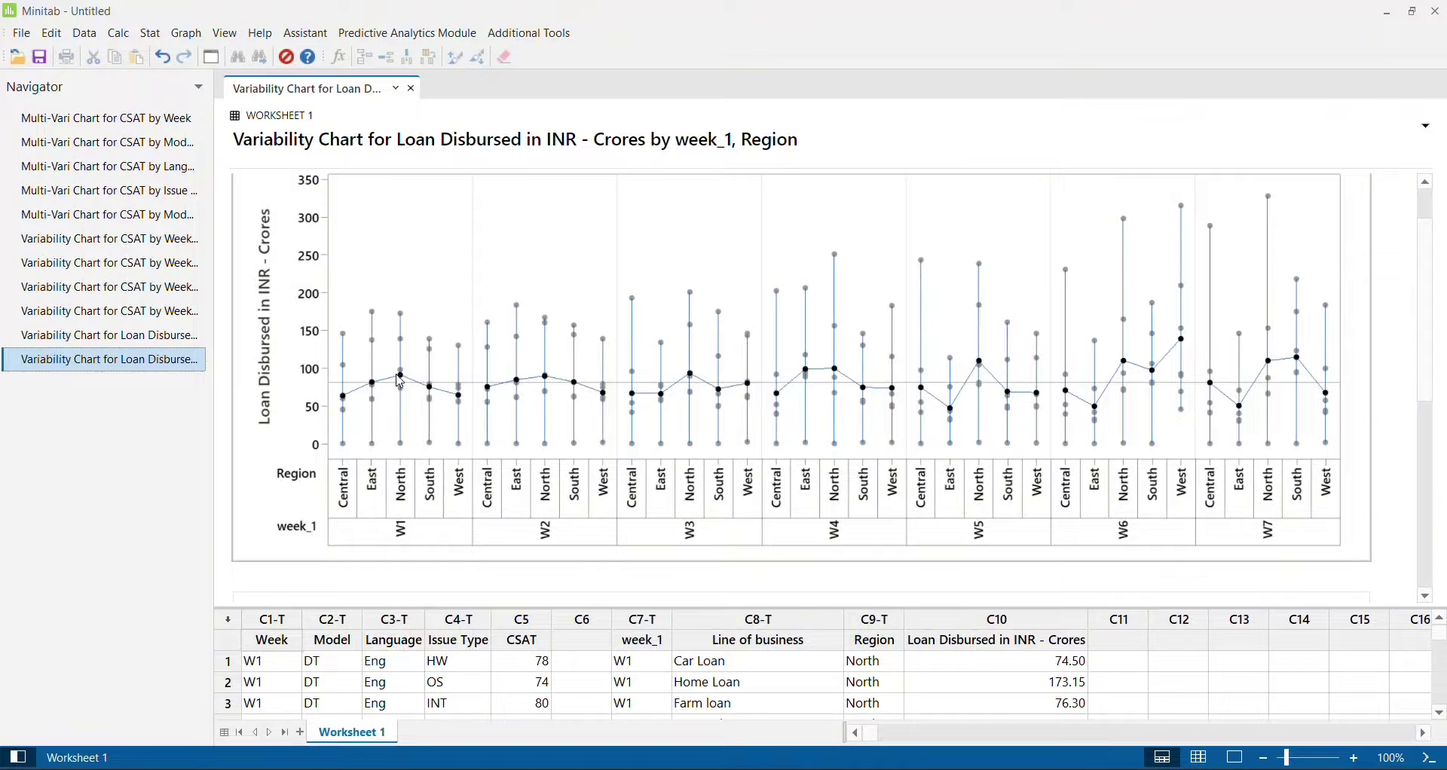
scroll(401, 383, "down", 2)
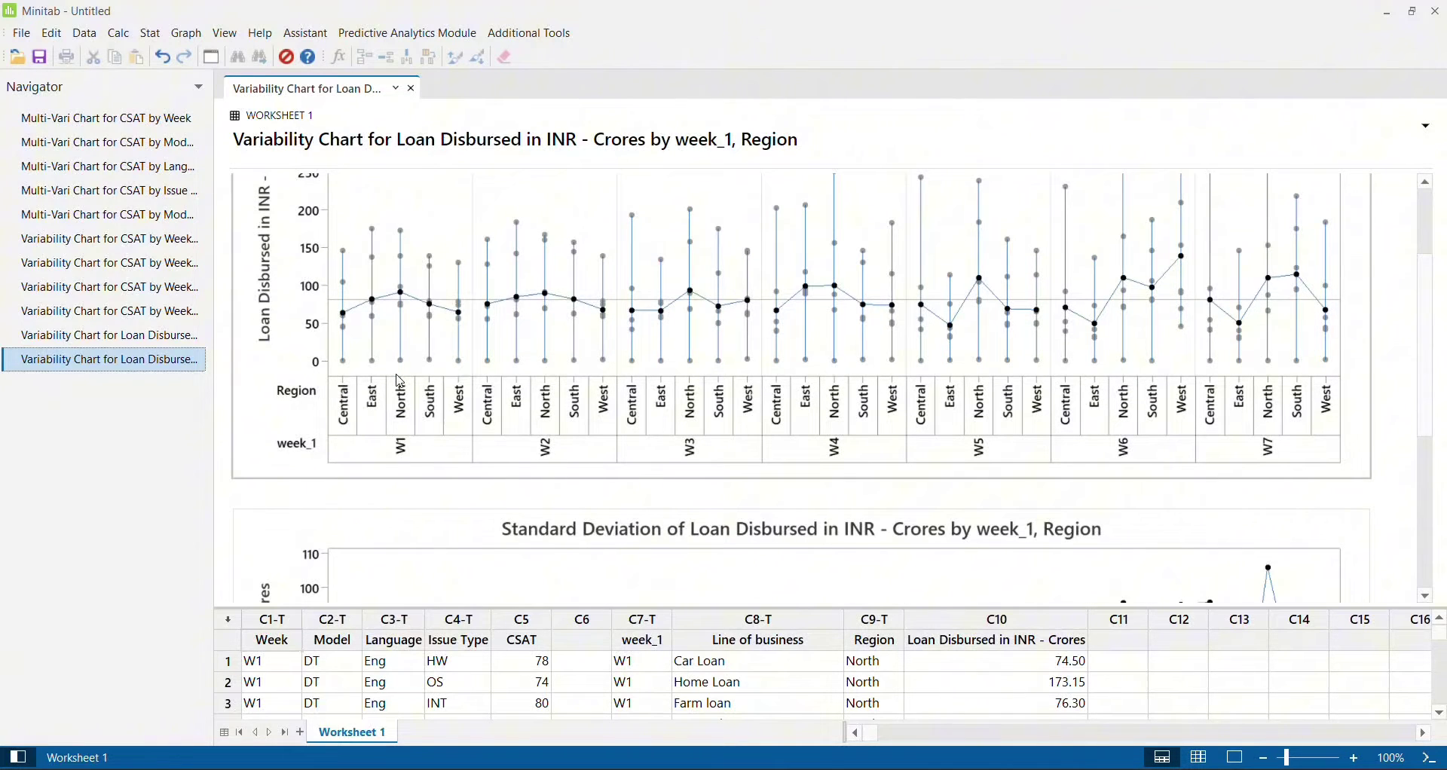
scroll(400, 382, "down", 5)
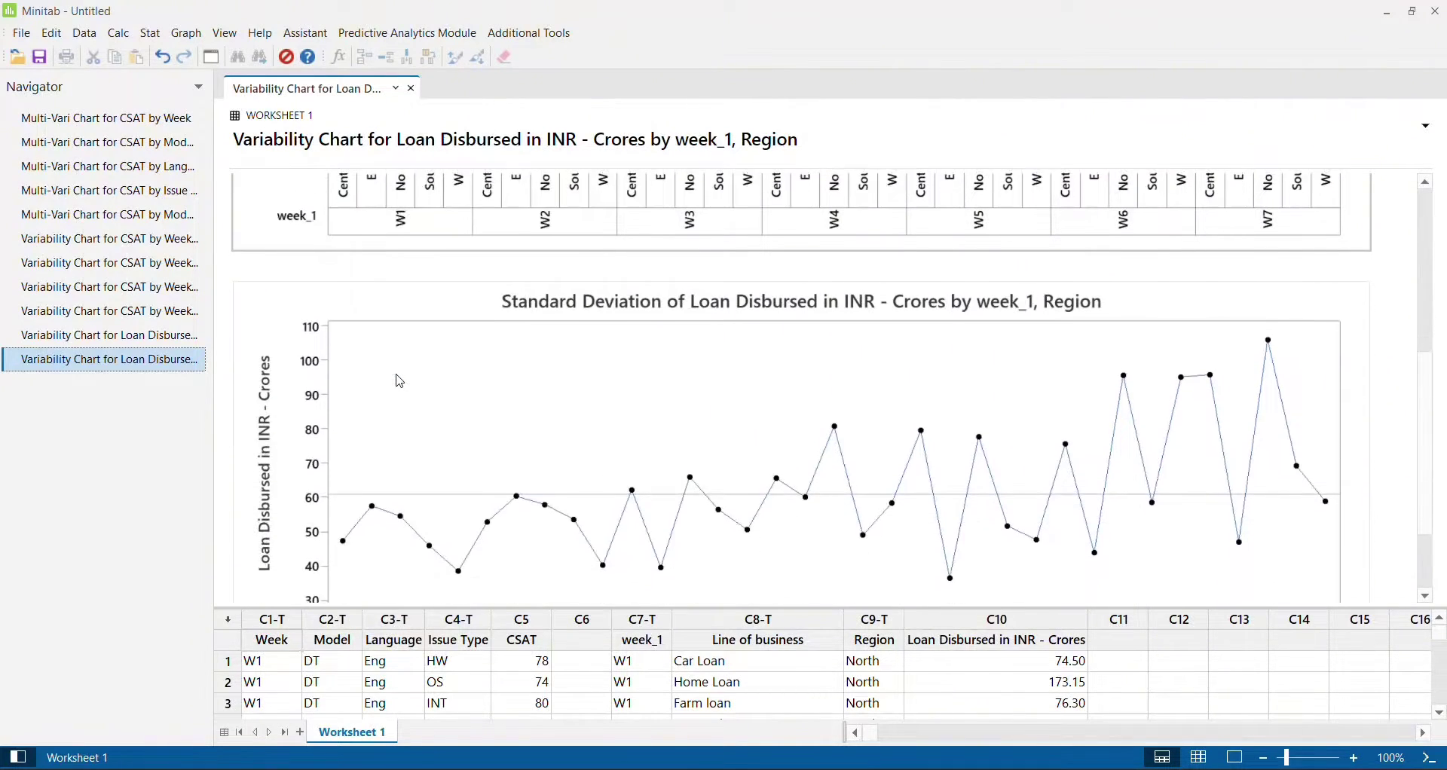
scroll(400, 383, "up", 5)
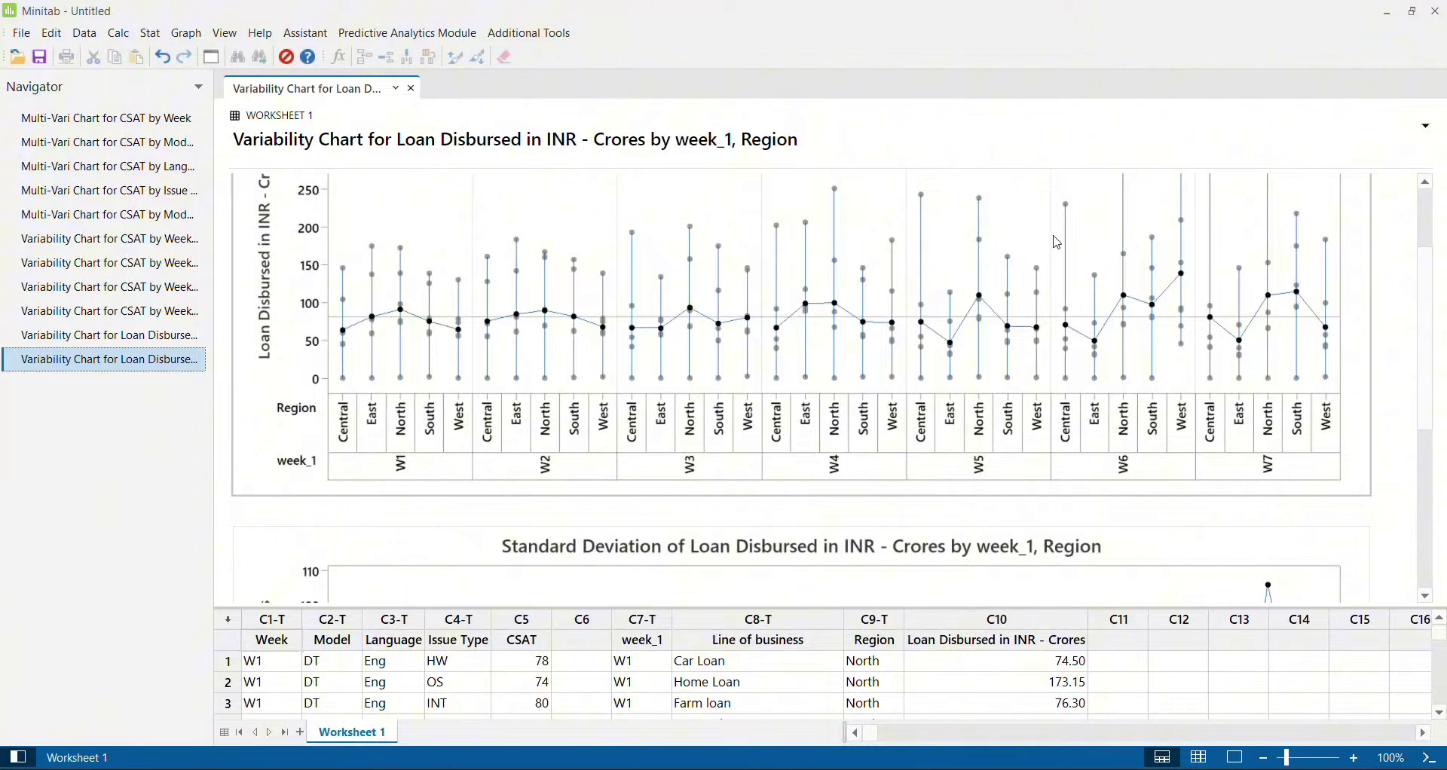
scroll(1057, 242, "up", 3)
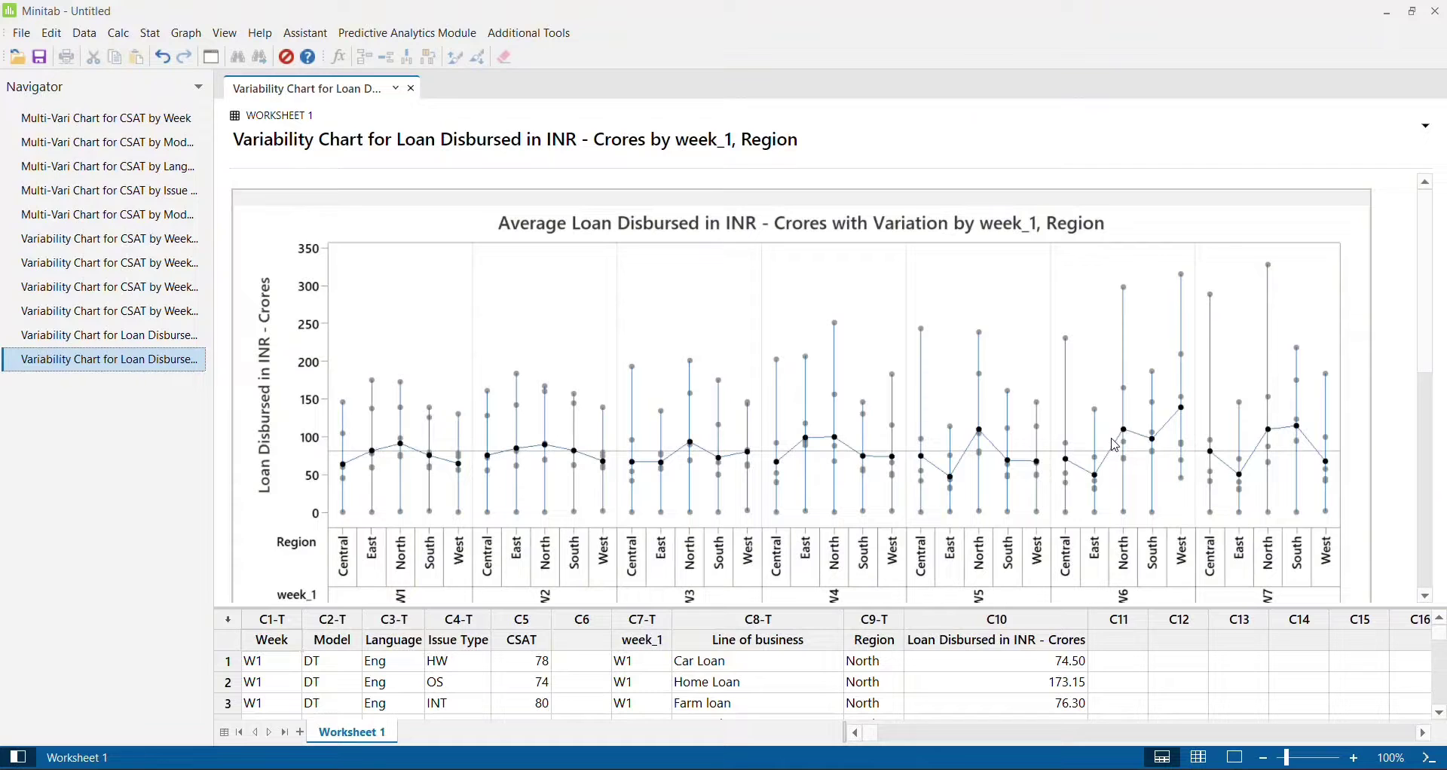
Create a variability chart of Loan Disbursed in INR - Crores with Line of business replacing Region after week_1, and examine it.
key("ctrl+e")
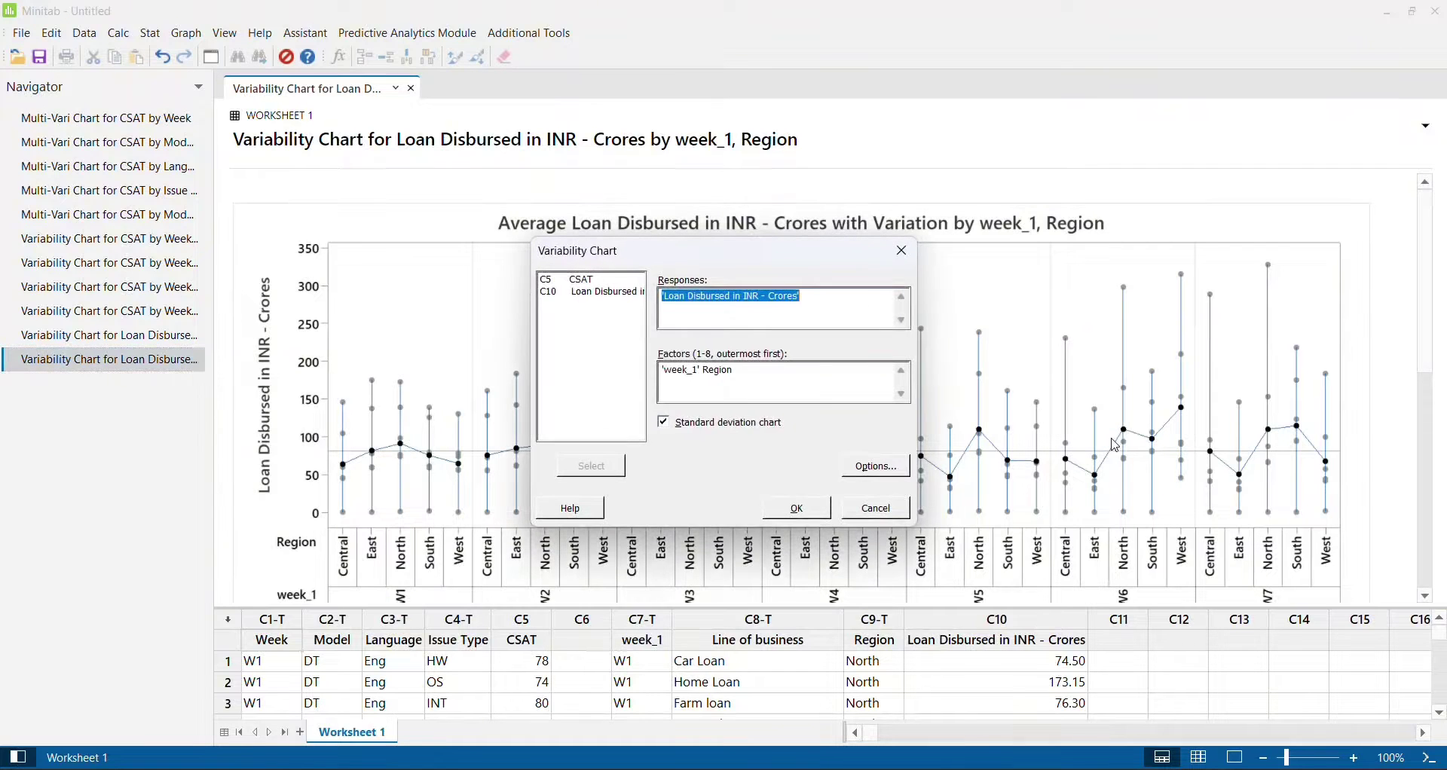
left_click(778, 388)
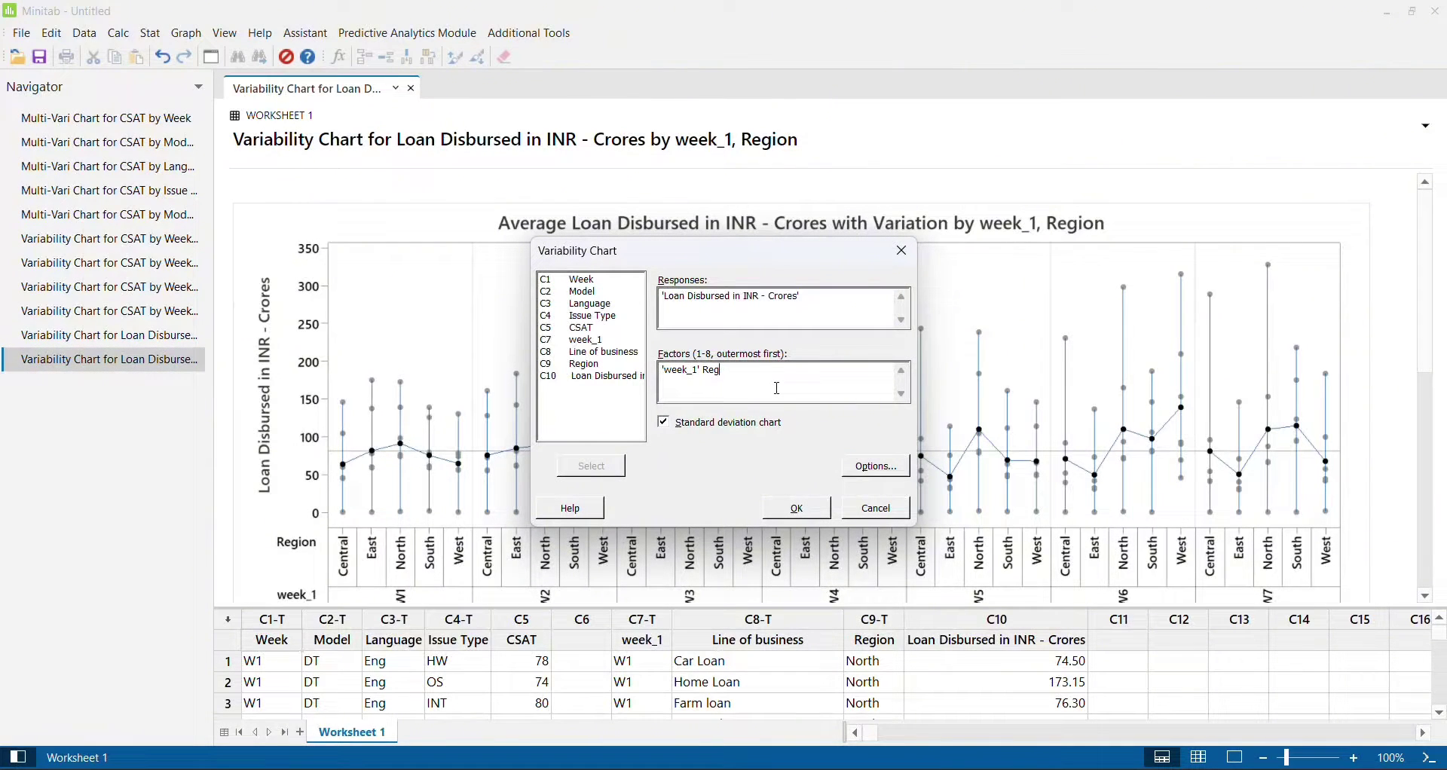
double_click(606, 363)
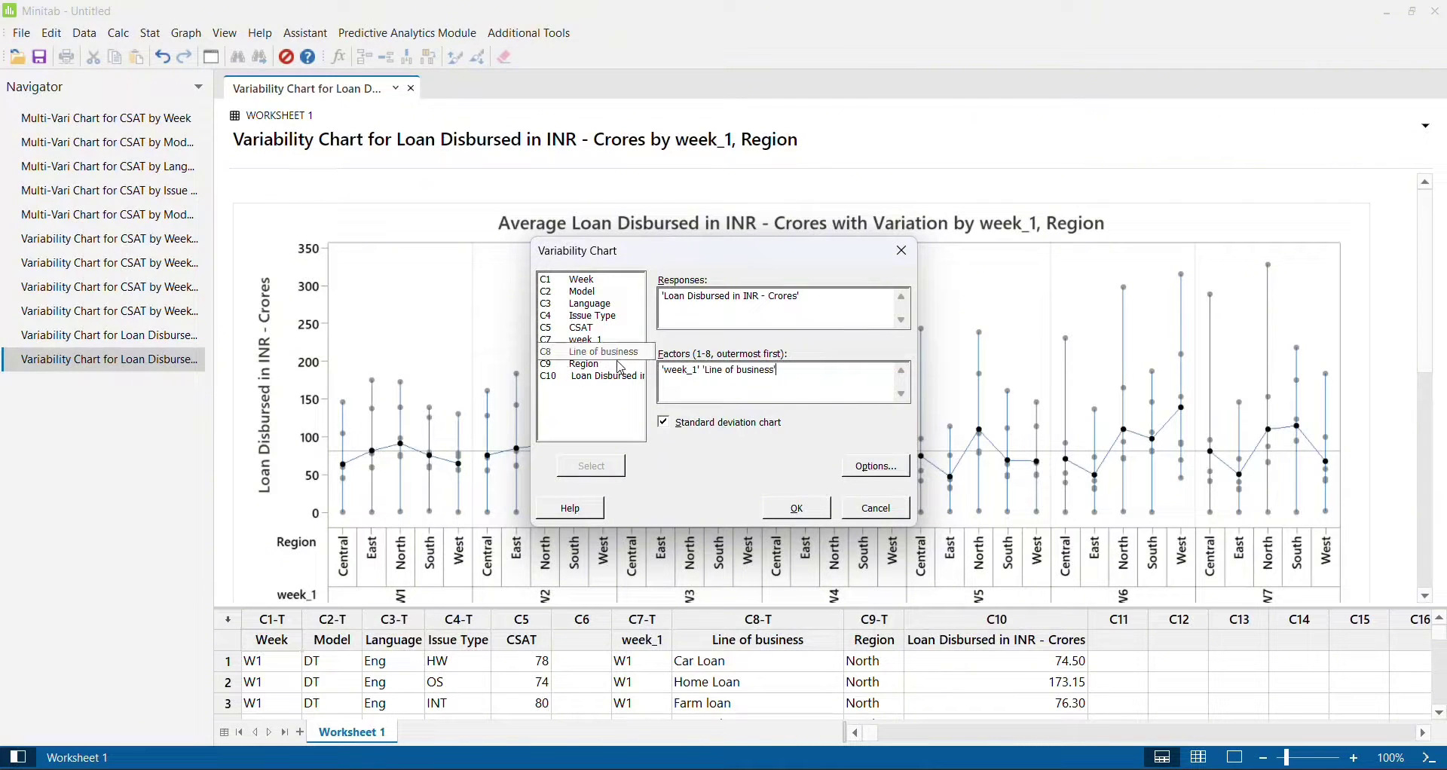
left_click(813, 511)
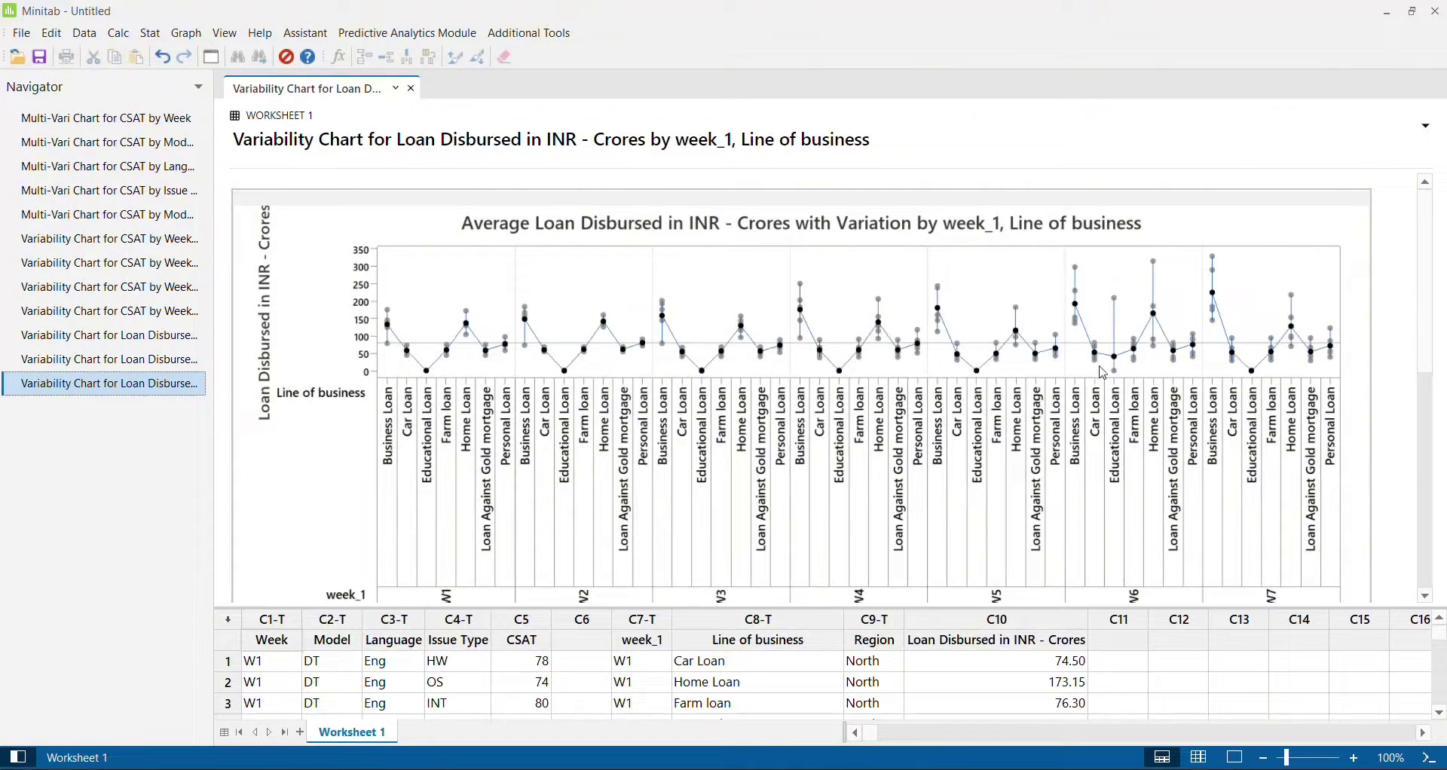
mouse_move(1116, 370)
scroll(1161, 417, "down", 3)
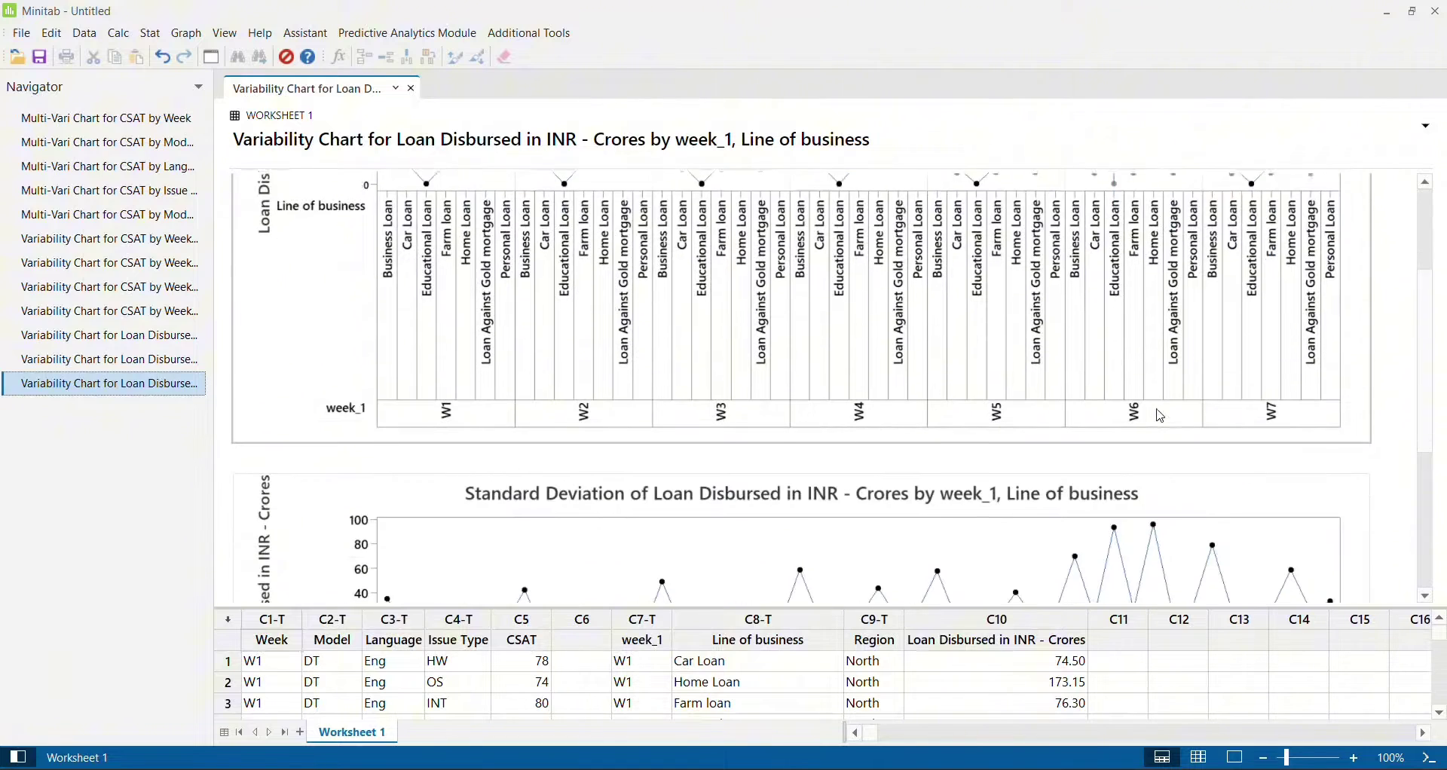
Compare the standard deviation and average charts of Loan Disbursed in INR - Crores by week_1 and Line of business.
scroll(1161, 417, "down", 3)
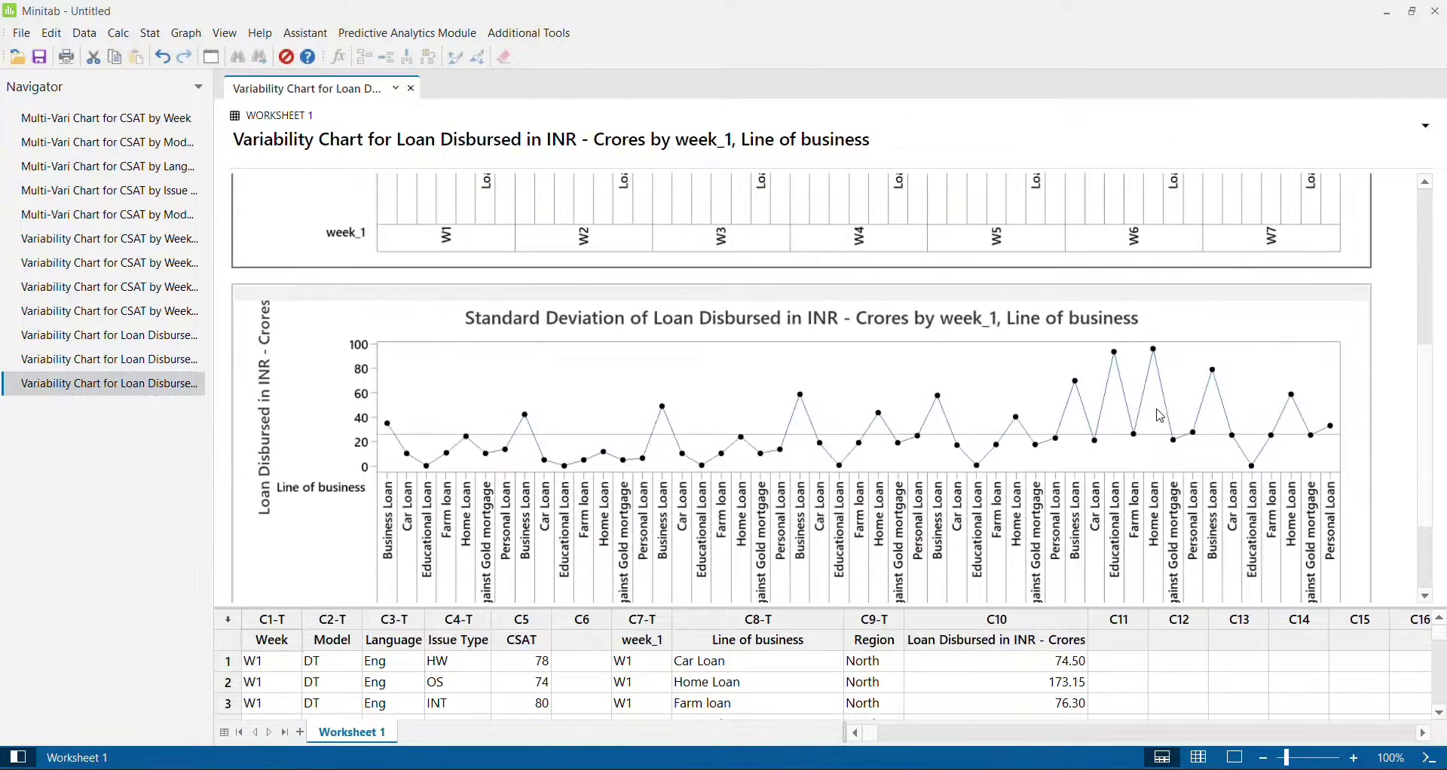
scroll(1161, 417, "up", 4)
scroll(1161, 417, "up", 1)
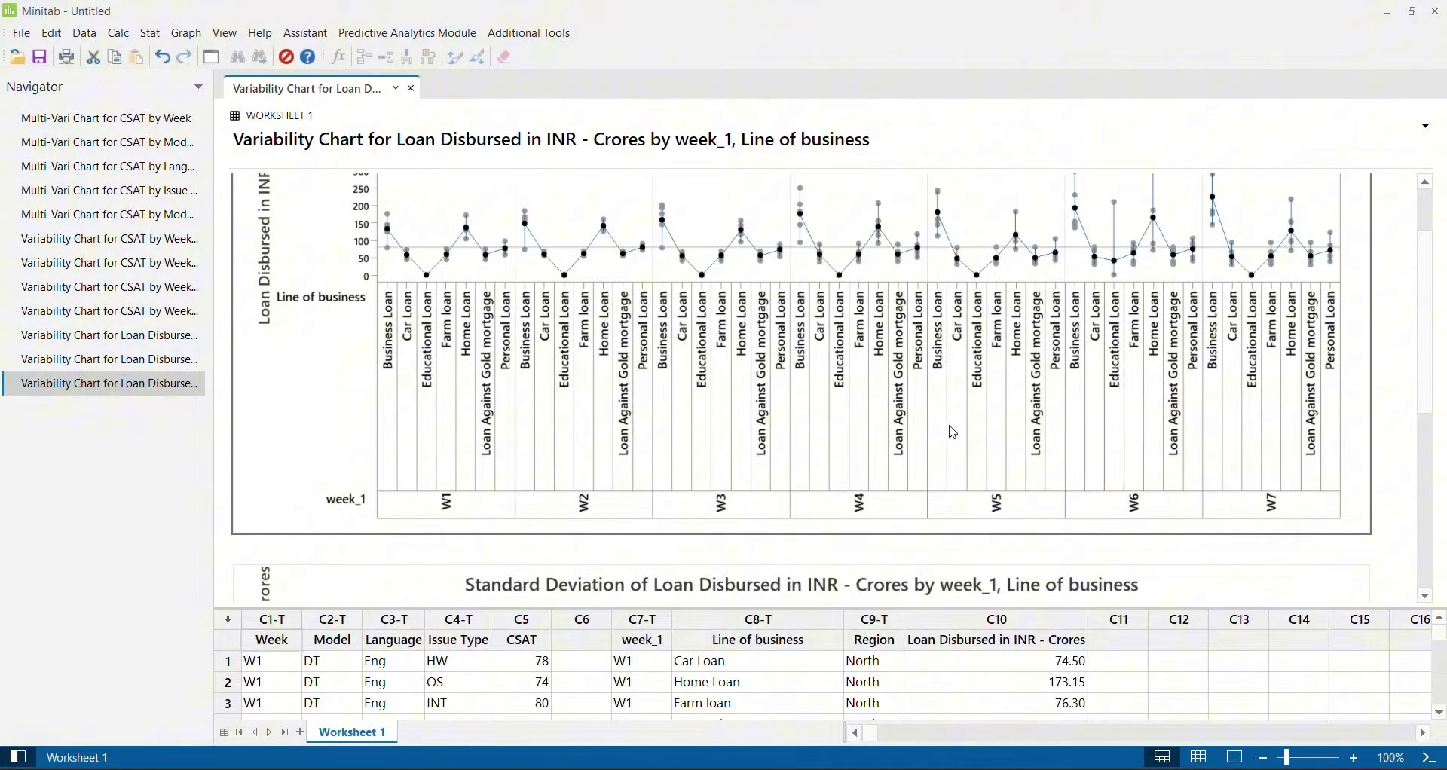
Clear the week_1 and Line of business factors from the variability chart settings, capturing a full-screen screenshot in between.
key("ctrl+e")
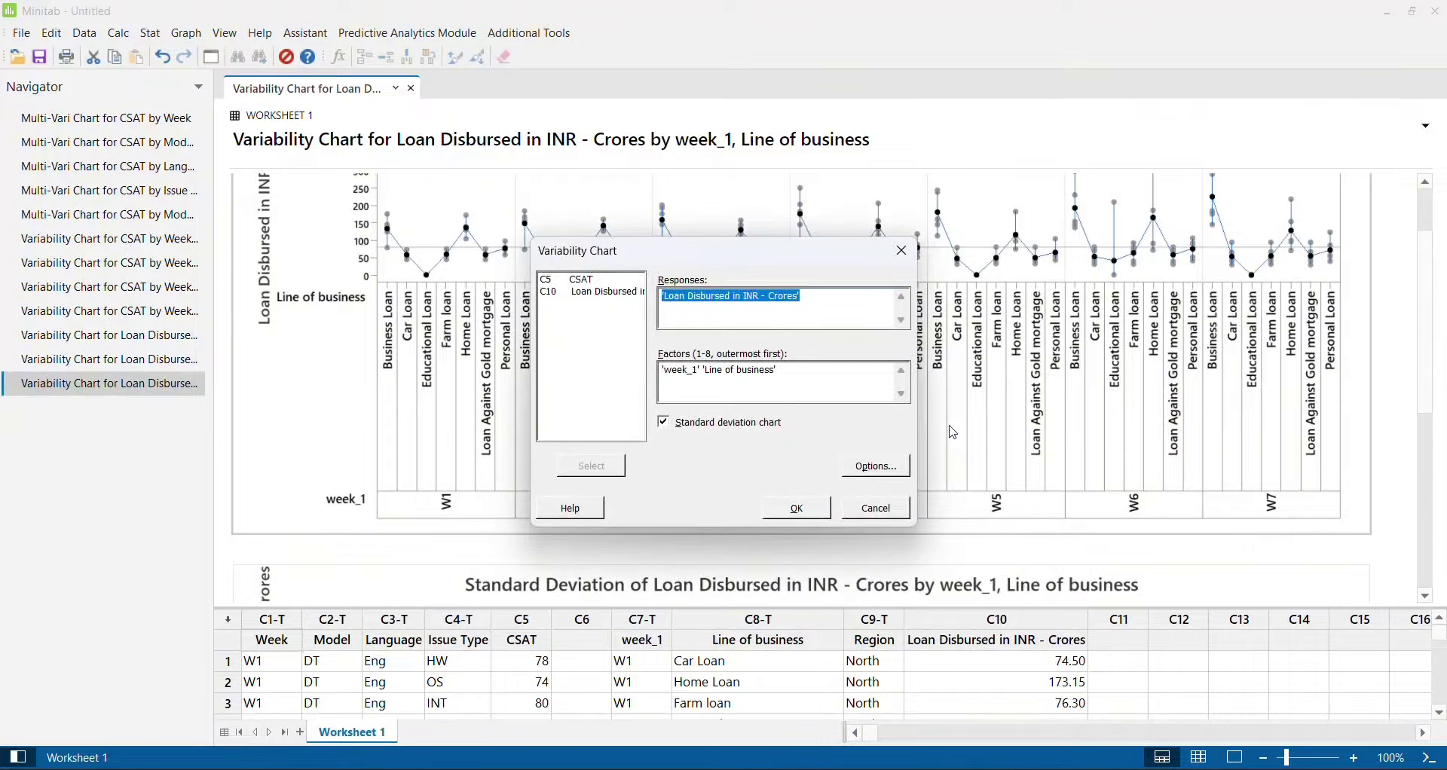
left_click(805, 371)
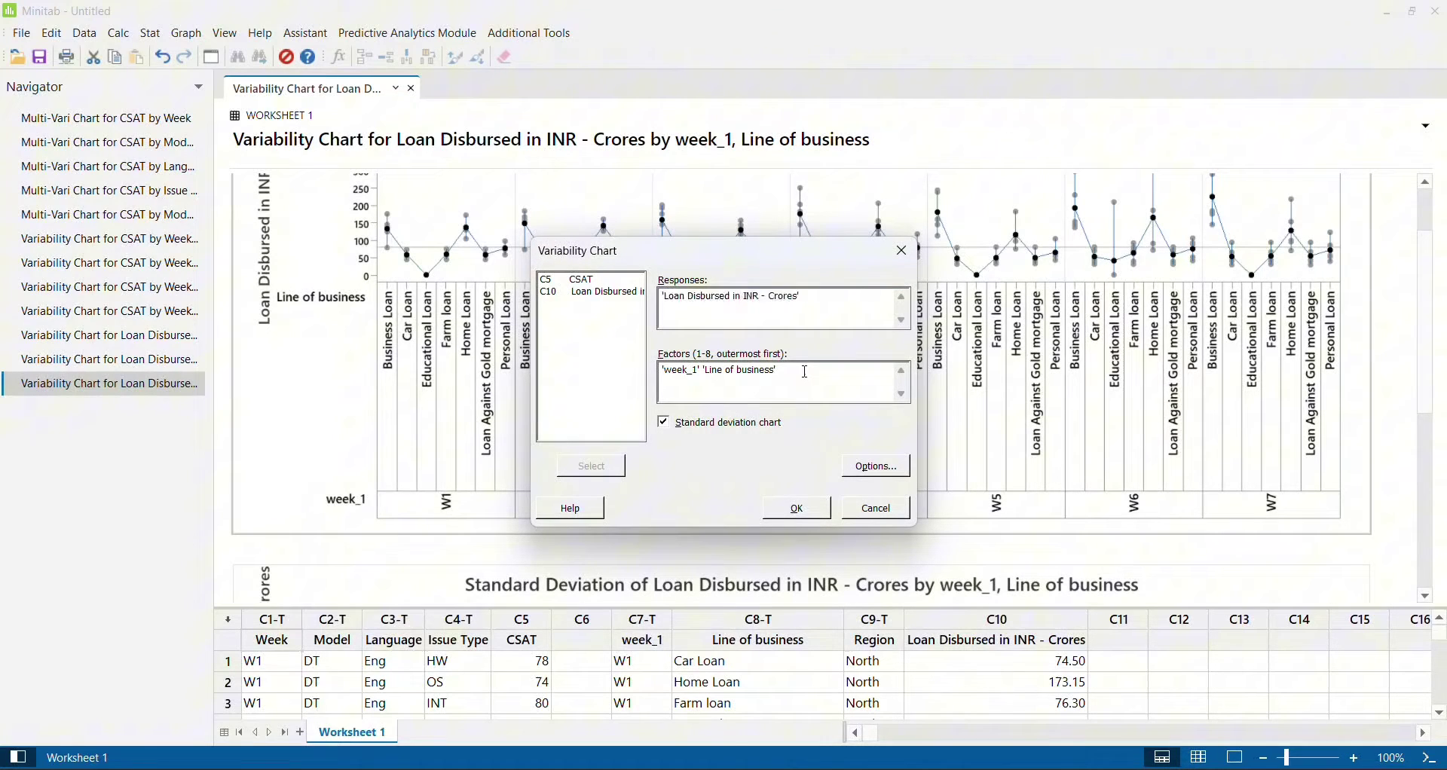
key("BackSpace")
key("BackSpace")
key("BackSpace")
key("BackSpace")
key("BackSpace")
key("BackSpace")
key("BackSpace")
key("BackSpace")
key("BackSpace")
key("BackSpace")
key("BackSpace")
key("BackSpace")
key("super+shift+s")
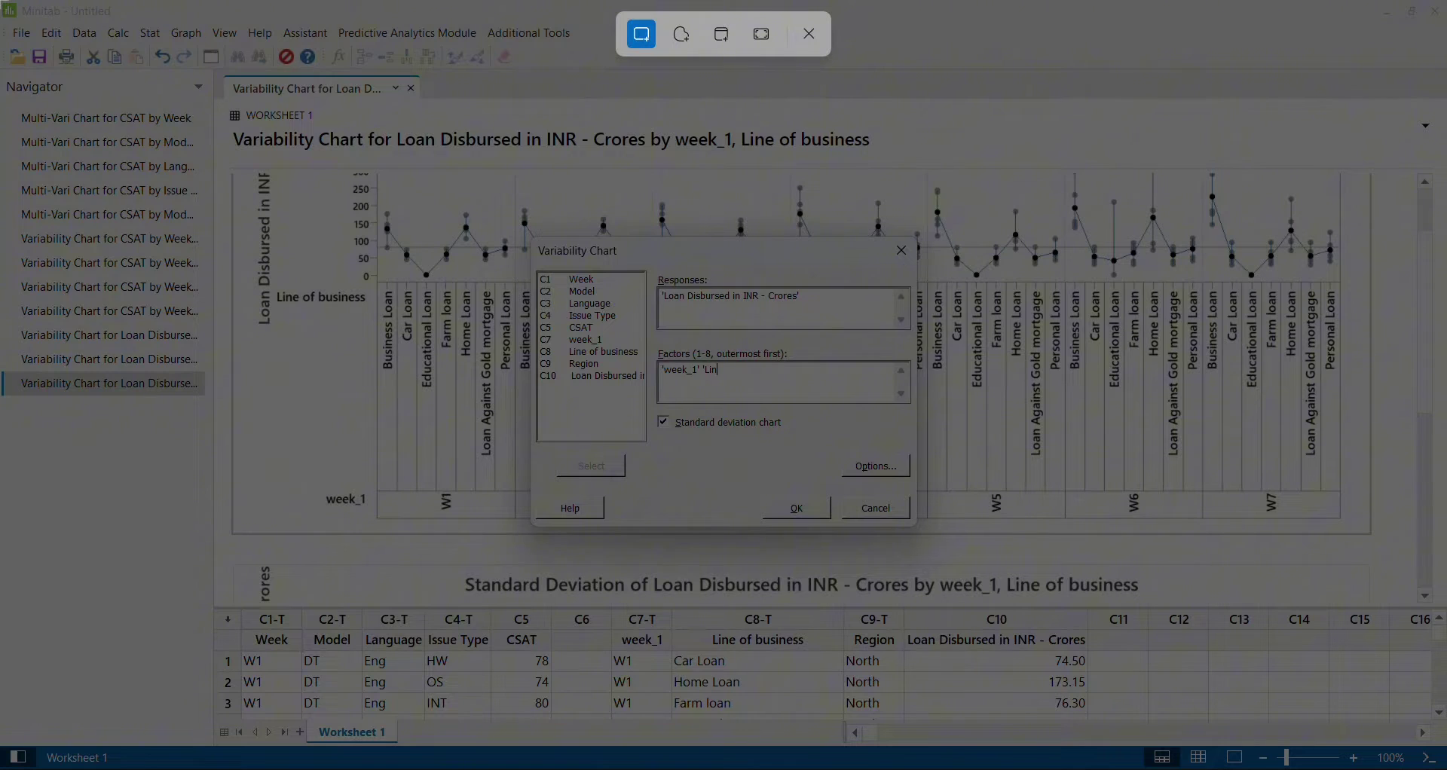
left_click_drag(2, 2, 1446, 769)
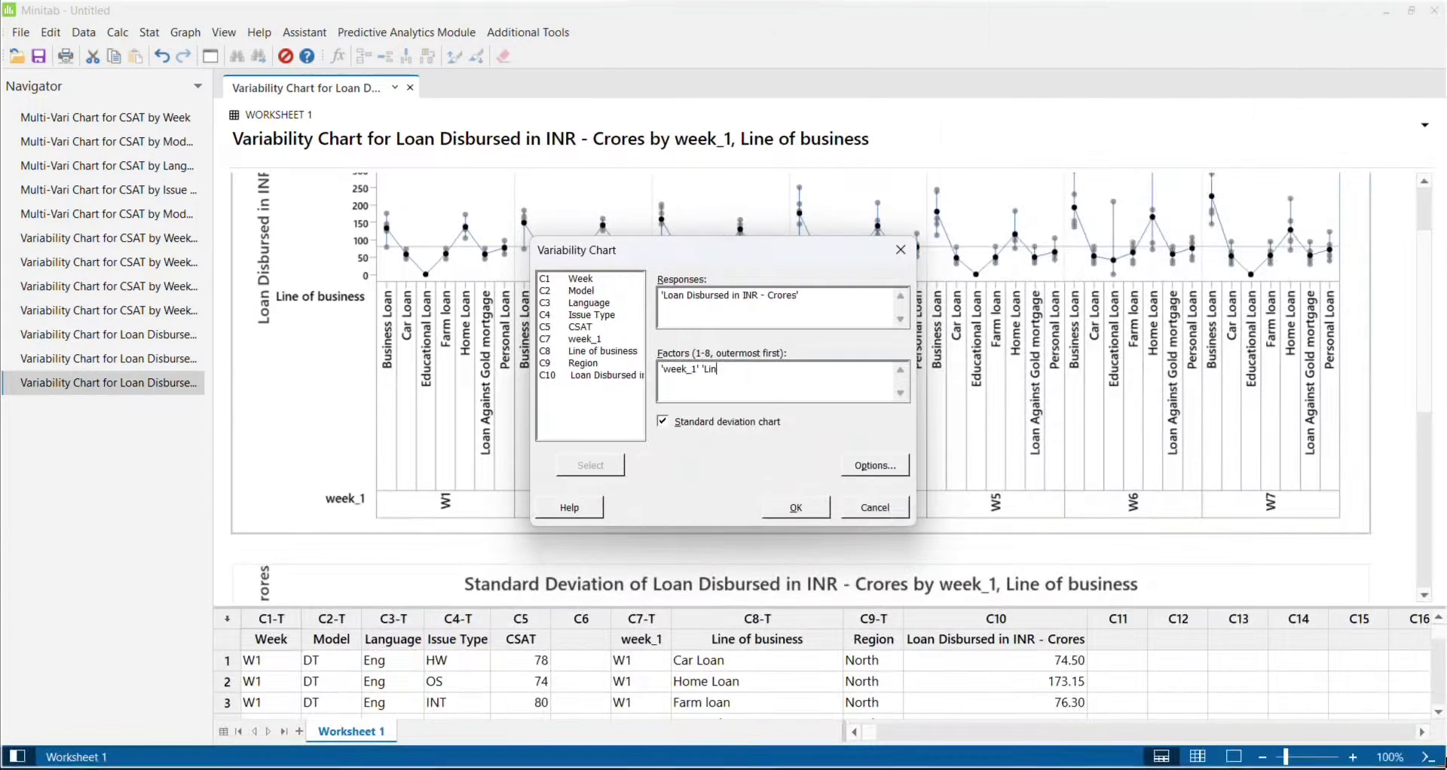
key("BackSpace")
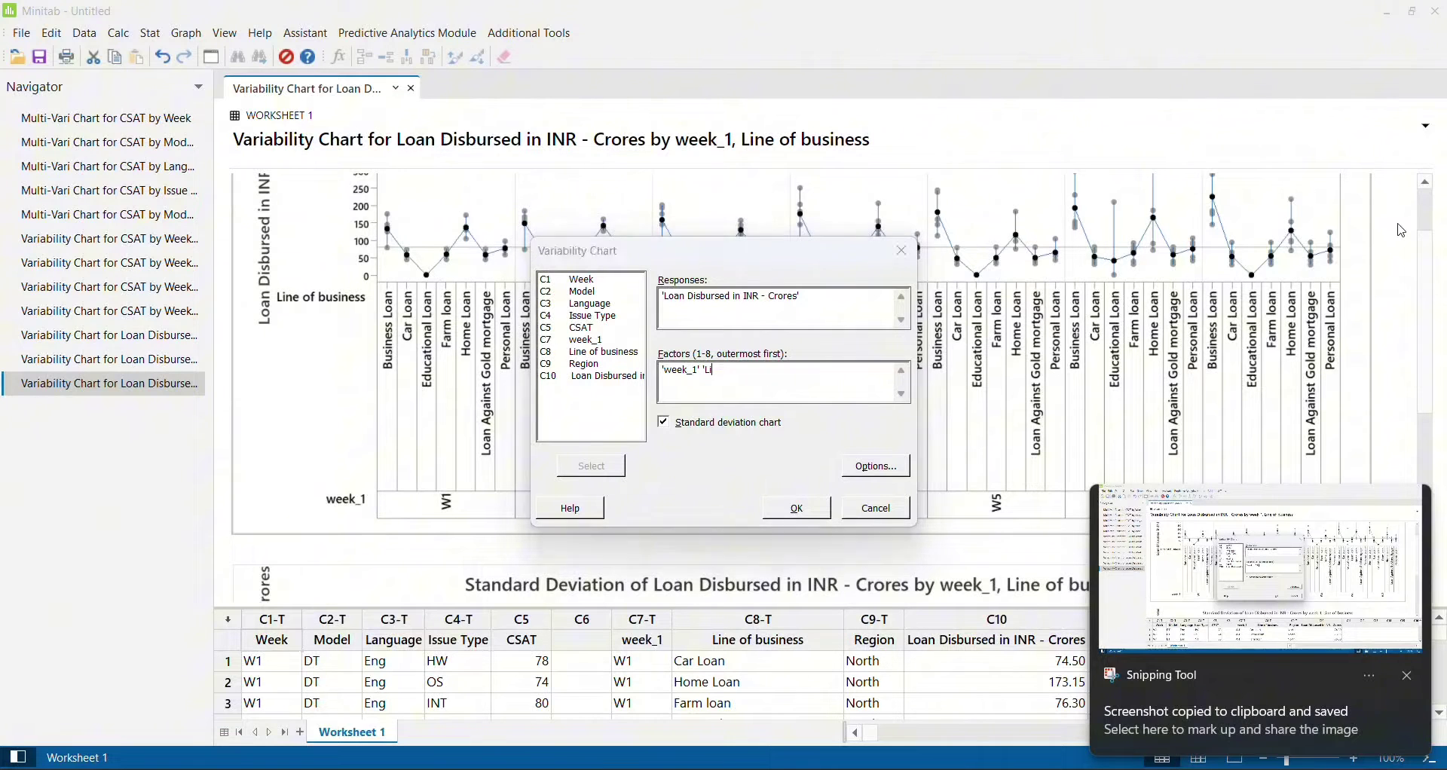
left_click(1410, 680)
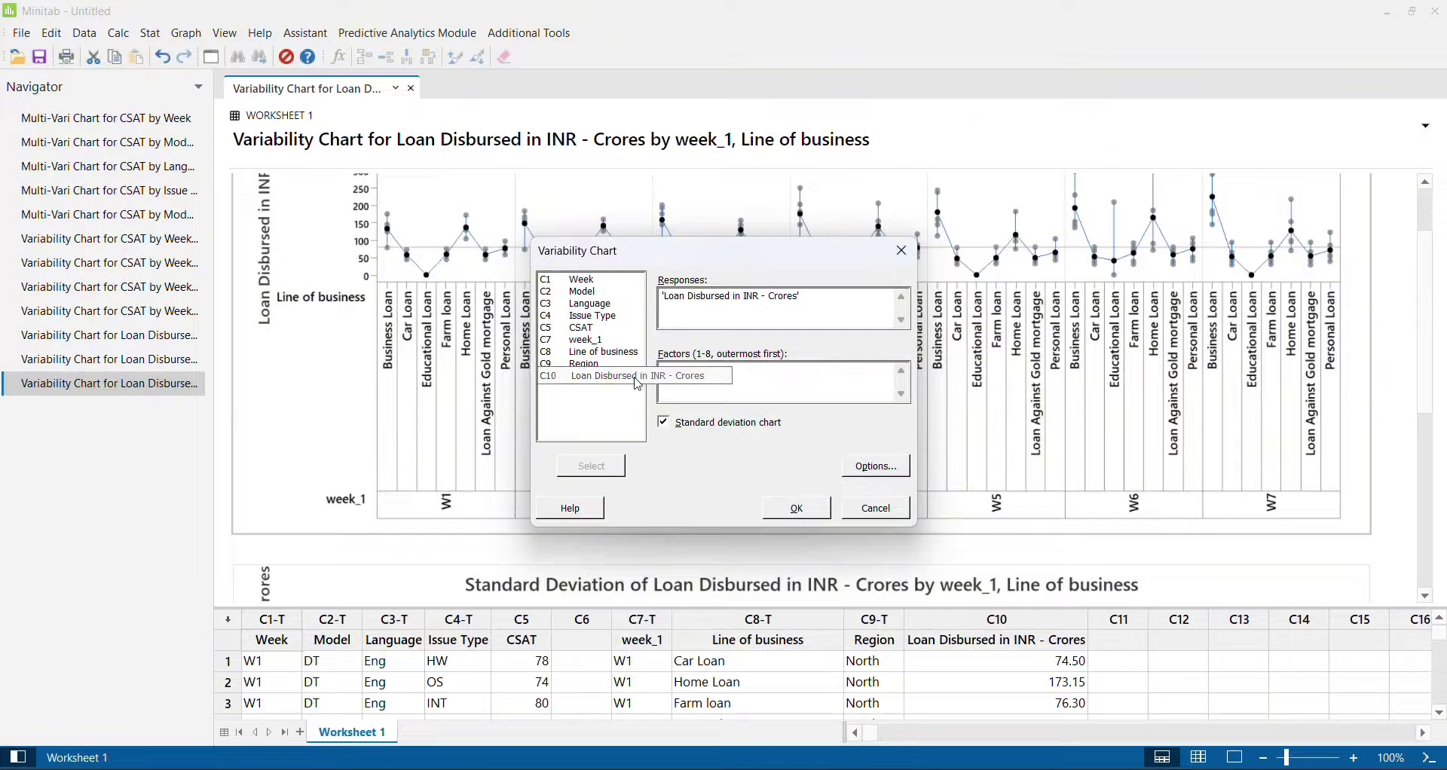
Set Line of business and Region as the factors, in that order, and create the variability chart of Loan Disbursed in INR - Crores.
double_click(600, 357)
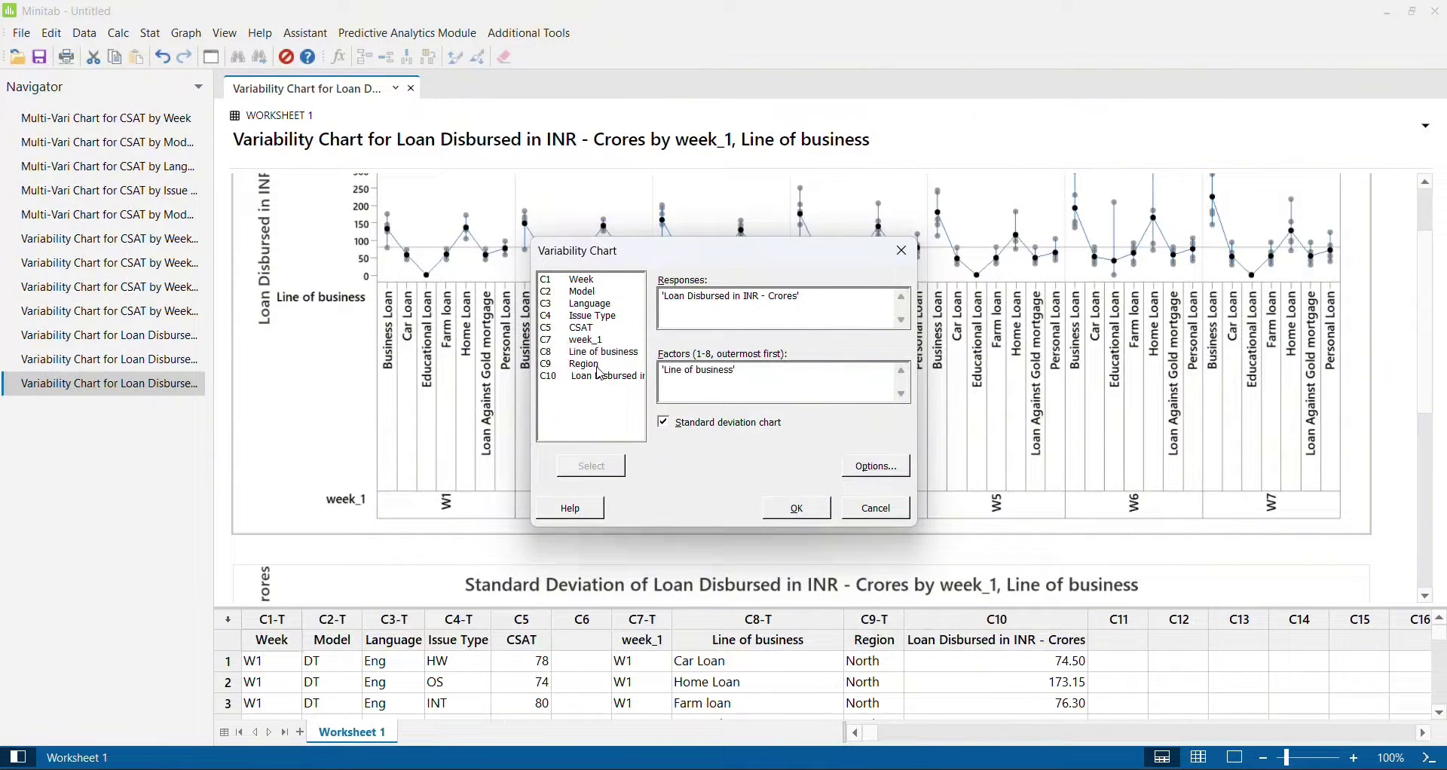
double_click(599, 365)
left_click(800, 511)
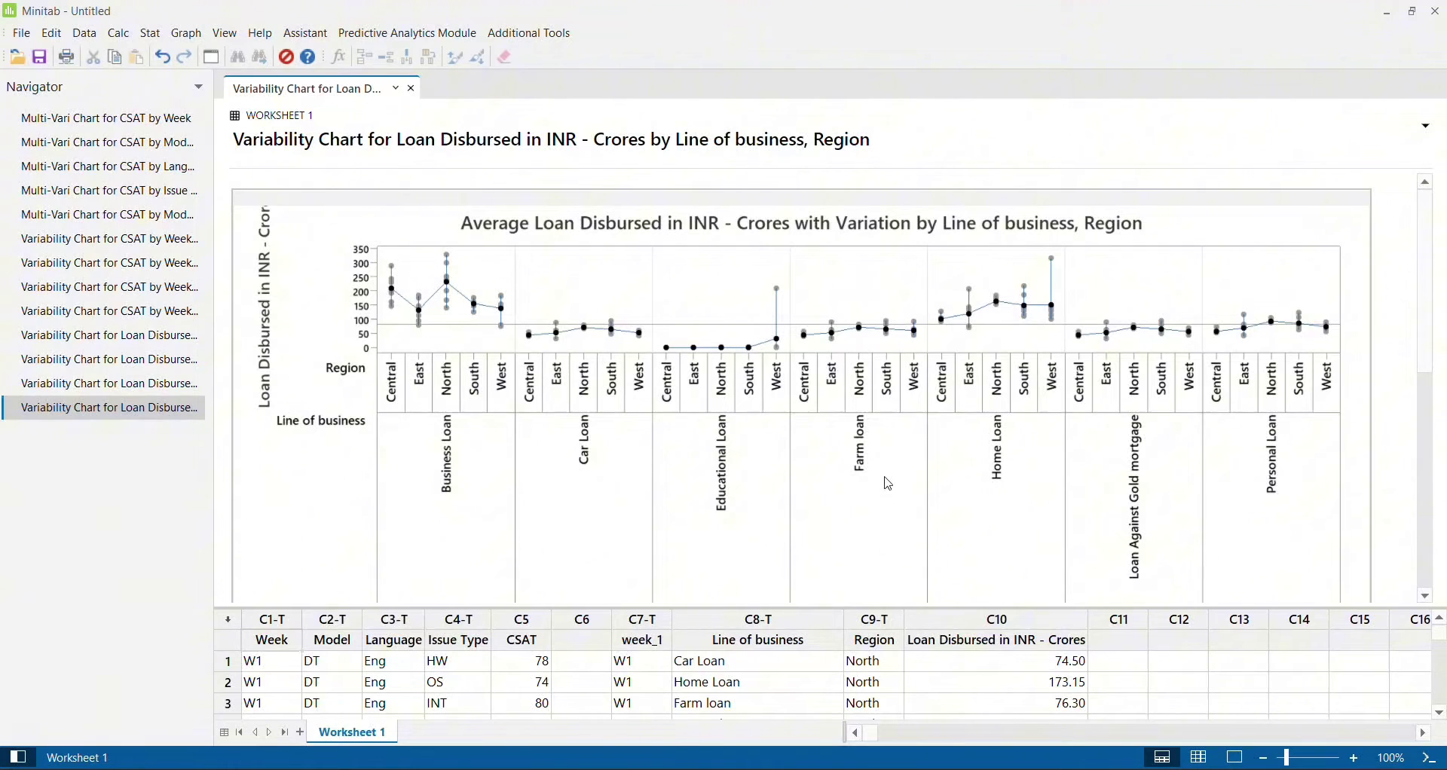
Examine the average and standard deviation charts of Loan Disbursed in INR - Crores by Line of business and Region.
scroll(889, 484, "down", 3)
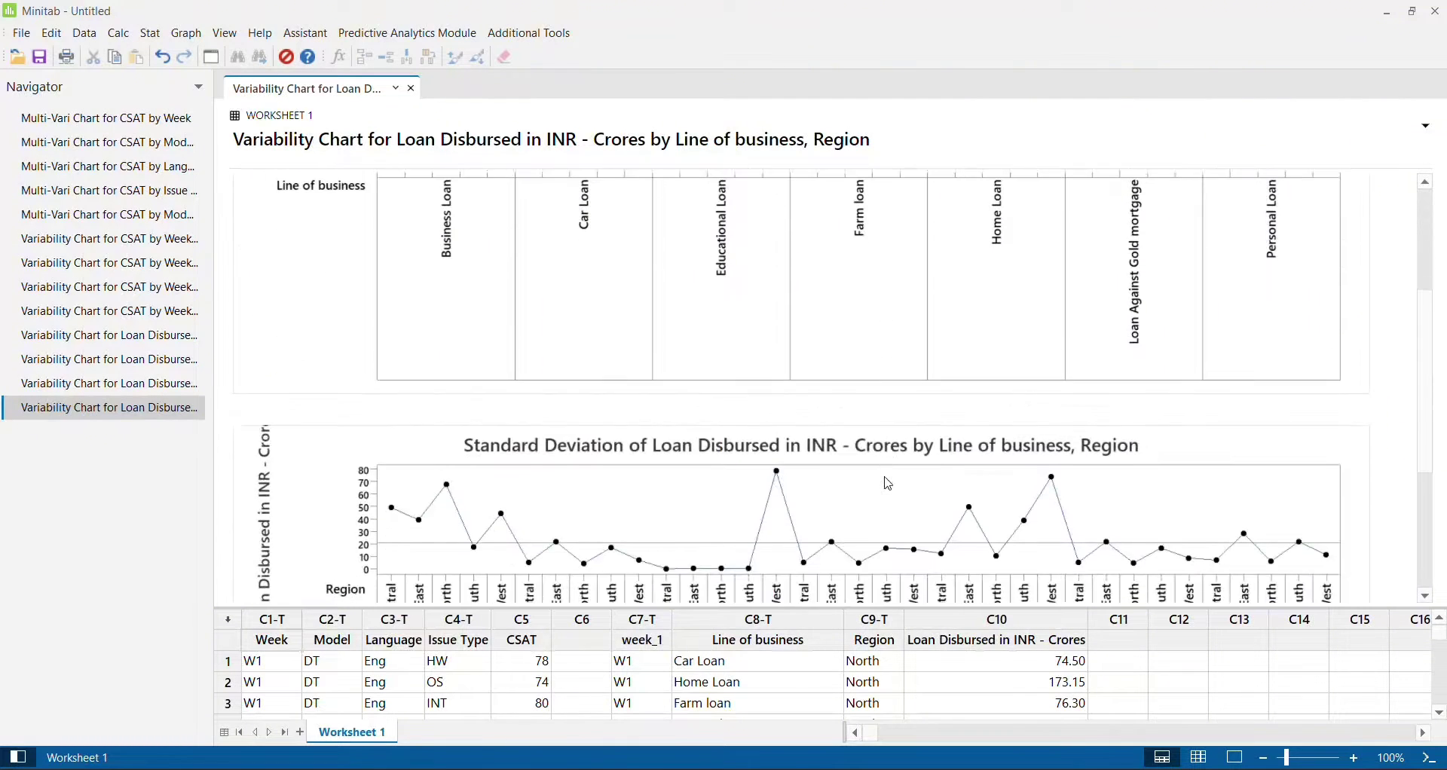
scroll(889, 484, "up", 3)
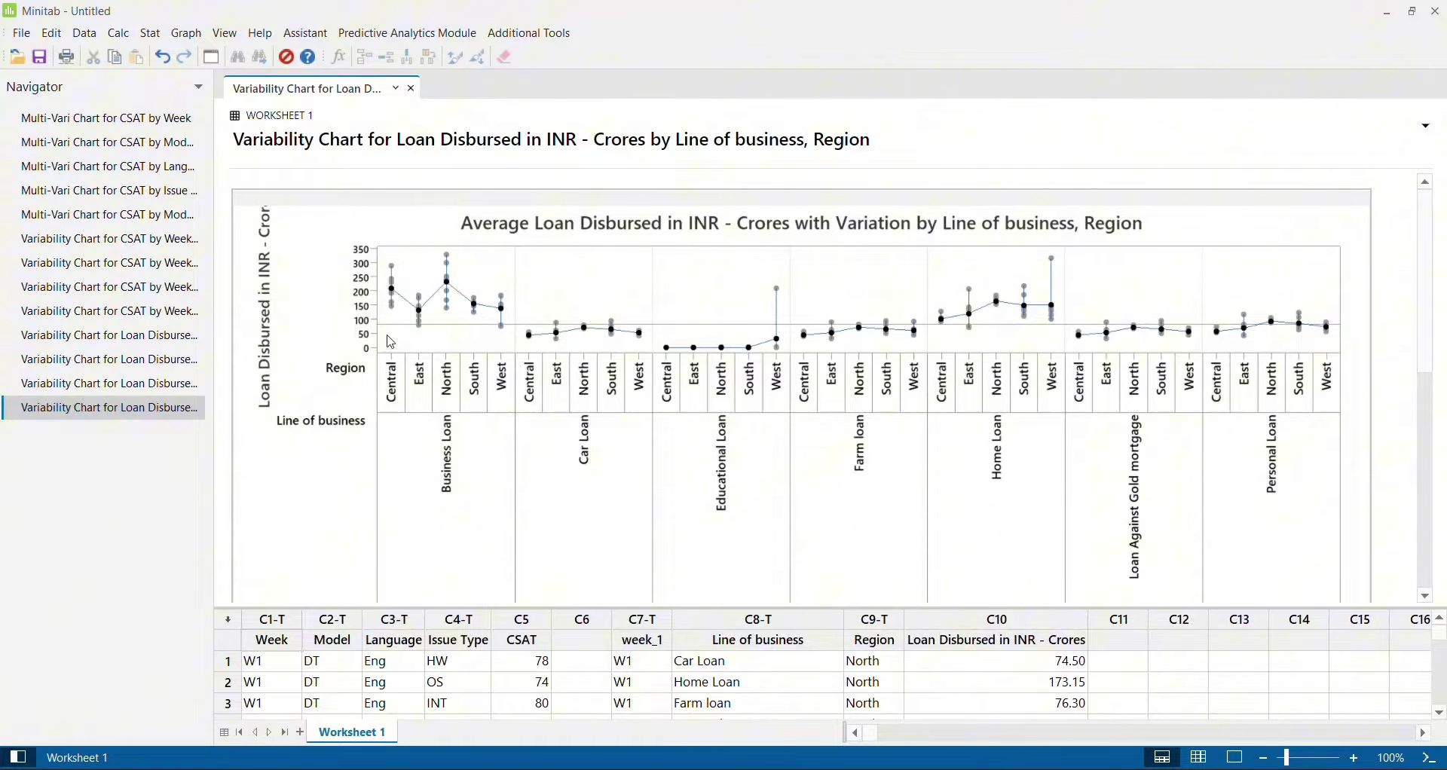
scroll(467, 411, "down", 3)
scroll(466, 411, "up", 3)
scroll(1037, 497, "down", 5)
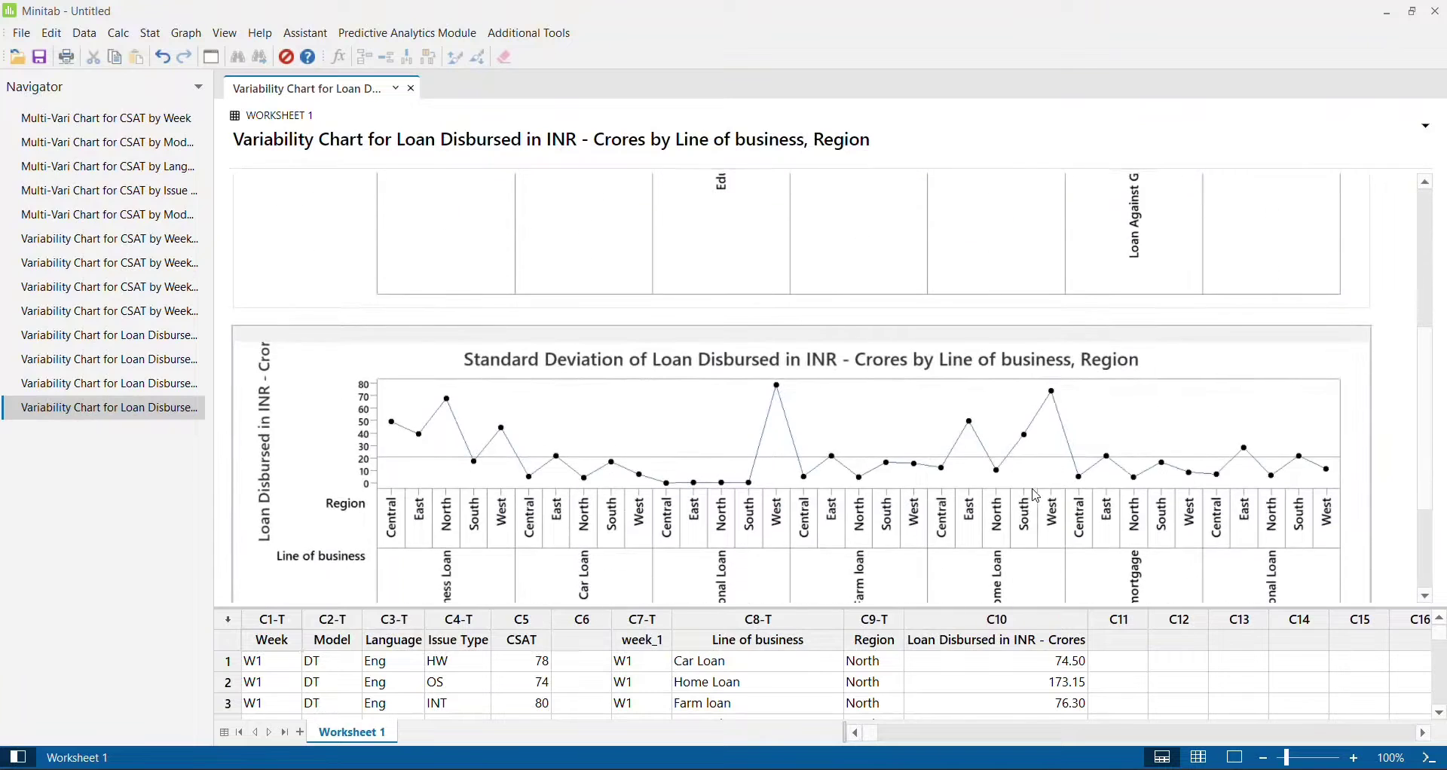
scroll(1037, 497, "up", 5)
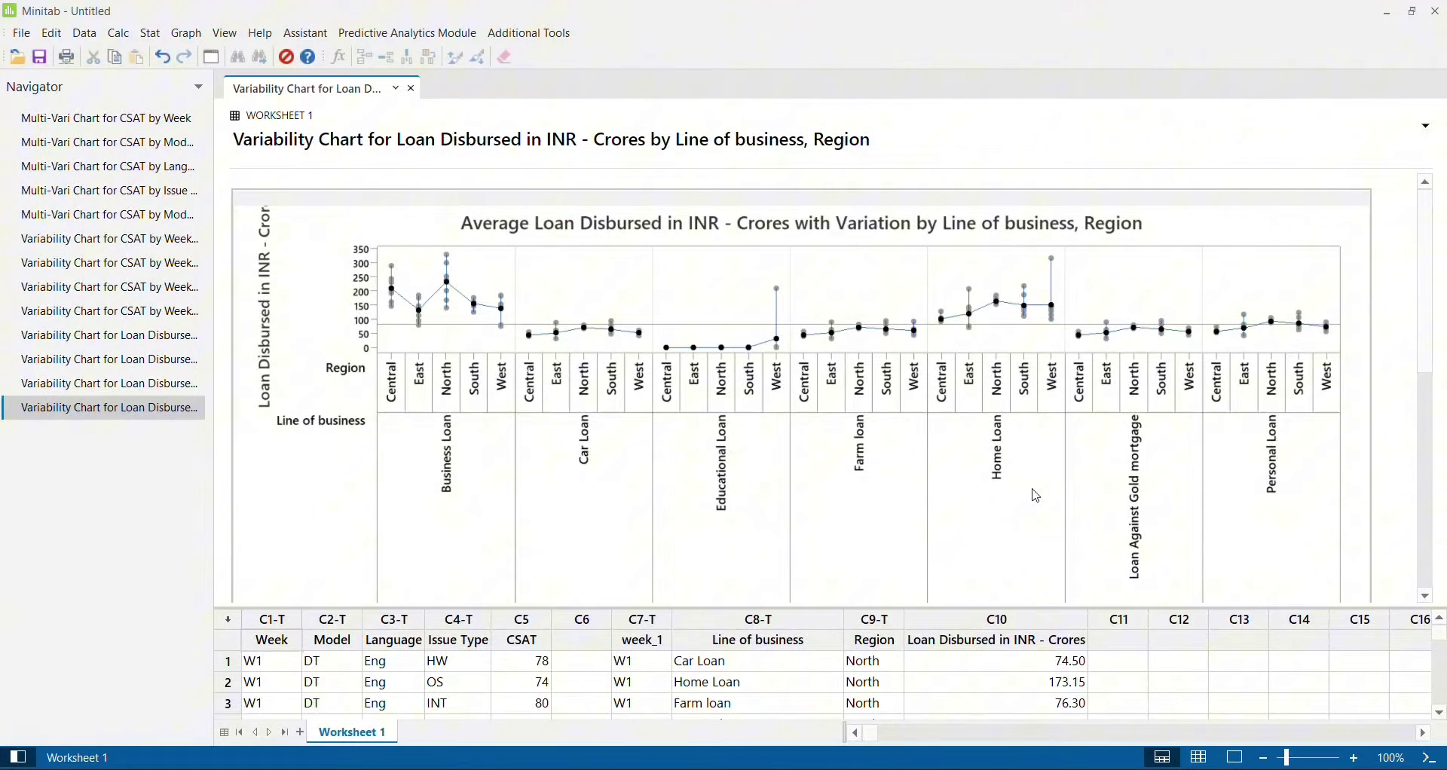